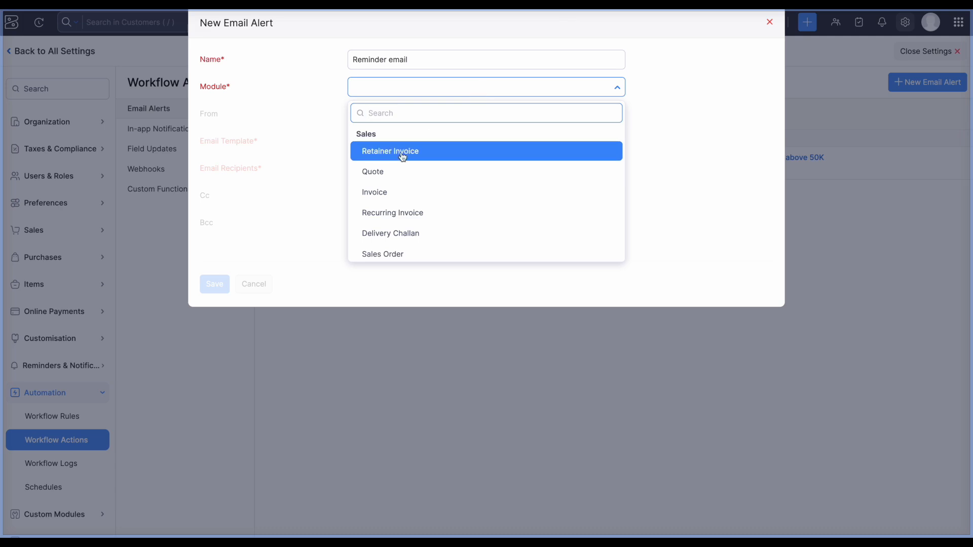
Step: Examine the modules available for the new email alert, from Sales through Others, and close the alert form without saving
{"action": "scroll", "coordinate": [390, 172], "scroll_direction": "down", "scroll_amount": 1}
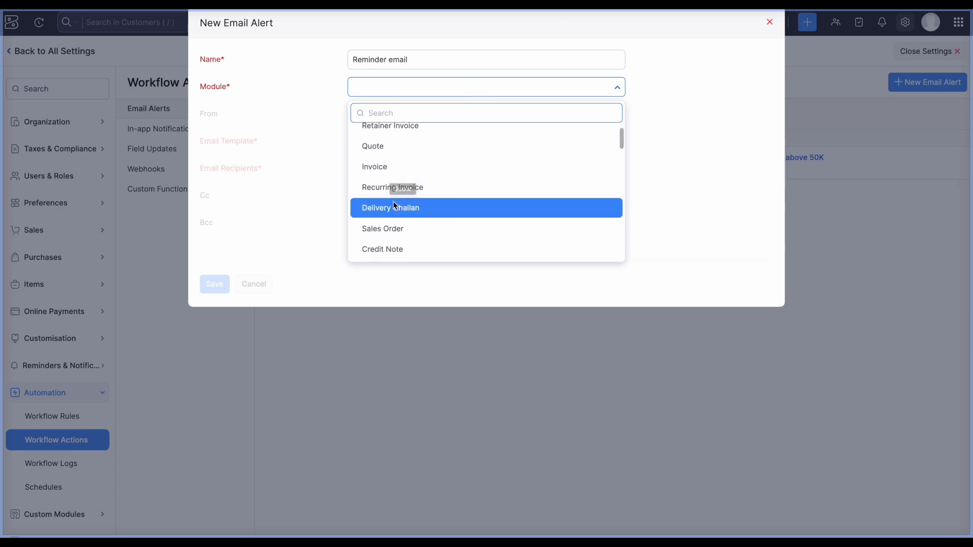
{"action": "scroll", "coordinate": [395, 208], "scroll_direction": "down", "scroll_amount": 2}
{"action": "scroll", "coordinate": [395, 212], "scroll_direction": "down", "scroll_amount": 5}
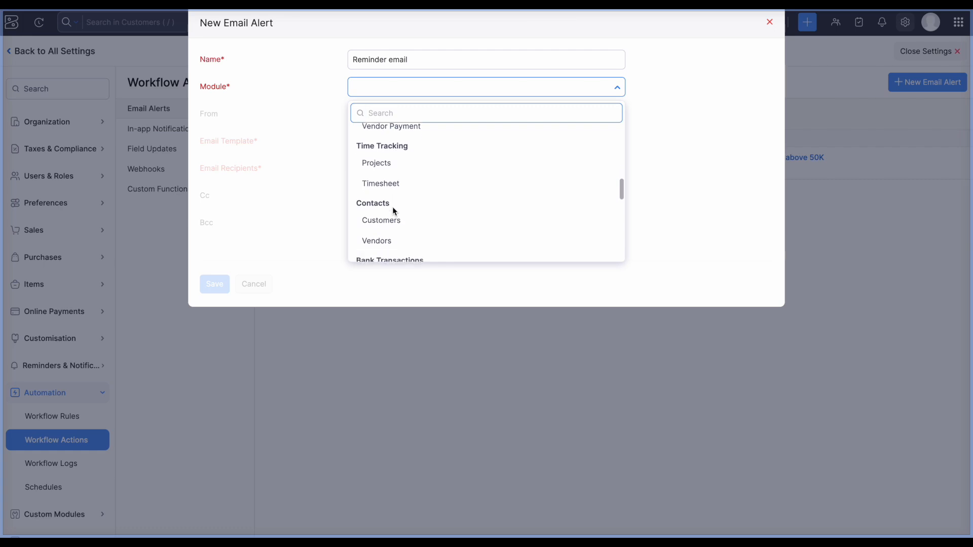
{"action": "scroll", "coordinate": [412, 161], "scroll_direction": "down", "scroll_amount": 3}
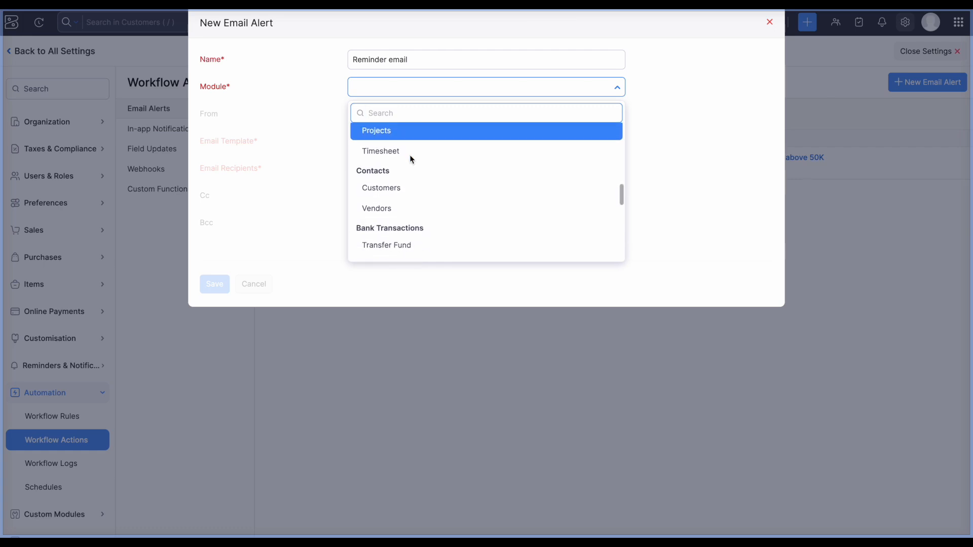
{"action": "scroll", "coordinate": [404, 197], "scroll_direction": "down", "scroll_amount": 4}
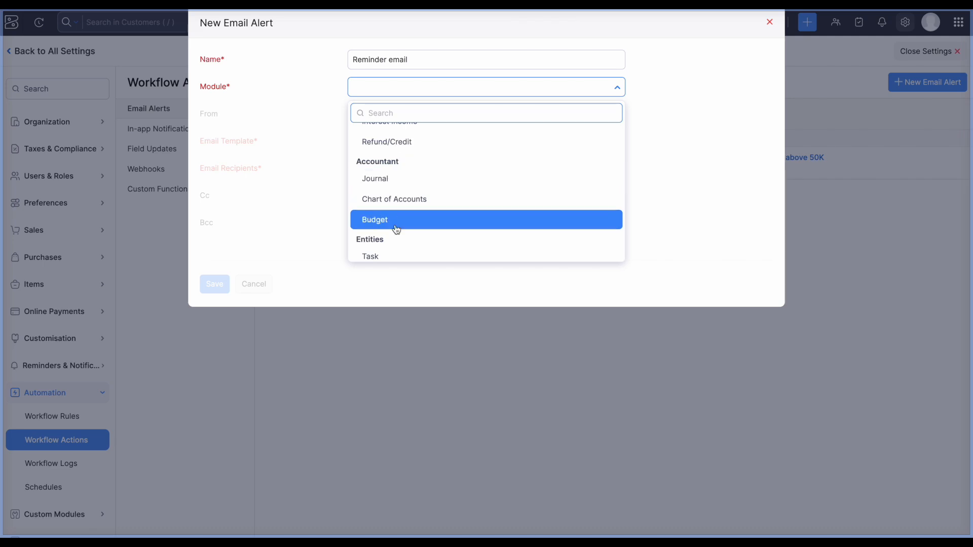
{"action": "scroll", "coordinate": [397, 225], "scroll_direction": "down", "scroll_amount": 1}
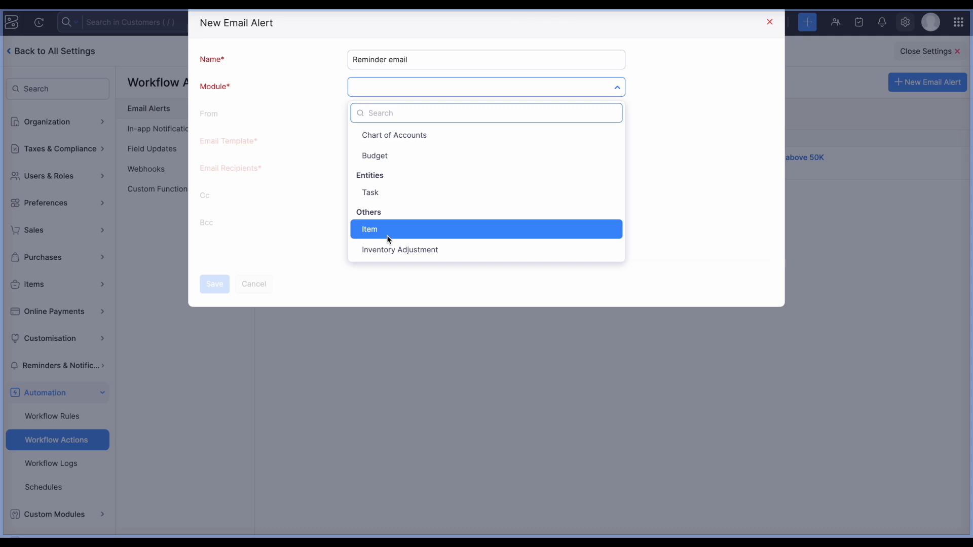
{"action": "scroll", "coordinate": [405, 239], "scroll_direction": "up", "scroll_amount": 3}
{"action": "scroll", "coordinate": [411, 191], "scroll_direction": "down", "scroll_amount": 3}
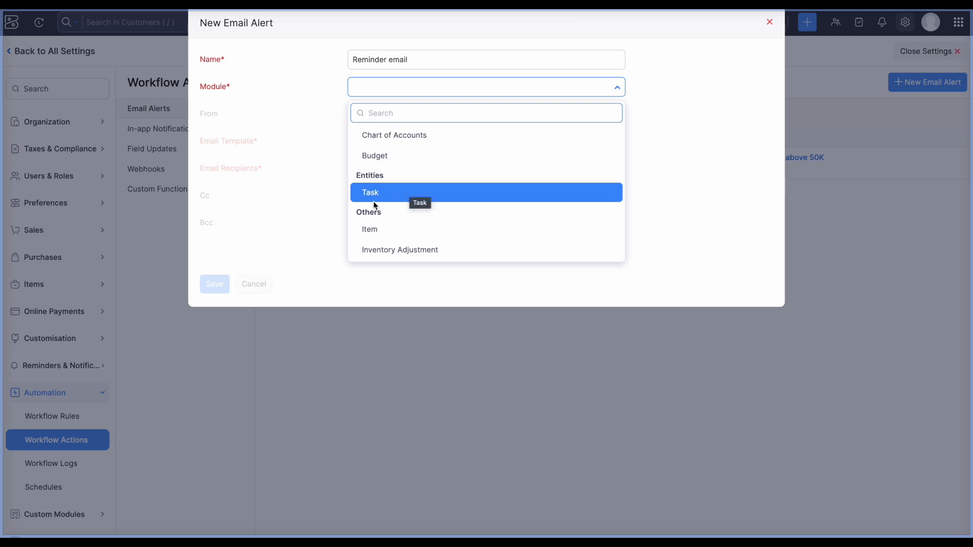
{"action": "left_click", "coordinate": [280, 224]}
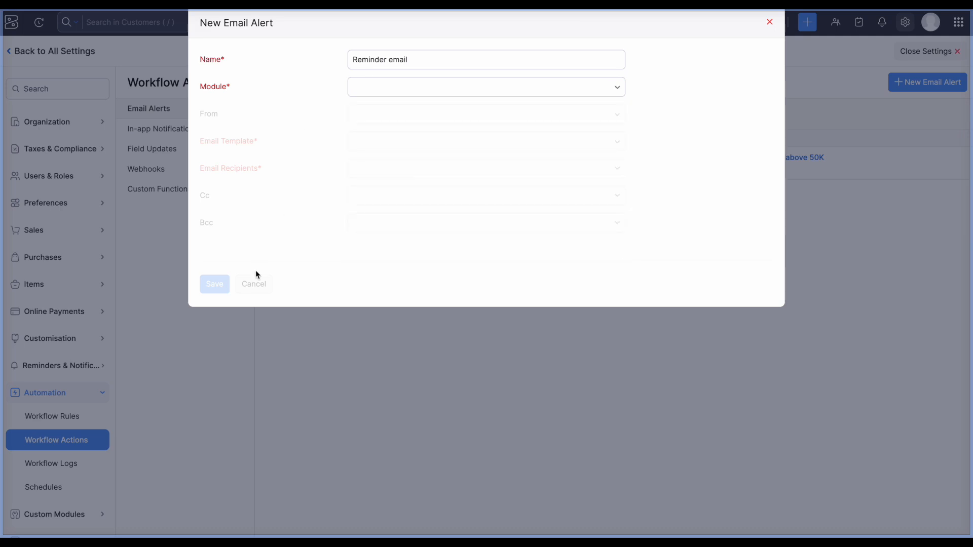
{"action": "left_click", "coordinate": [768, 23]}
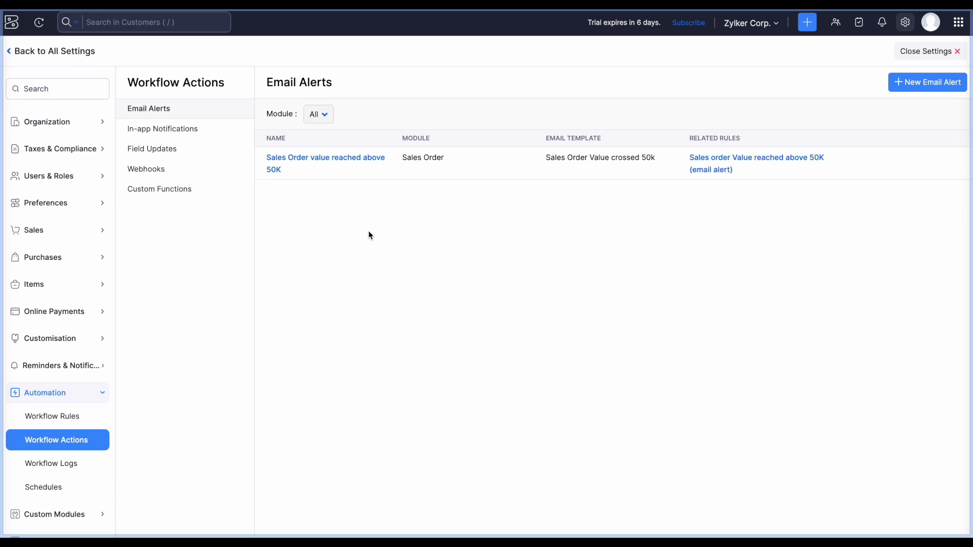
Step: Open the workflow rule "Sales order Value reached above 50K (email alert)" from the automation settings
{"action": "left_click", "coordinate": [907, 53]}
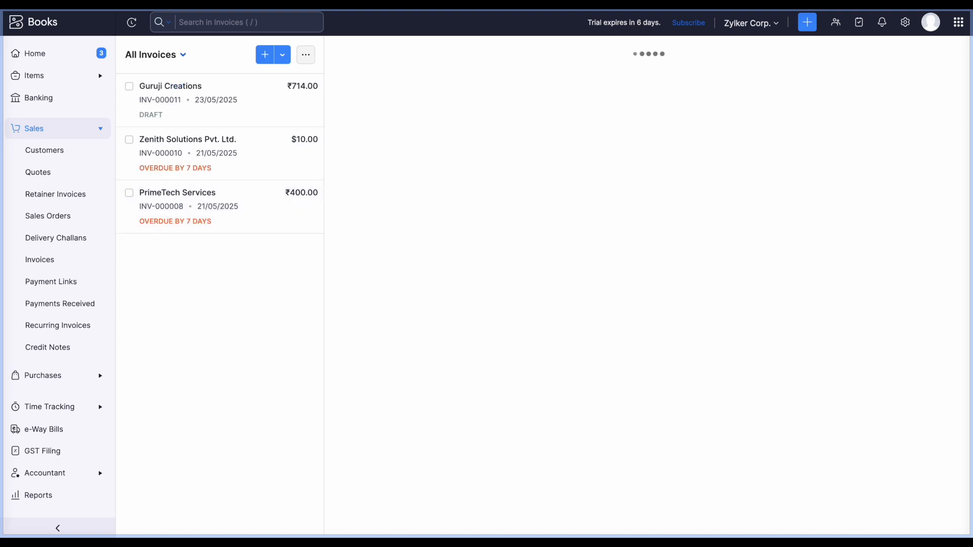
{"action": "left_click", "coordinate": [906, 22]}
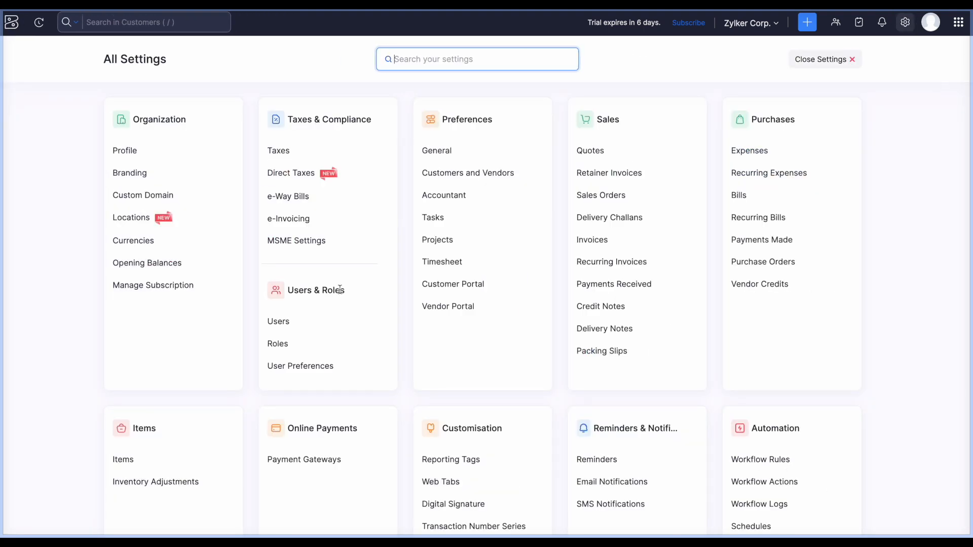
{"action": "scroll", "coordinate": [369, 276], "scroll_direction": "down", "scroll_amount": 5}
{"action": "left_click", "coordinate": [785, 198]}
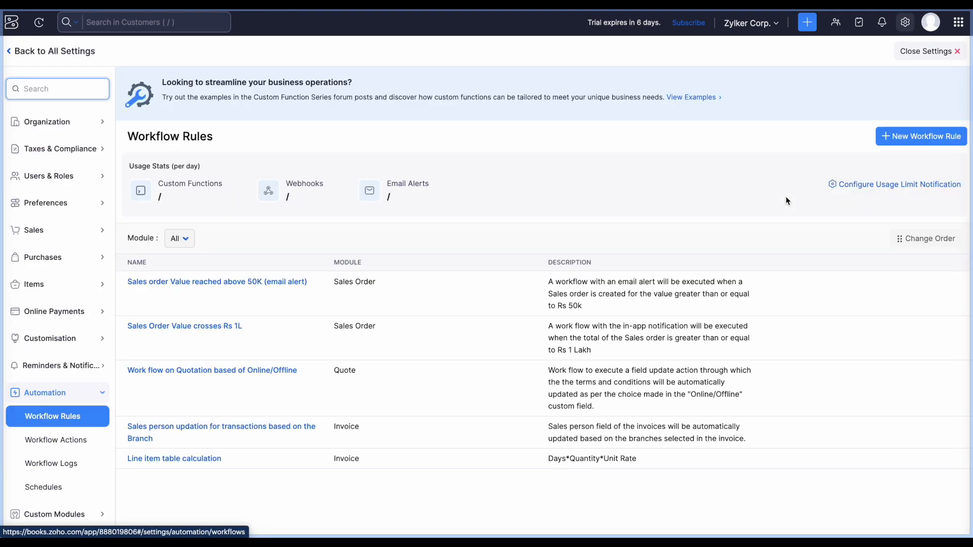
{"action": "left_click", "coordinate": [219, 284]}
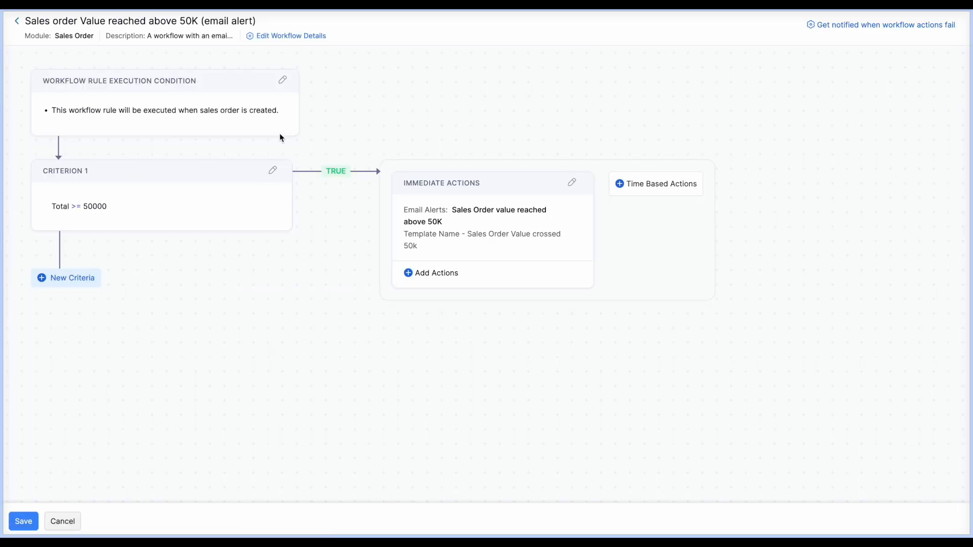
Step: Review the rule's execution condition with its available action types, and the definition of Criterion 1, keeping their existing settings
{"action": "left_click", "coordinate": [282, 79]}
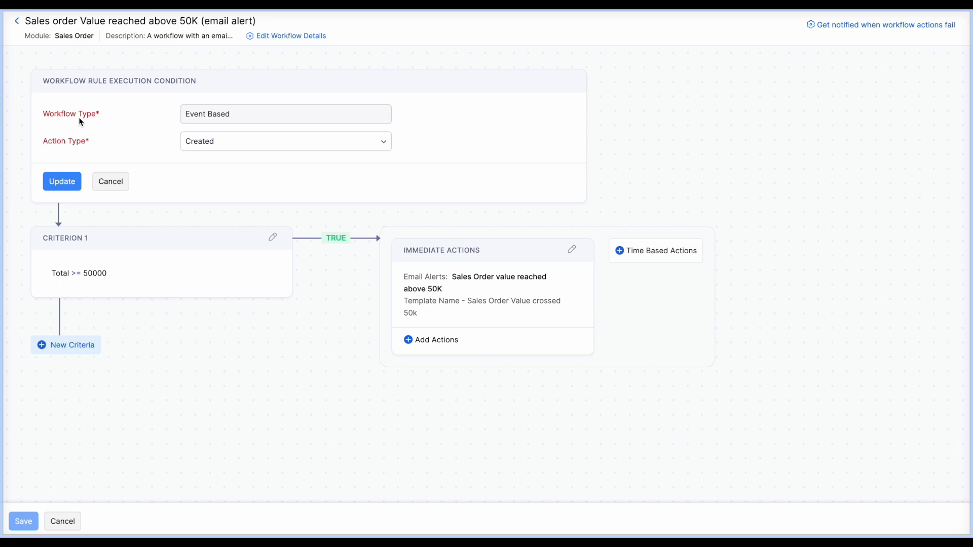
{"action": "left_click", "coordinate": [206, 146]}
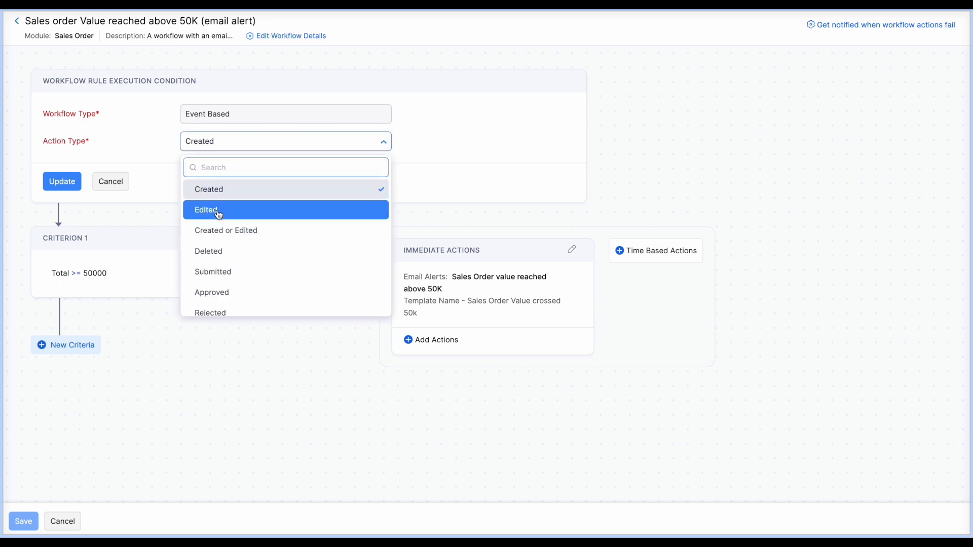
{"action": "scroll", "coordinate": [227, 252], "scroll_direction": "down", "scroll_amount": 1}
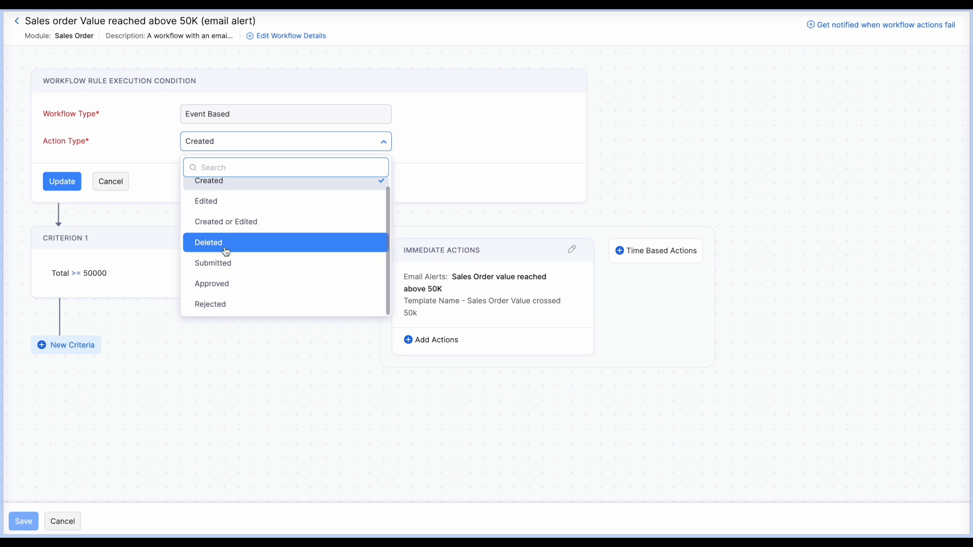
{"action": "left_click", "coordinate": [440, 147]}
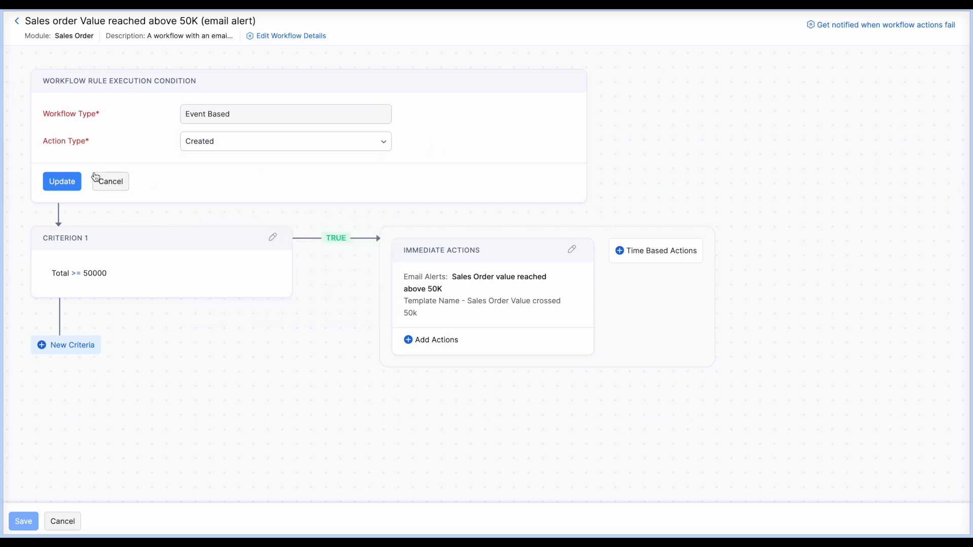
{"action": "left_click", "coordinate": [72, 181]}
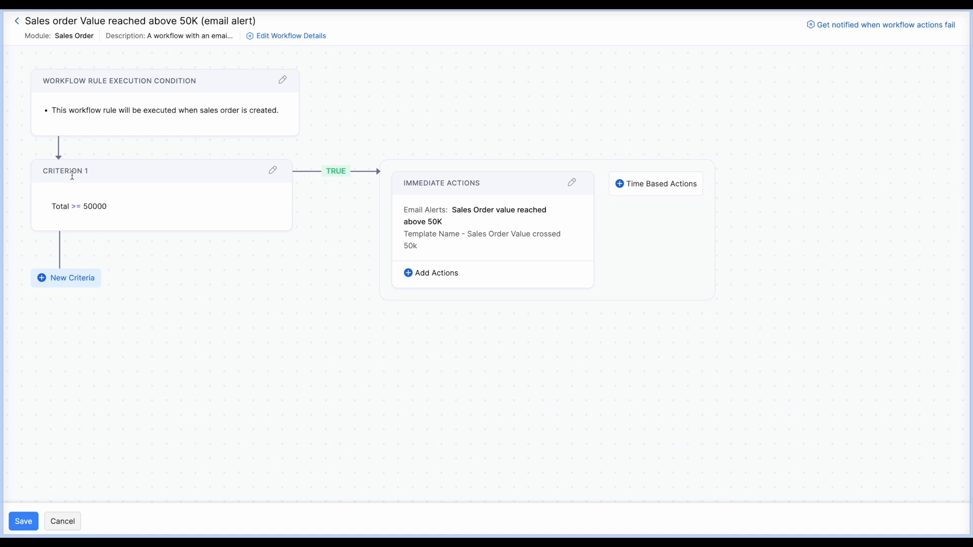
{"action": "left_click", "coordinate": [272, 170]}
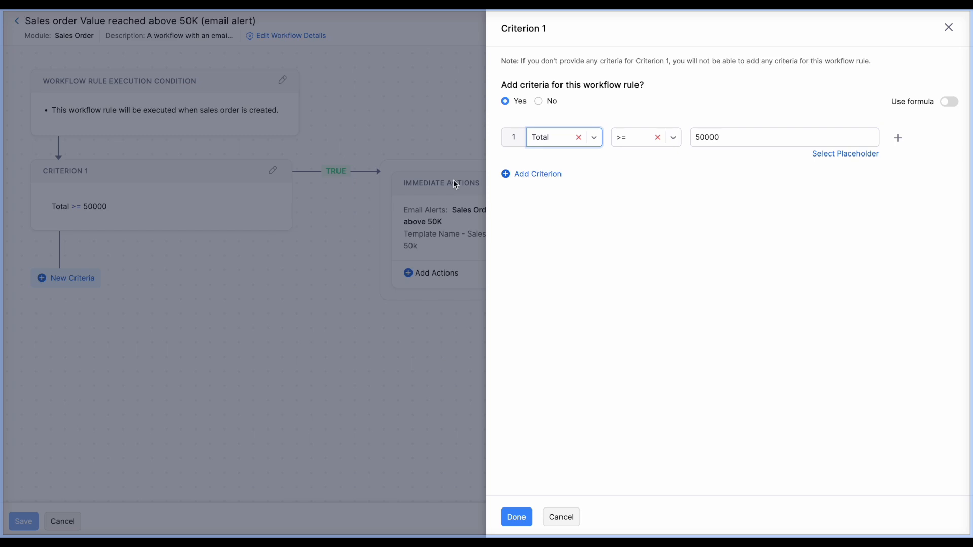
{"action": "left_click", "coordinate": [516, 516]}
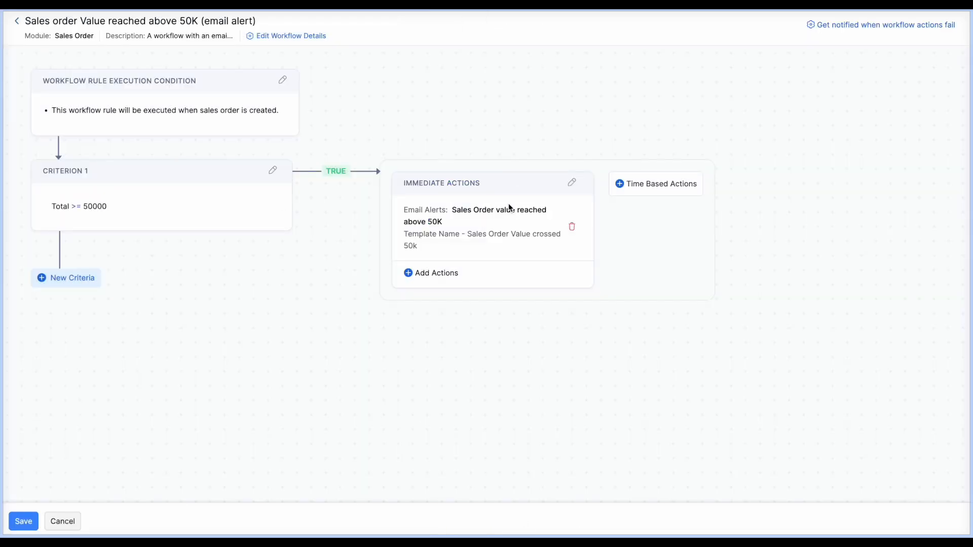
Step: Review the rule's immediate actions, add and remove an empty action row, and leave the rule discarding any changes
{"action": "left_click", "coordinate": [572, 183]}
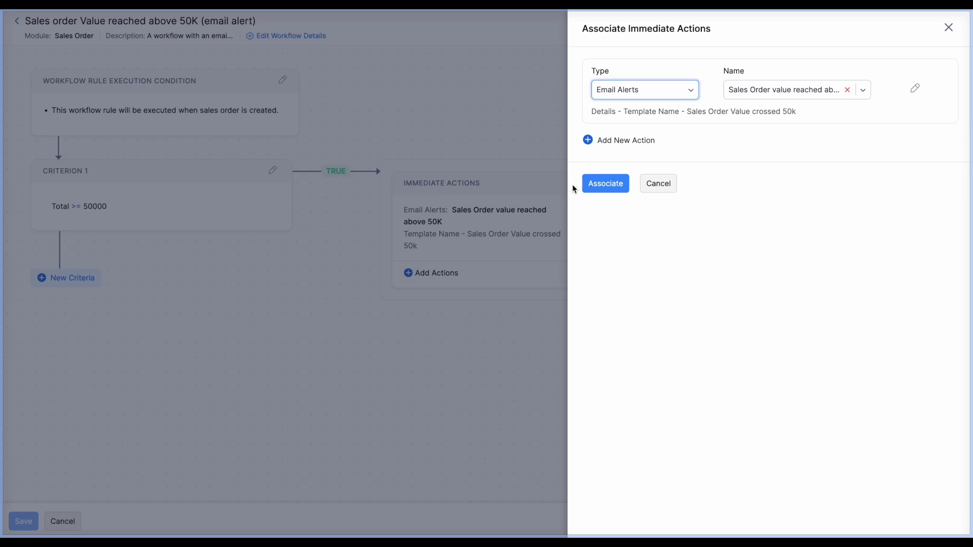
{"action": "left_click", "coordinate": [625, 142]}
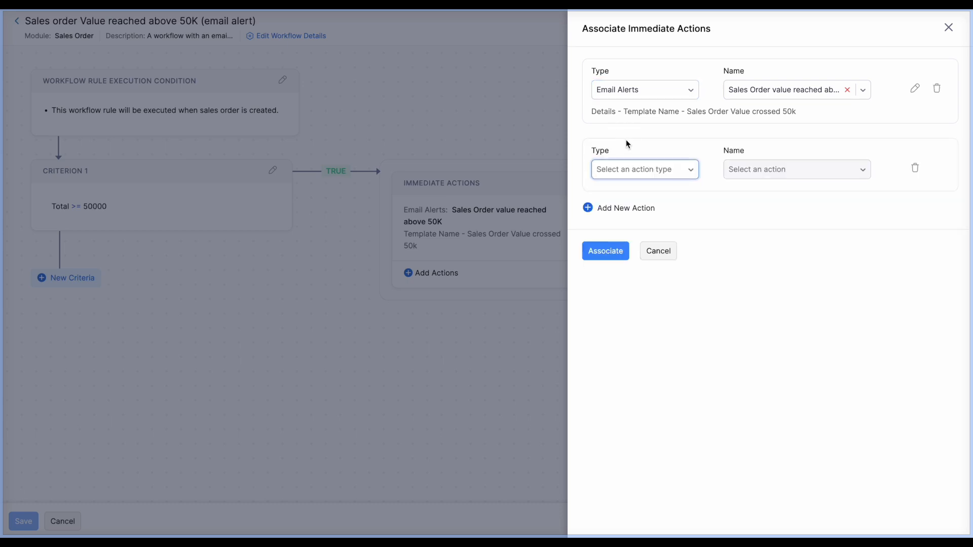
{"action": "left_click", "coordinate": [915, 170]}
{"action": "left_click", "coordinate": [652, 187]}
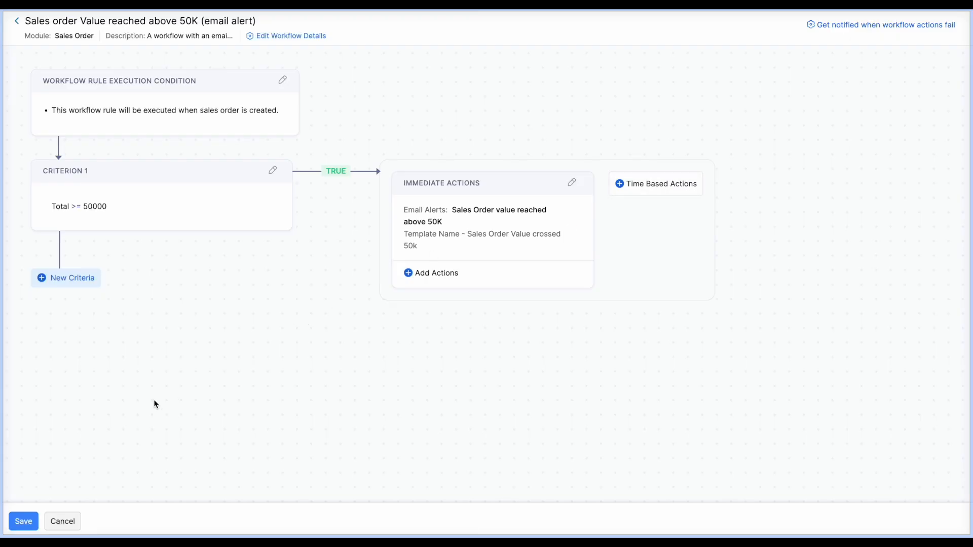
{"action": "left_click", "coordinate": [62, 522]}
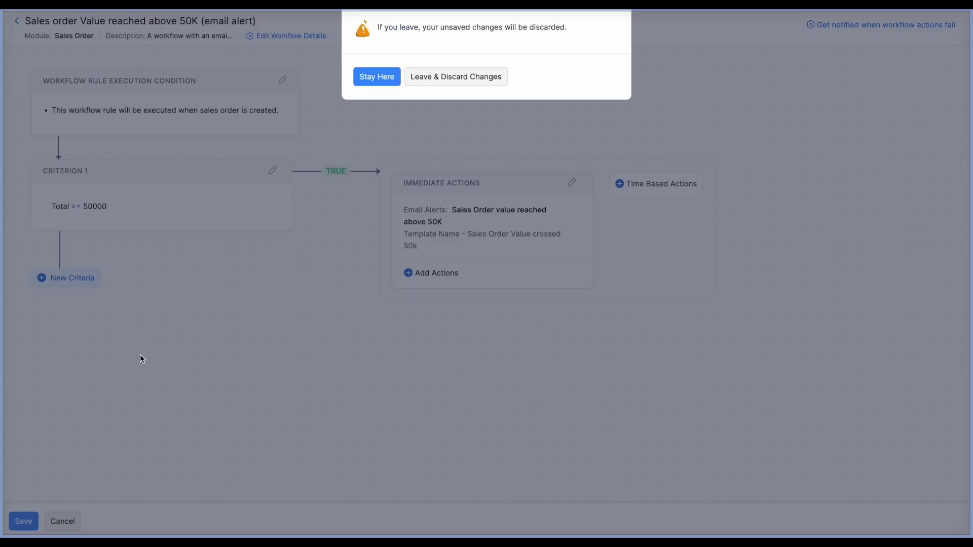
{"action": "left_click", "coordinate": [444, 82]}
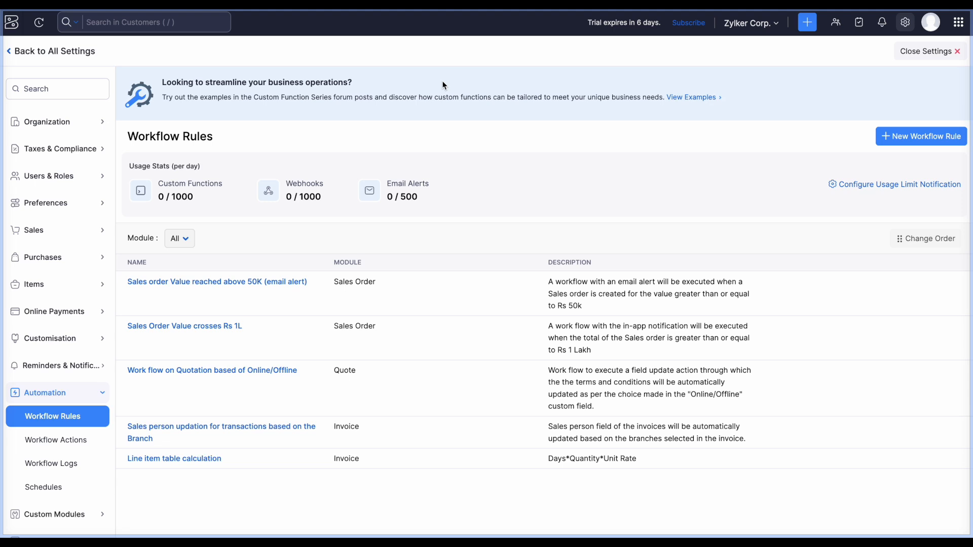
{"action": "left_click", "coordinate": [929, 53]}
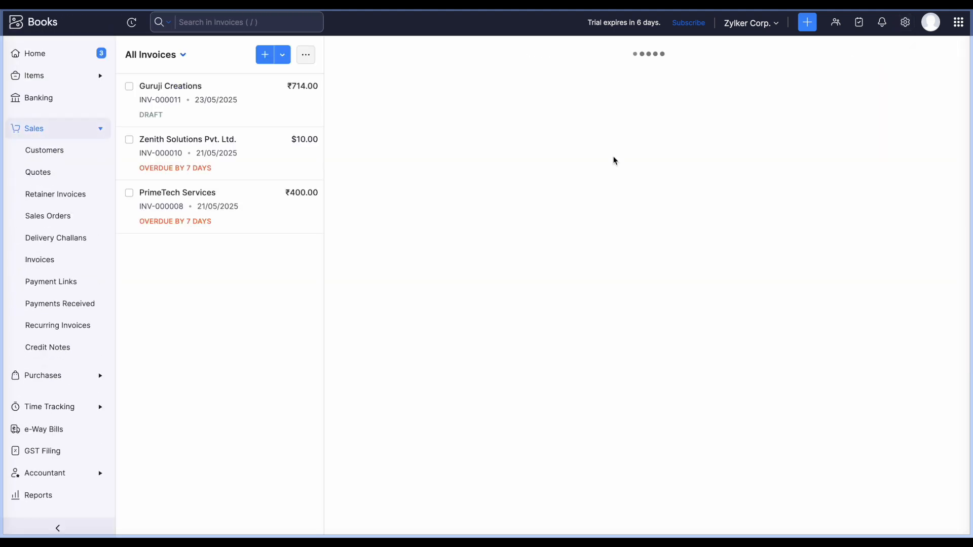
{"action": "scroll", "coordinate": [84, 287], "scroll_direction": "down", "scroll_amount": 3}
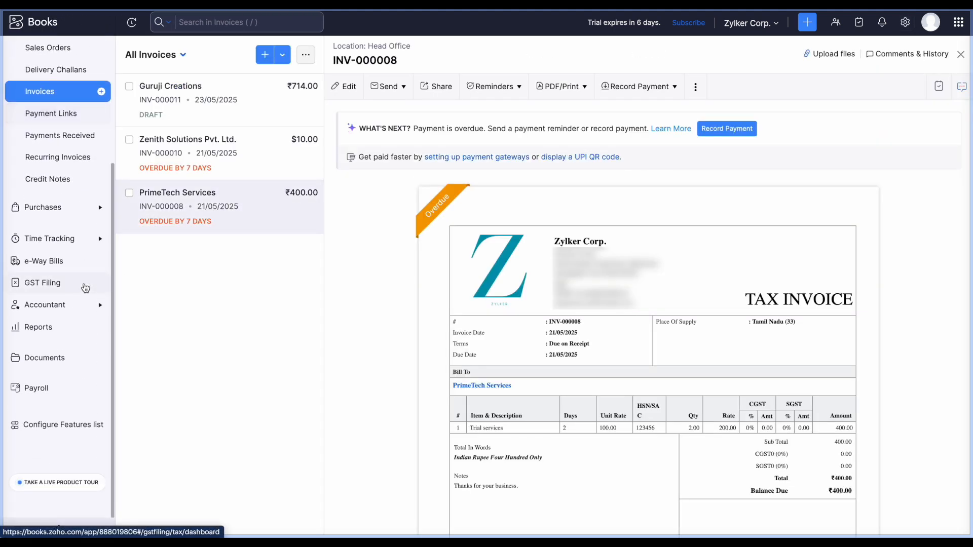
{"action": "left_click", "coordinate": [34, 329]}
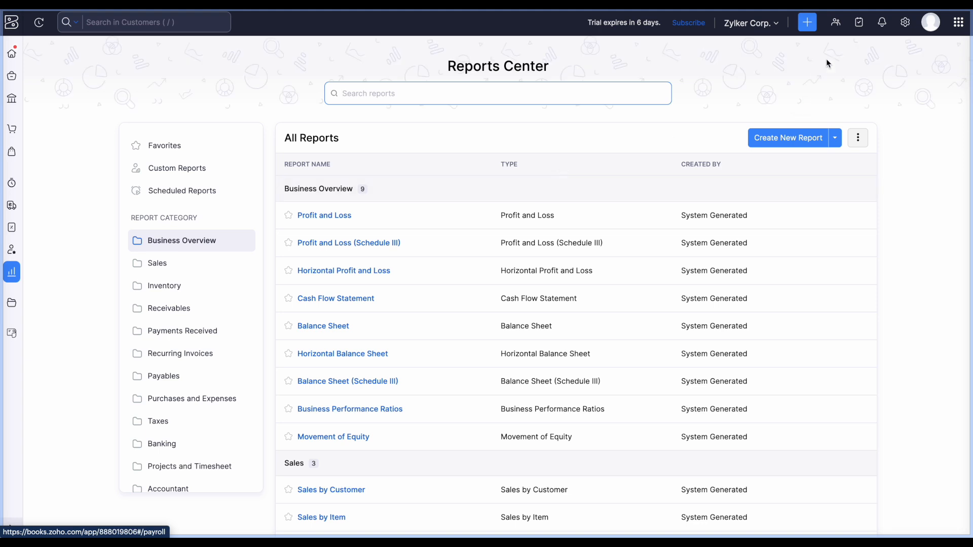
Step: Open the list of in-app notifications among the workflow actions in the automation settings
{"action": "left_click", "coordinate": [905, 23]}
{"action": "scroll", "coordinate": [730, 226], "scroll_direction": "down", "scroll_amount": 4}
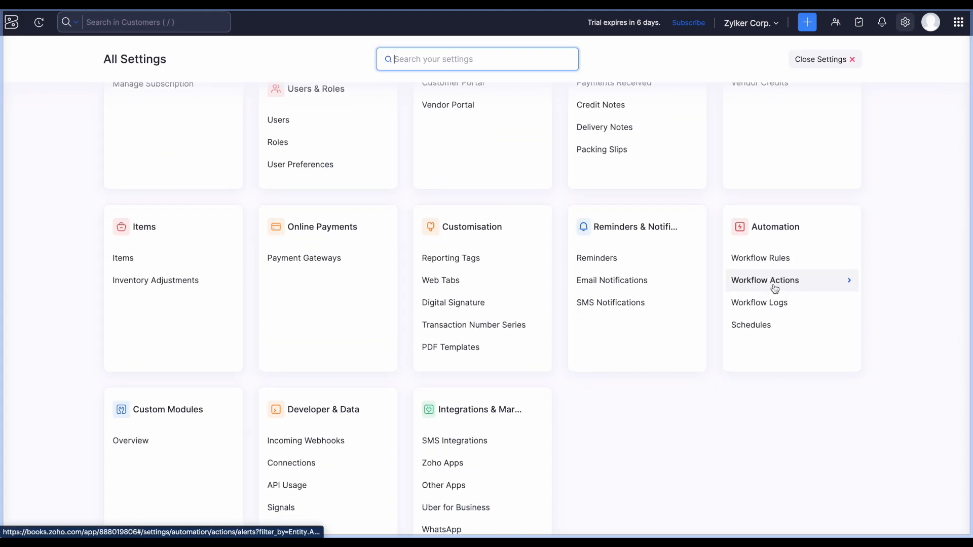
{"action": "left_click", "coordinate": [776, 282]}
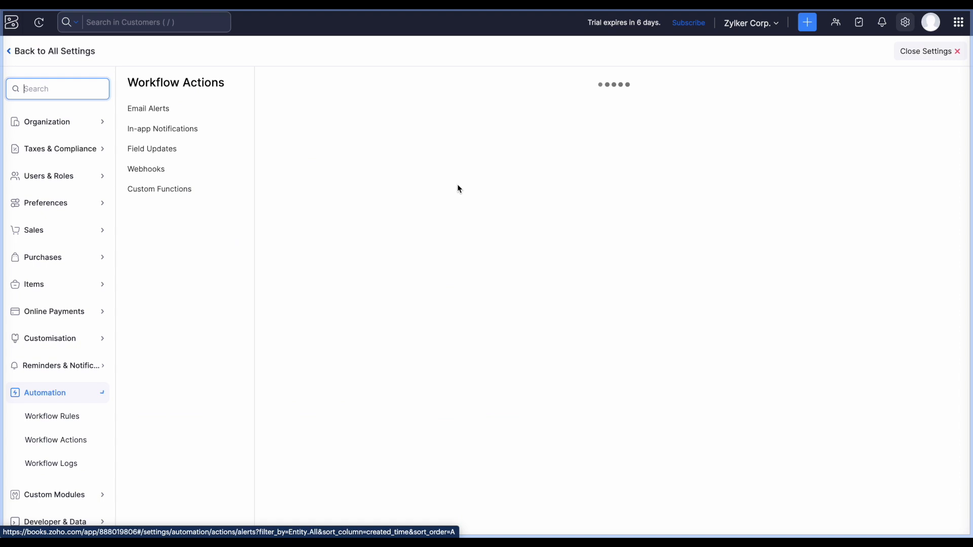
{"action": "left_click", "coordinate": [192, 131]}
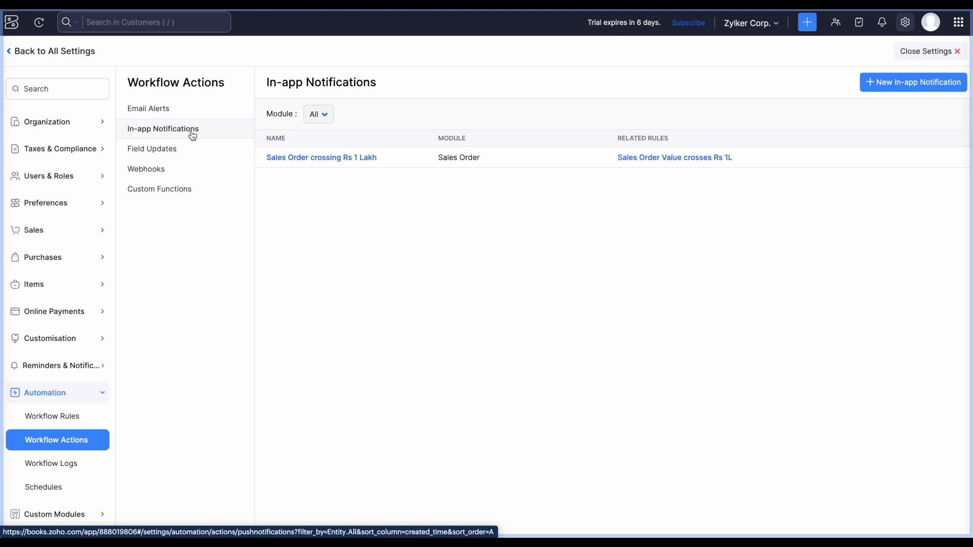
Step: Review the name, module, recipients and message of the "Sales Order crossing Rs 1 Lakh" notification, and close it without saving
{"action": "left_click", "coordinate": [321, 159]}
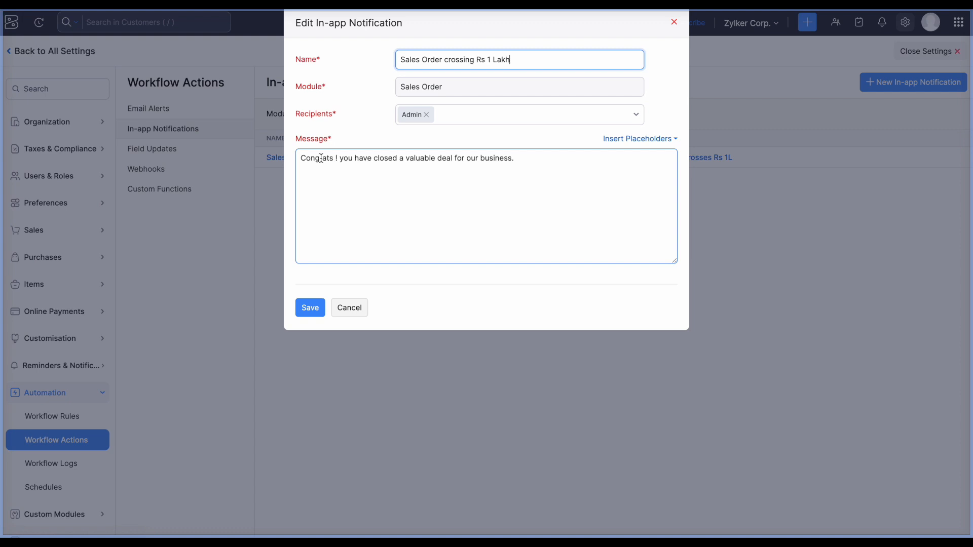
{"action": "left_click", "coordinate": [433, 190]}
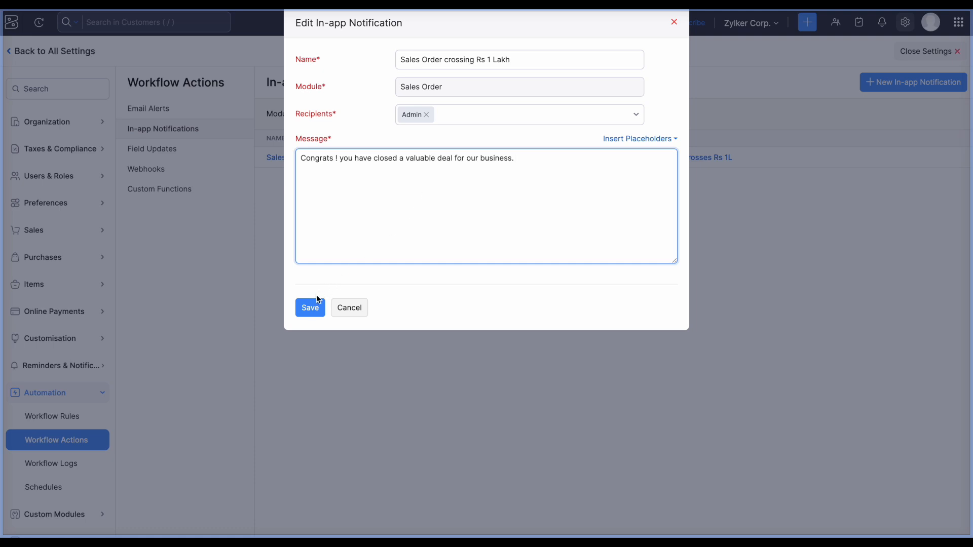
{"action": "left_click", "coordinate": [344, 313]}
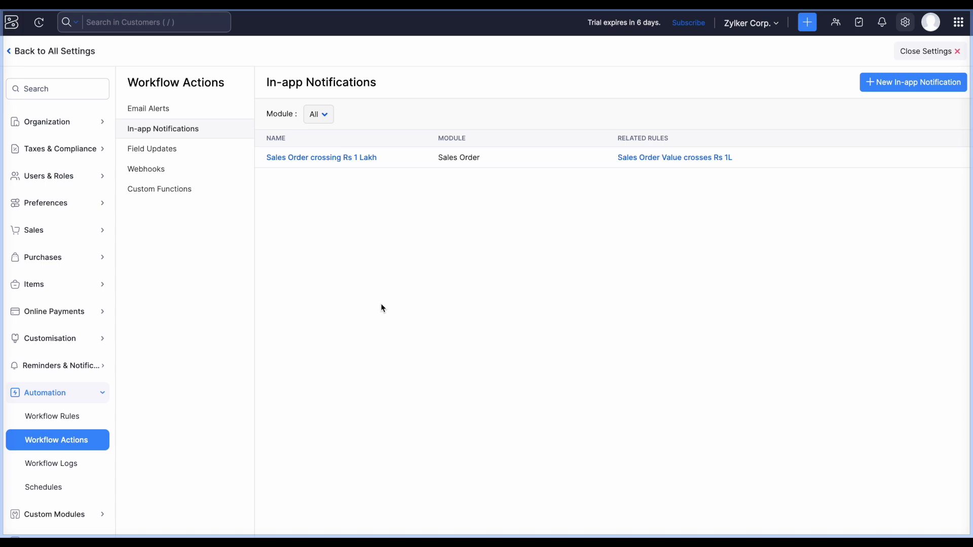
Step: Review the users and roles available as recipients of the "Sales Order crossing Rs 1 Lakh" notification, and close it without saving
{"action": "left_click", "coordinate": [341, 158]}
{"action": "left_click", "coordinate": [458, 119]}
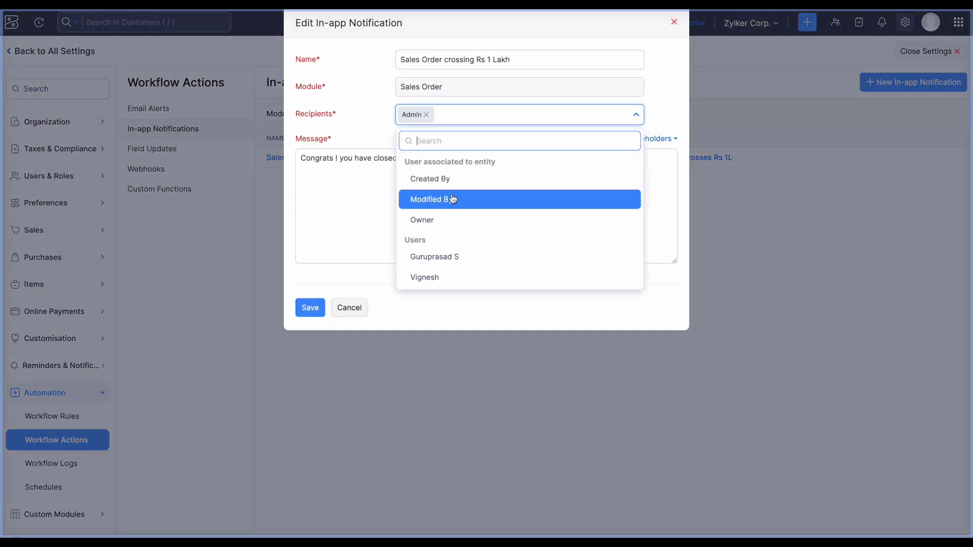
{"action": "scroll", "coordinate": [446, 199], "scroll_direction": "down", "scroll_amount": 1}
{"action": "scroll", "coordinate": [445, 235], "scroll_direction": "down", "scroll_amount": 2}
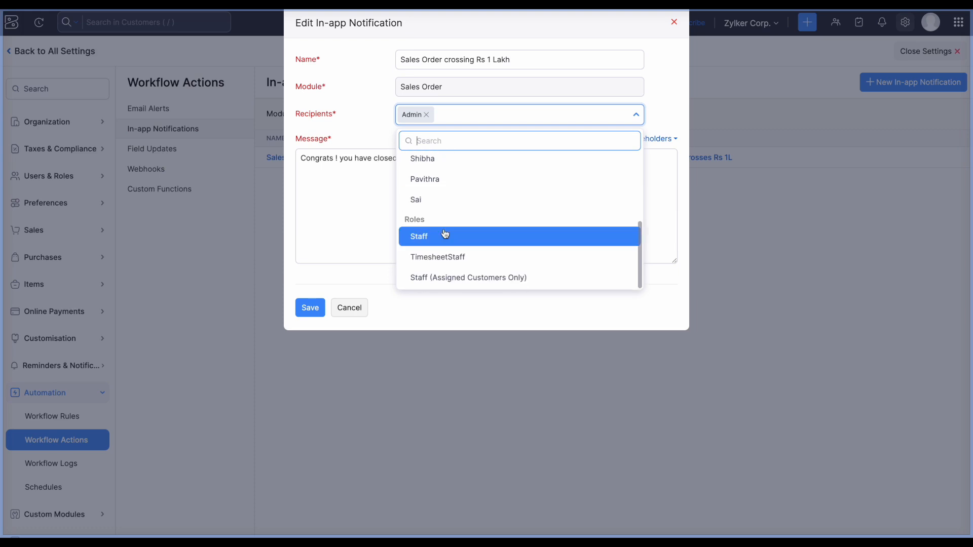
{"action": "left_click", "coordinate": [341, 211]}
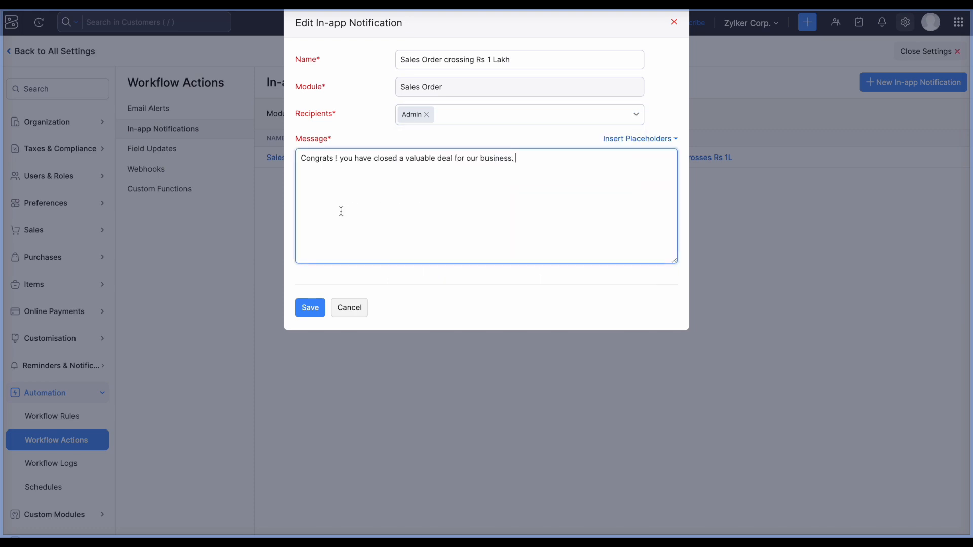
{"action": "left_click", "coordinate": [342, 307]}
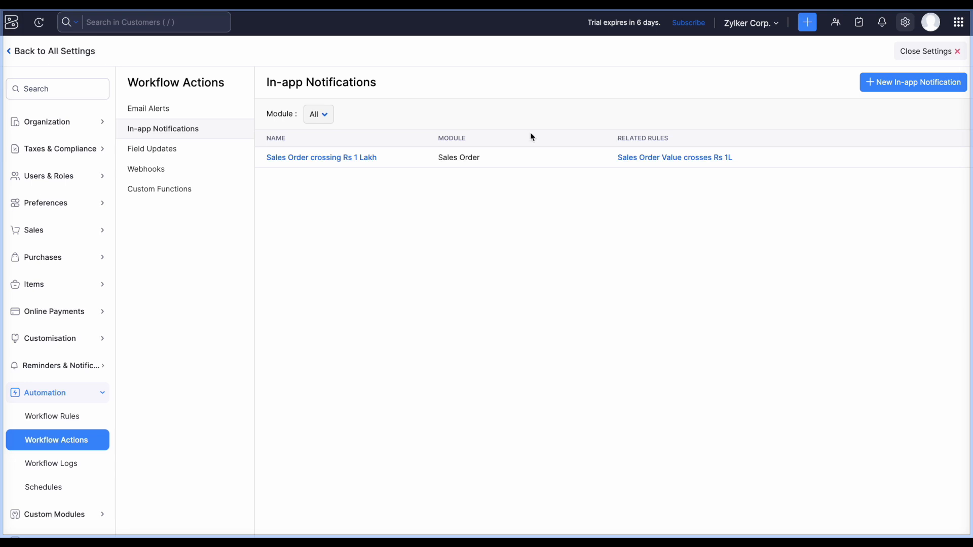
Step: Leave the workflow actions and open the list of workflow rules from the main settings
{"action": "left_click", "coordinate": [933, 50]}
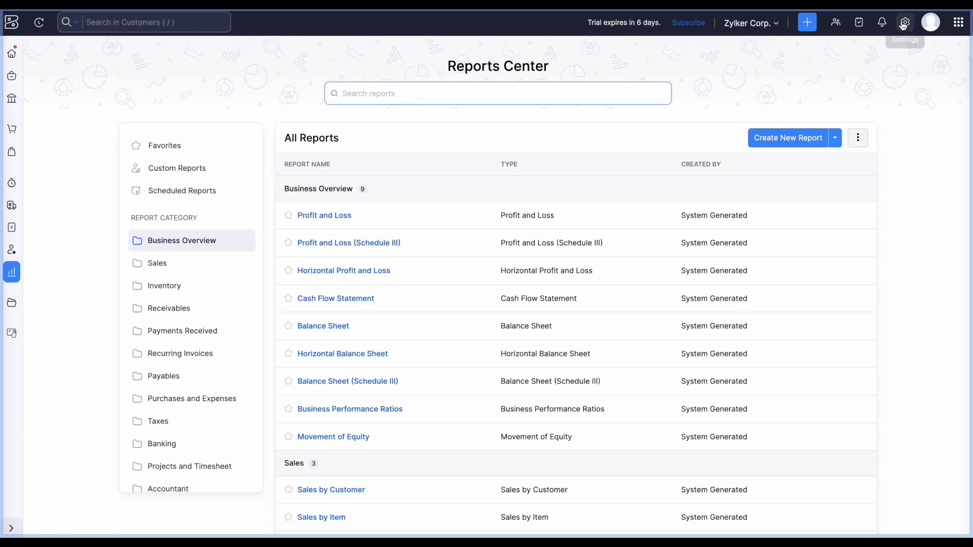
{"action": "left_click", "coordinate": [903, 22]}
{"action": "scroll", "coordinate": [755, 179], "scroll_direction": "down", "scroll_amount": 5}
{"action": "left_click", "coordinate": [803, 204]}
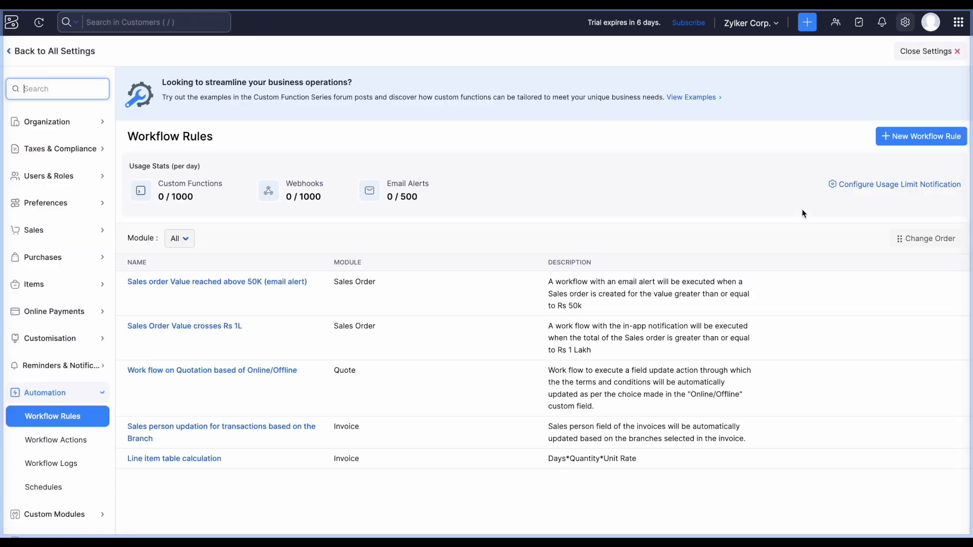
Step: Create a new workflow rule named "Notification" for the Quote module and proceed to its execution condition
{"action": "left_click", "coordinate": [919, 137]}
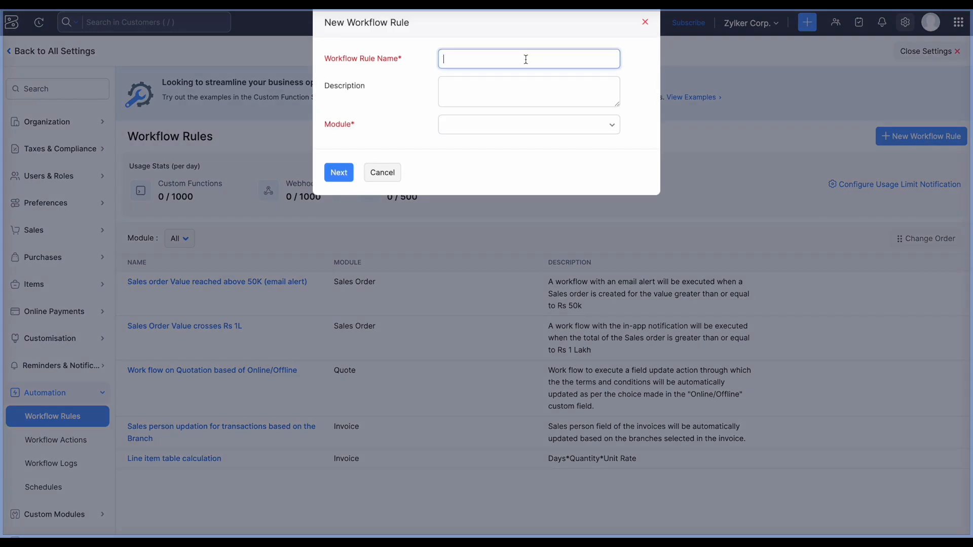
{"action": "type", "text": "Notification"}
{"action": "left_click", "coordinate": [517, 123]}
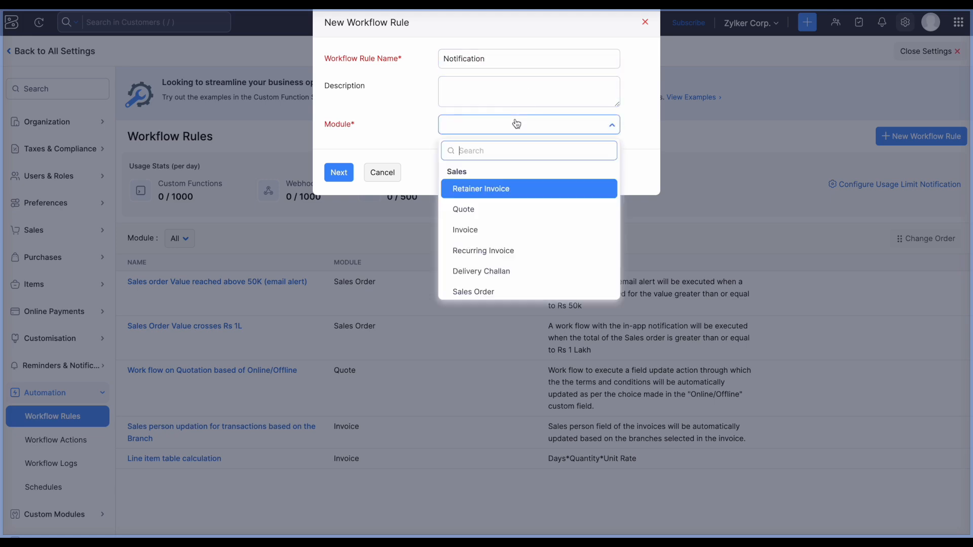
{"action": "left_click", "coordinate": [464, 210]}
{"action": "left_click", "coordinate": [336, 178]}
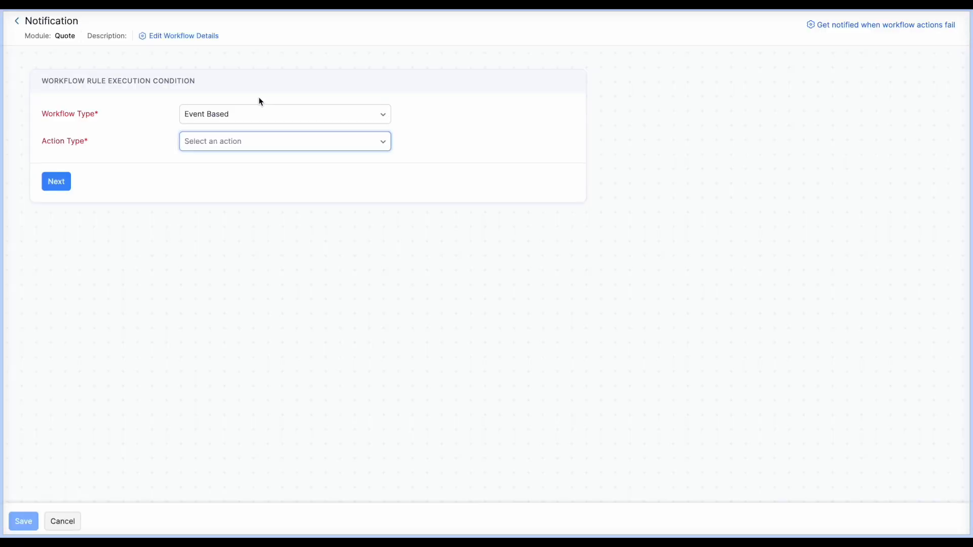
Step: Review the workflow types and the action types available for an Event Based rule, without choosing an action
{"action": "left_click", "coordinate": [218, 123]}
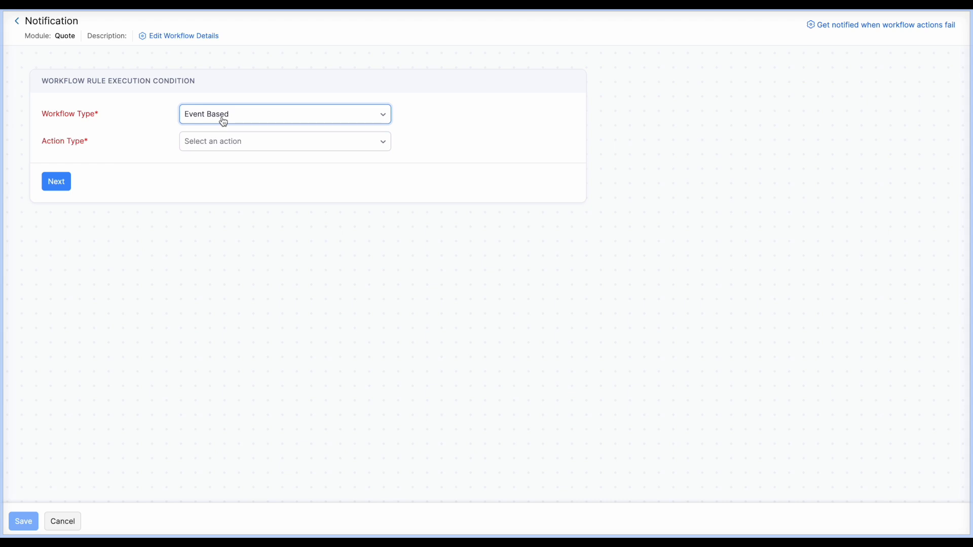
{"action": "left_click", "coordinate": [224, 122]}
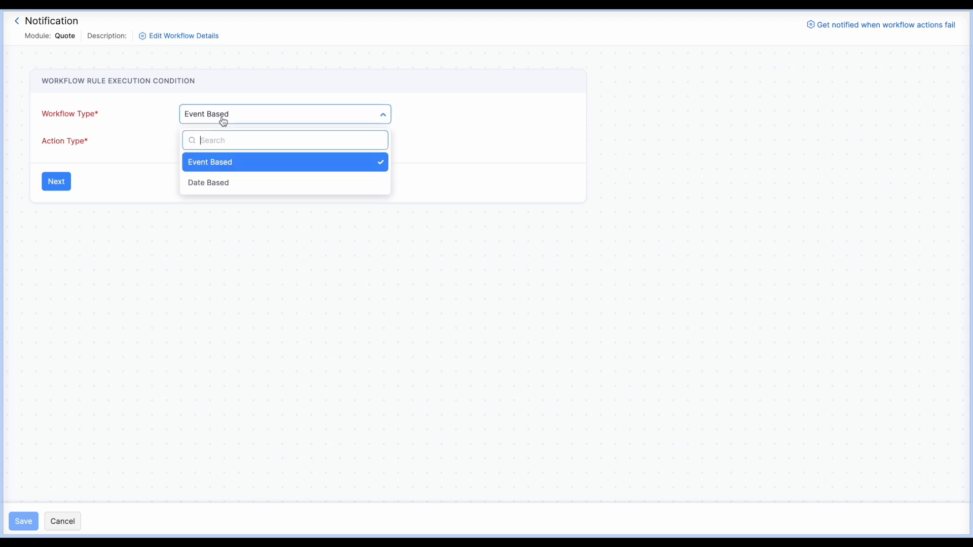
{"action": "left_click", "coordinate": [223, 162]}
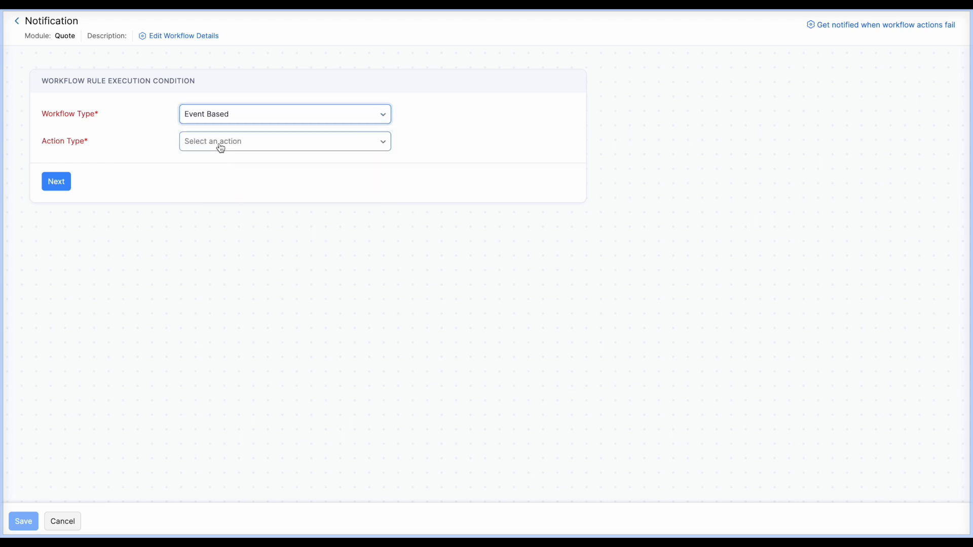
{"action": "left_click", "coordinate": [221, 147]}
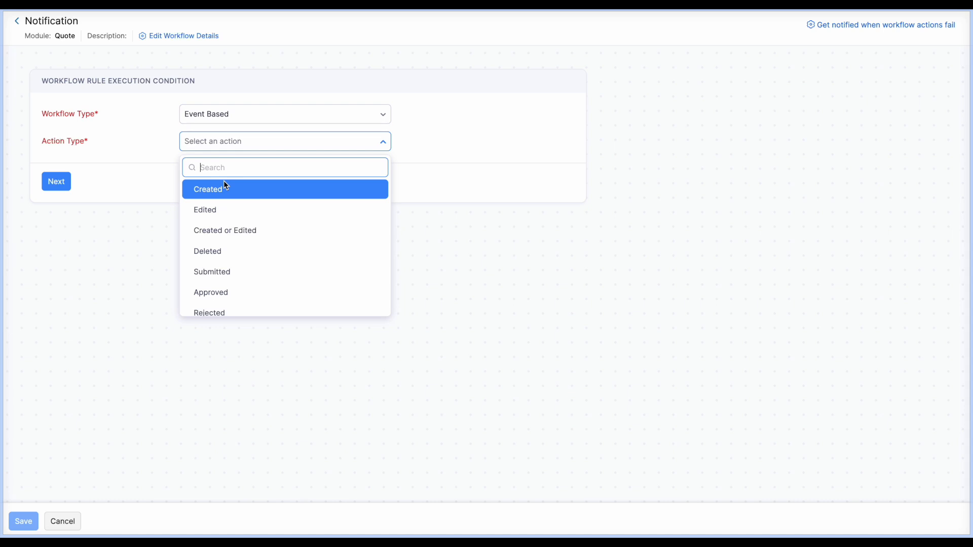
{"action": "scroll", "coordinate": [224, 258], "scroll_direction": "down", "scroll_amount": 1}
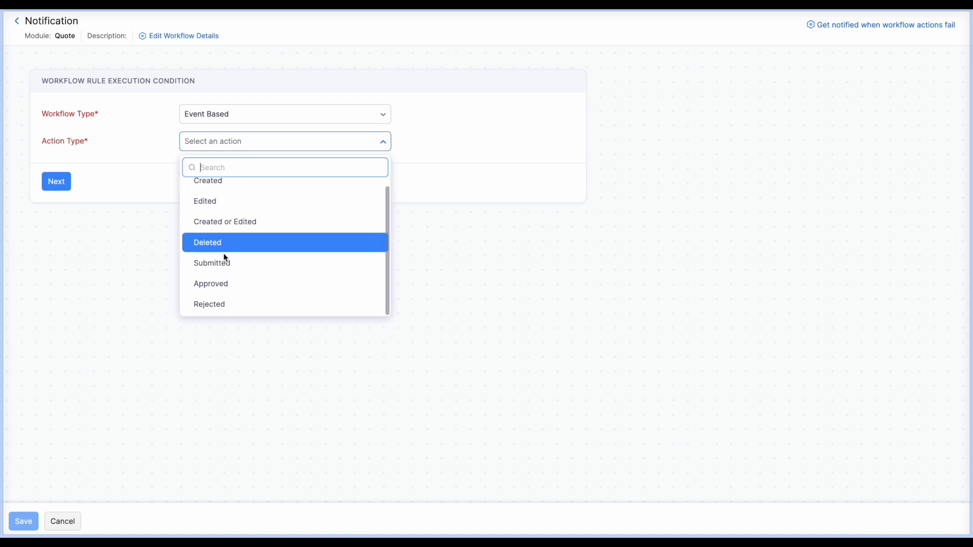
{"action": "scroll", "coordinate": [224, 257], "scroll_direction": "up", "scroll_amount": 1}
{"action": "left_click", "coordinate": [125, 162]}
Step: Set the workflow type to Date Based and review the date fields available for the date of execution
{"action": "left_click", "coordinate": [241, 119]}
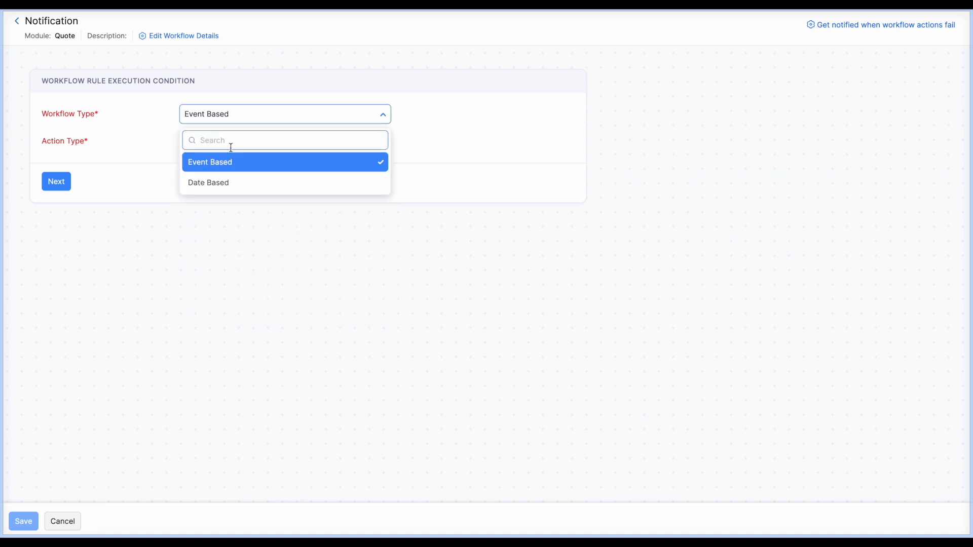
{"action": "left_click", "coordinate": [219, 183]}
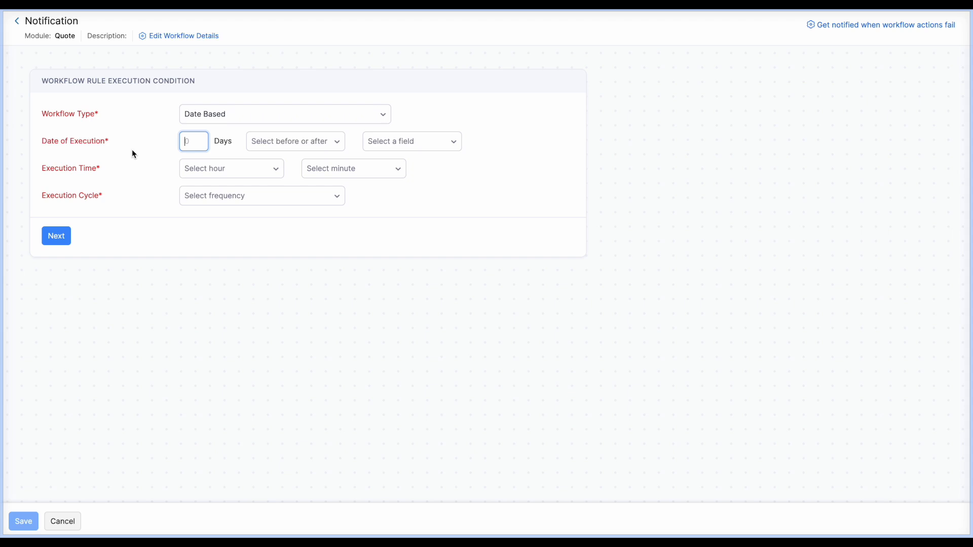
{"action": "left_click", "coordinate": [403, 146]}
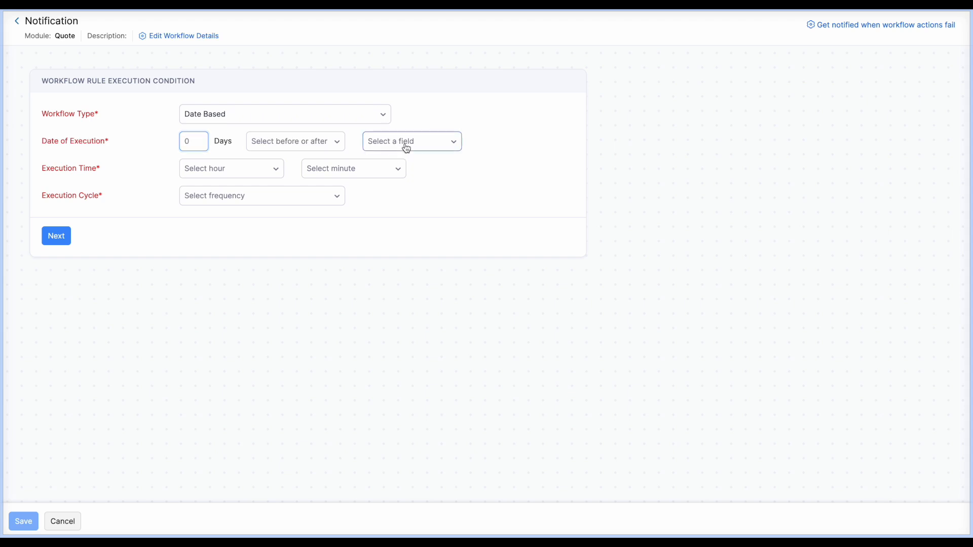
{"action": "left_click", "coordinate": [148, 175]}
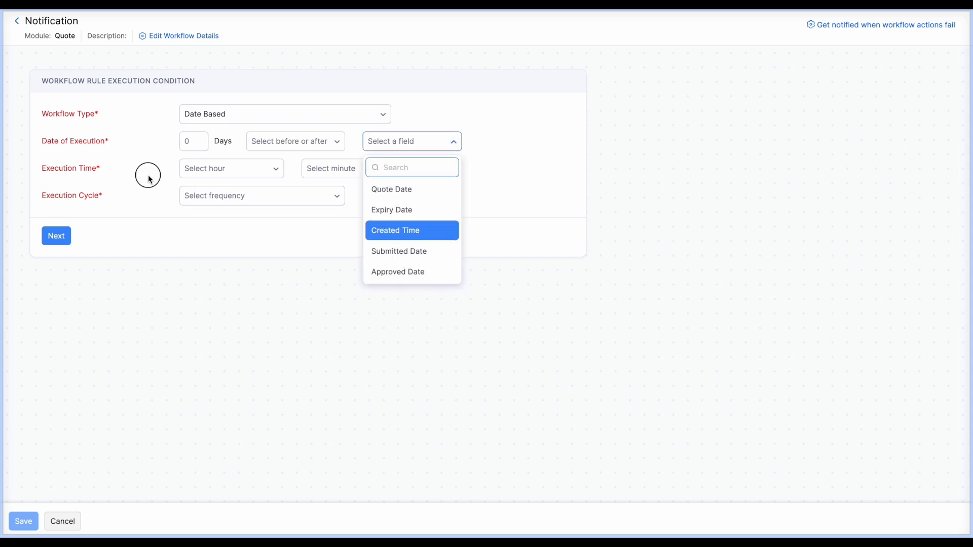
Step: Set the rule's execution time to hour 15 and minute 00, with a Daily execution cycle
{"action": "left_click", "coordinate": [226, 176]}
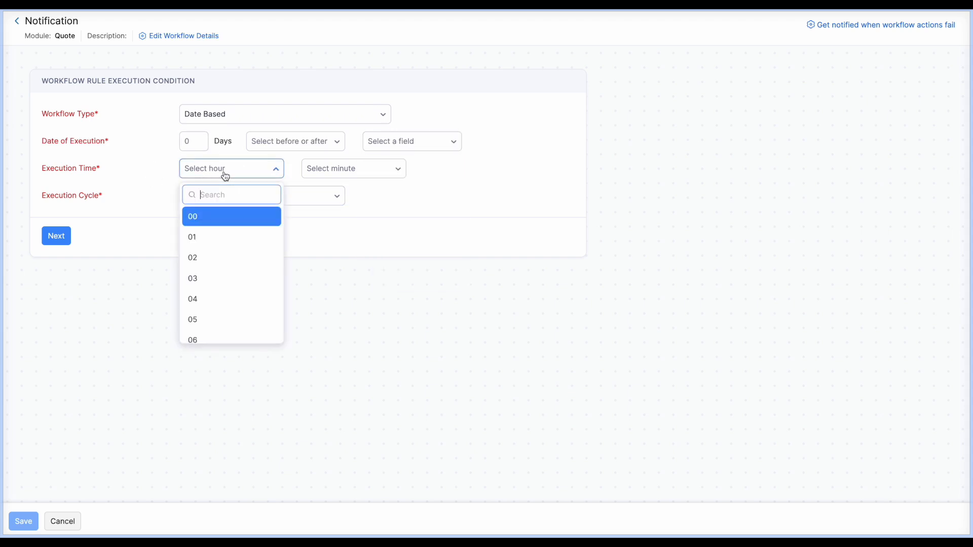
{"action": "left_click", "coordinate": [213, 257]}
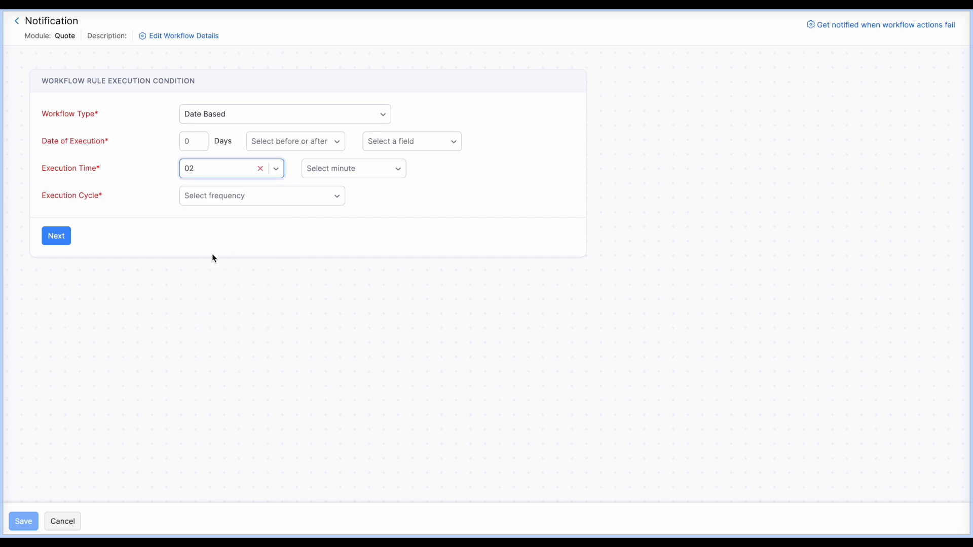
{"action": "left_click", "coordinate": [319, 168]}
{"action": "left_click", "coordinate": [325, 221]}
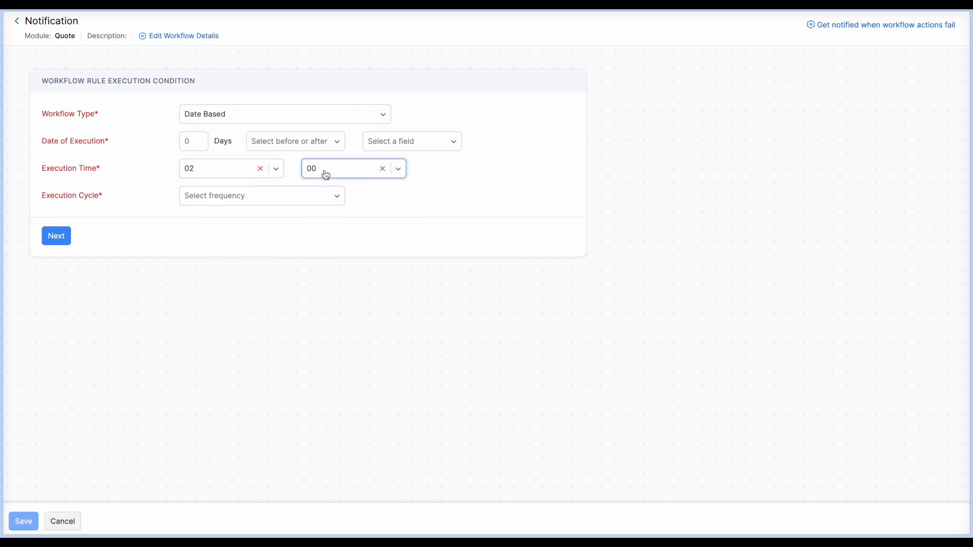
{"action": "left_click", "coordinate": [248, 168]}
{"action": "scroll", "coordinate": [226, 285], "scroll_direction": "down", "scroll_amount": 5}
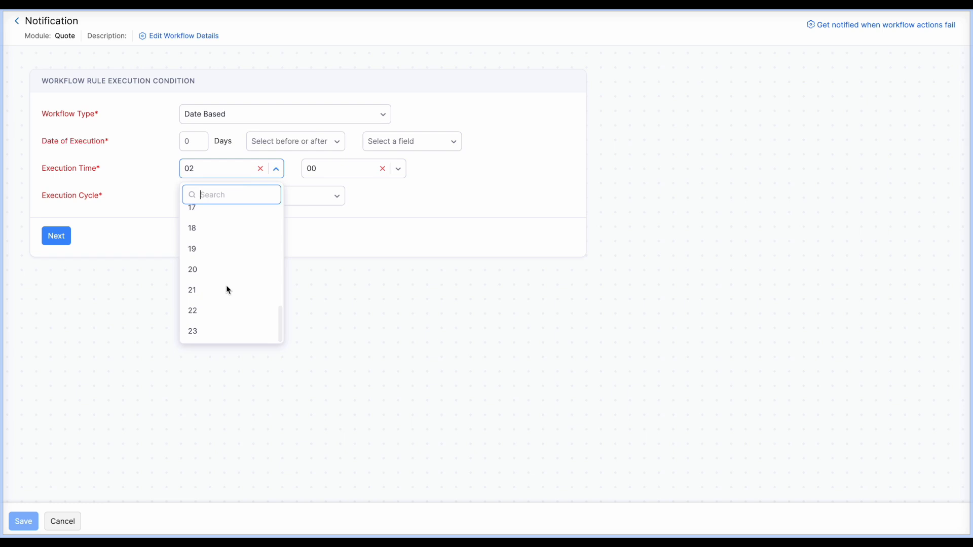
{"action": "scroll", "coordinate": [218, 243], "scroll_direction": "up", "scroll_amount": 2}
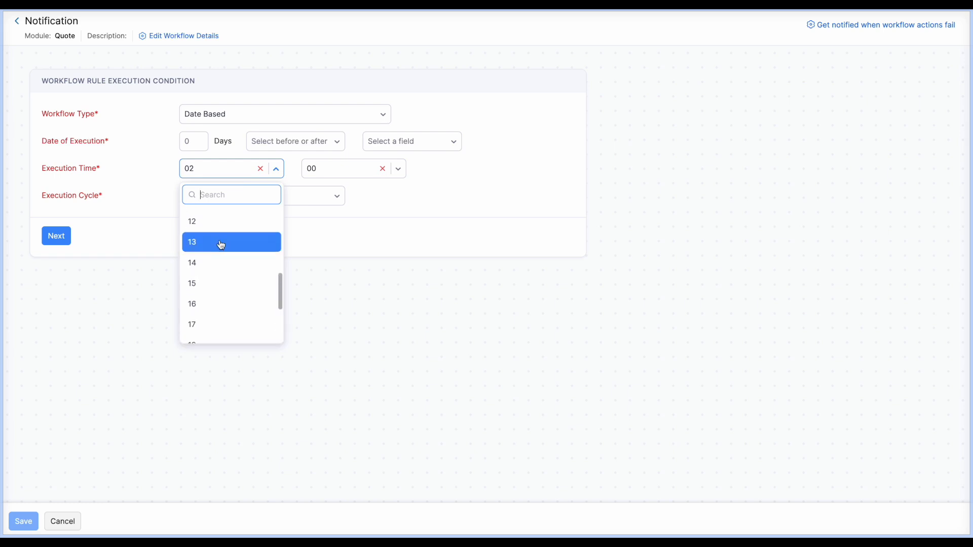
{"action": "left_click", "coordinate": [202, 284]}
{"action": "left_click", "coordinate": [334, 201]}
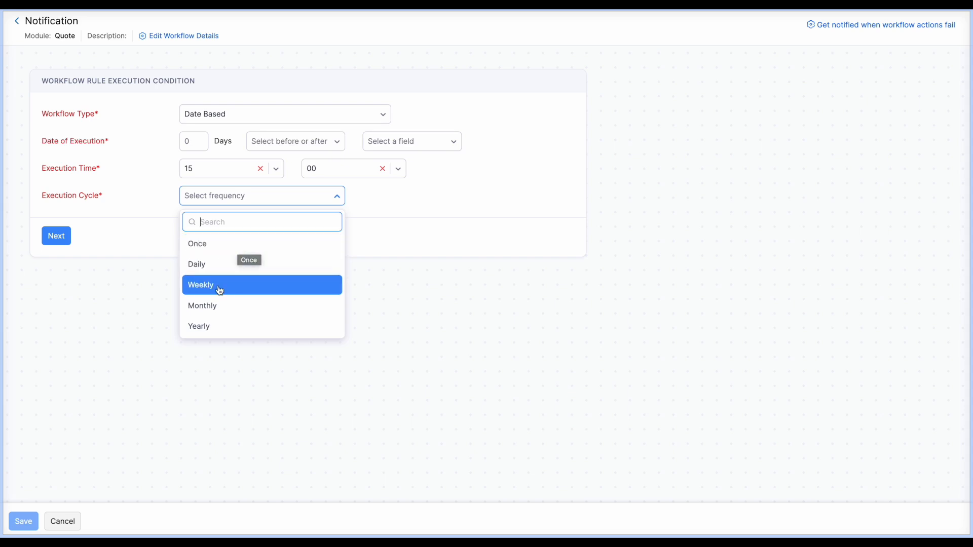
{"action": "left_click", "coordinate": [212, 270]}
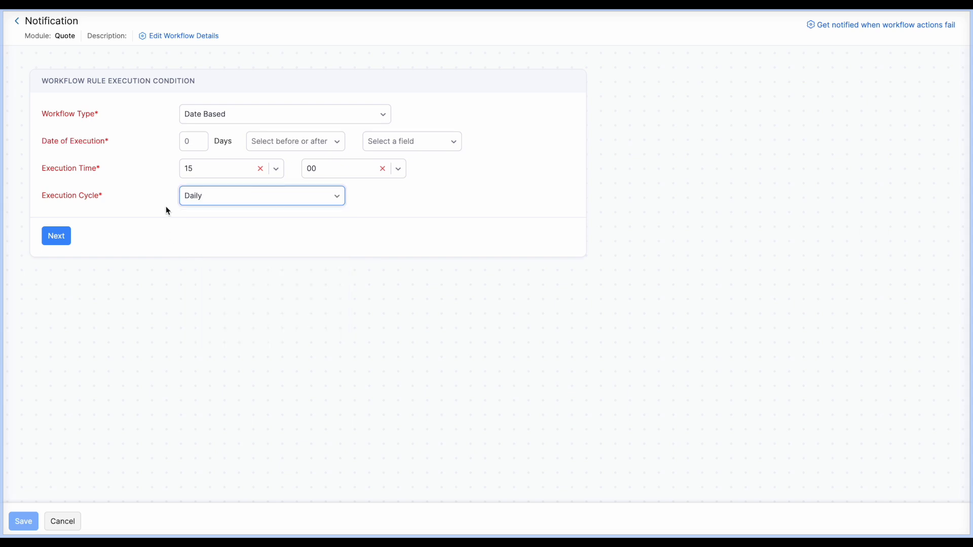
Step: Set the date of execution to 1 day after the Quote Date and confirm the execution condition
{"action": "left_click", "coordinate": [187, 142]}
{"action": "key", "text": "BackSpace"}
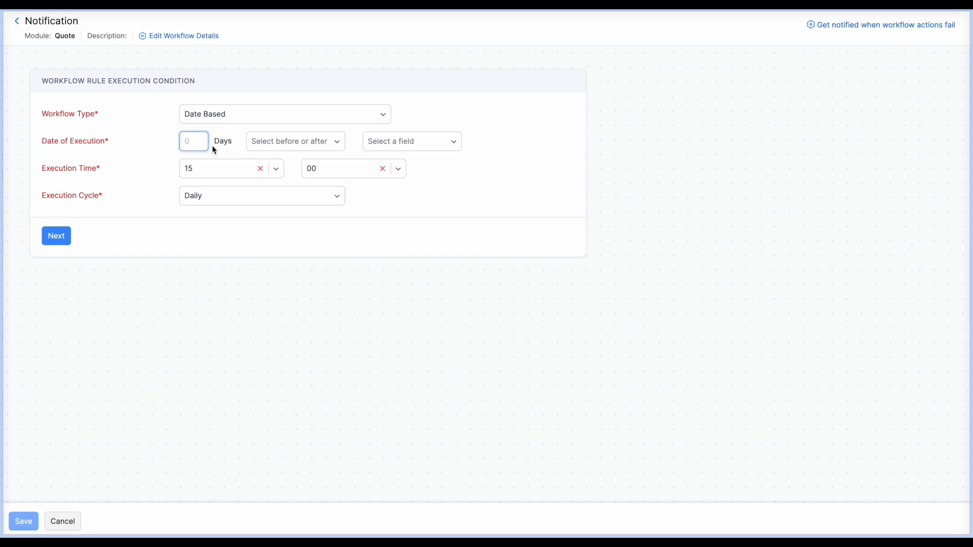
{"action": "type", "text": "1"}
{"action": "left_click", "coordinate": [260, 142]}
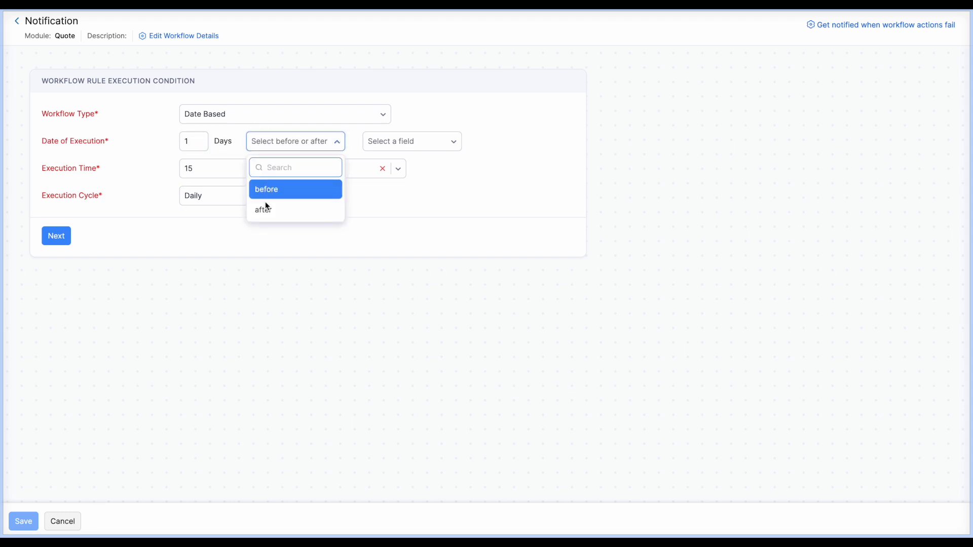
{"action": "left_click", "coordinate": [263, 208]}
{"action": "left_click", "coordinate": [397, 140]}
{"action": "left_click", "coordinate": [397, 188]}
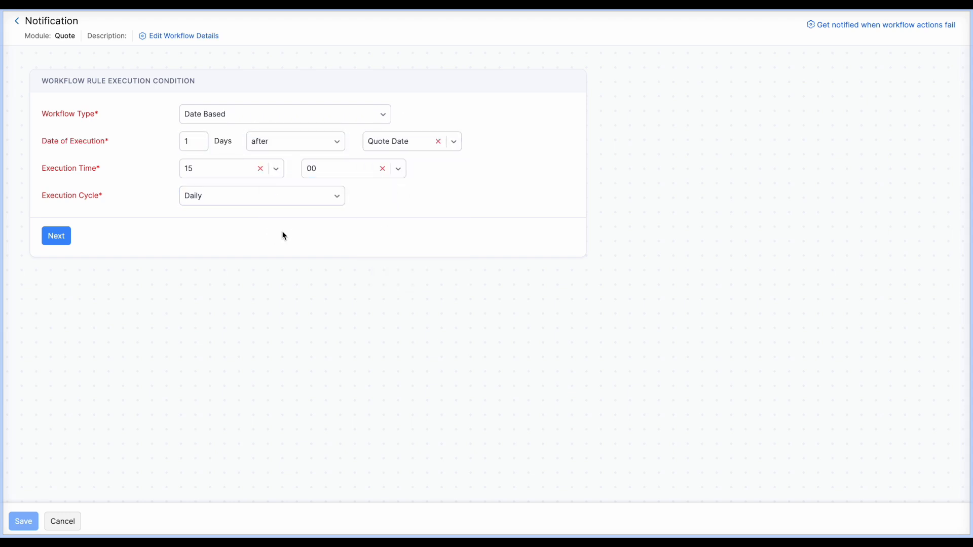
{"action": "left_click", "coordinate": [56, 235]}
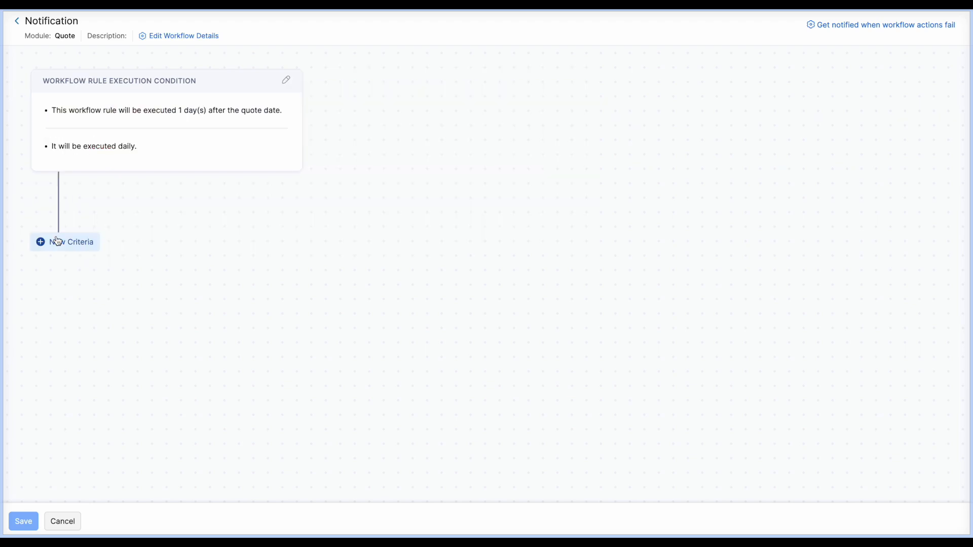
Step: Add Criterion 1 to the workflow rule, requiring the quote's Total to equal 10000
{"action": "left_click", "coordinate": [71, 246]}
{"action": "left_click", "coordinate": [575, 144]}
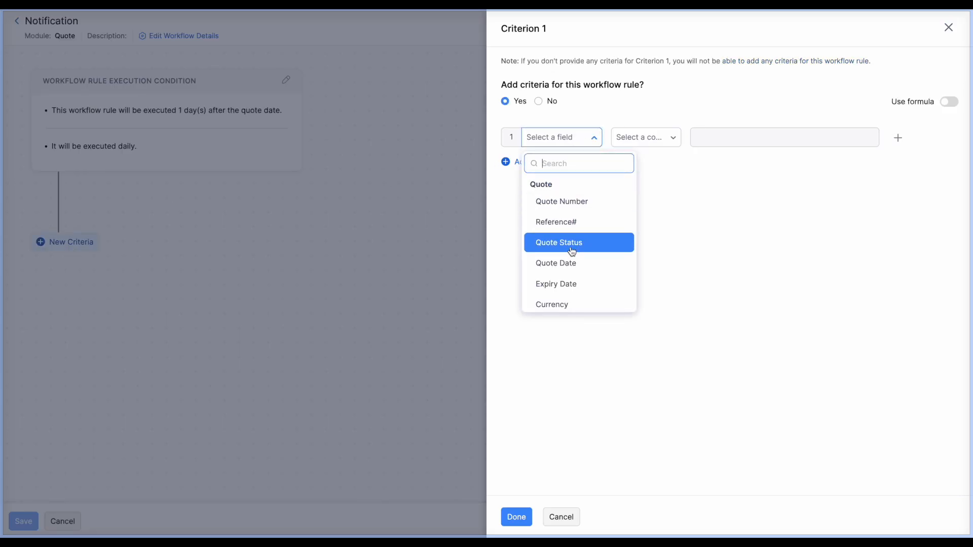
{"action": "type", "text": "to"}
{"action": "left_click", "coordinate": [572, 203]}
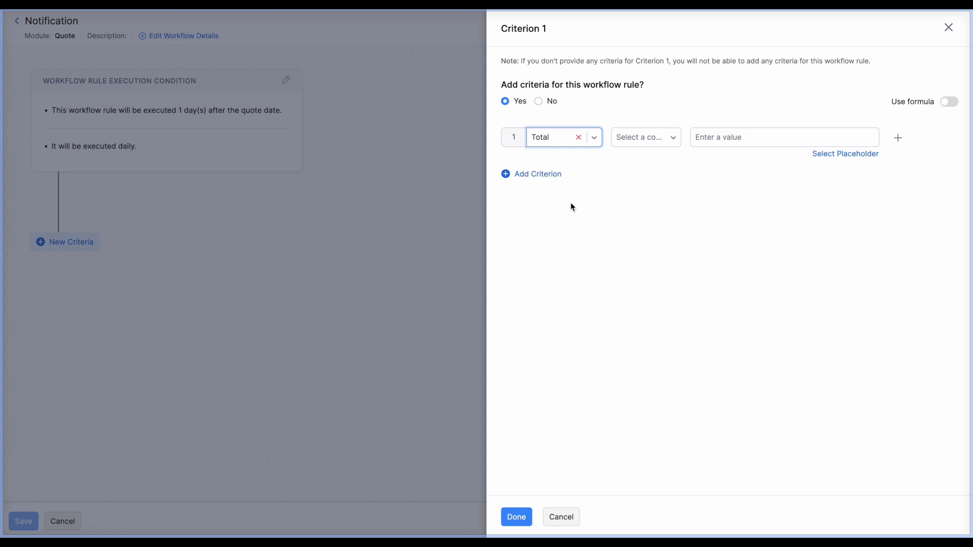
{"action": "left_click", "coordinate": [650, 146]}
{"action": "left_click", "coordinate": [639, 189]}
{"action": "left_click", "coordinate": [718, 143]}
{"action": "type", "text": "10000"}
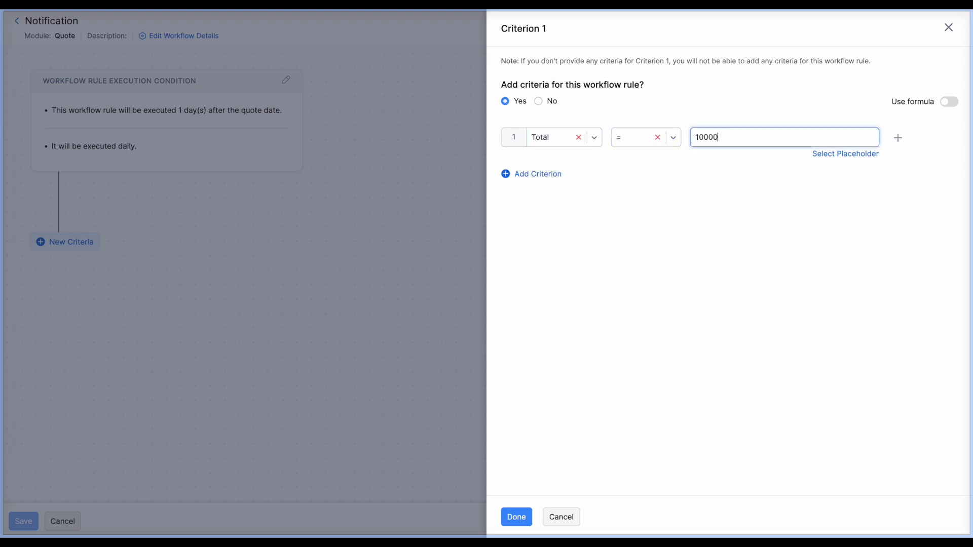
{"action": "left_click", "coordinate": [517, 517]}
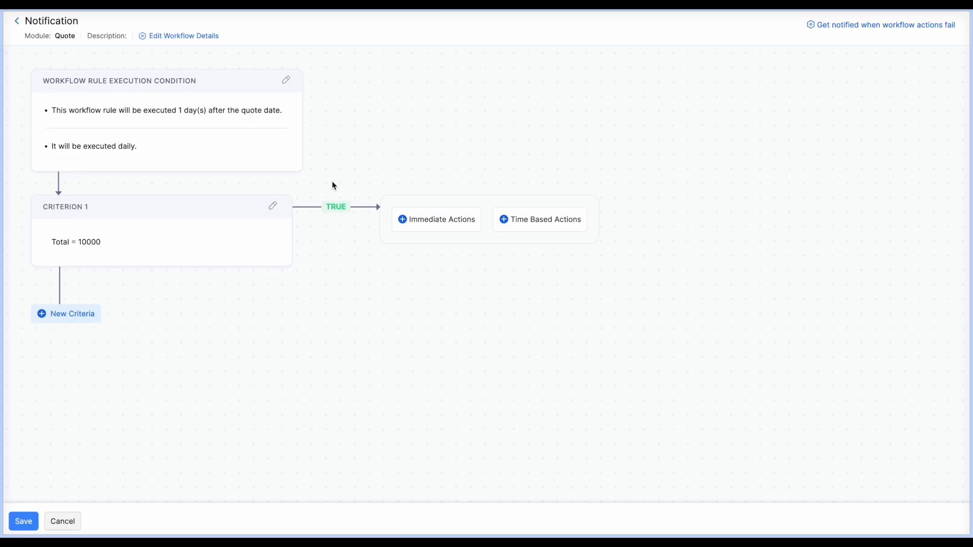
Step: Review the action types available as immediate actions for Criterion 1, and cancel without associating any
{"action": "left_click", "coordinate": [458, 234]}
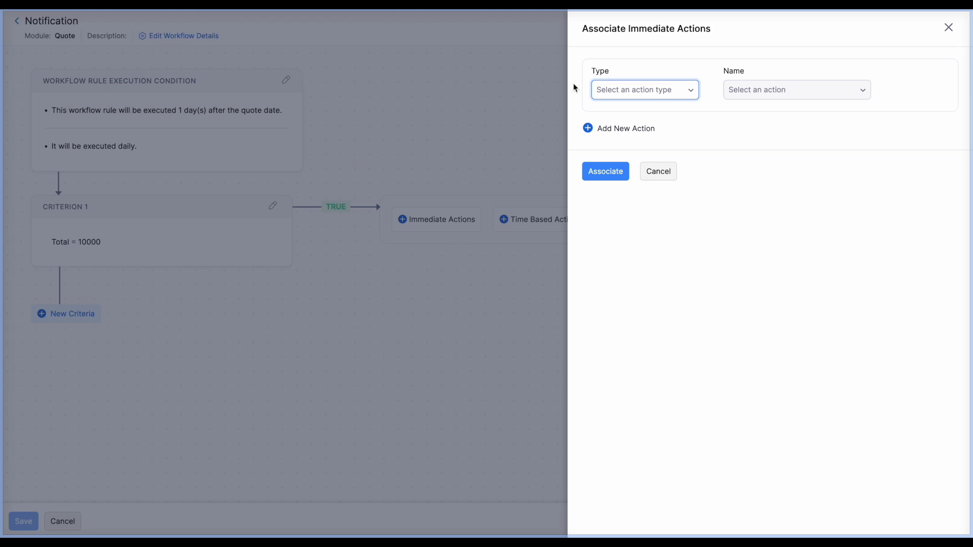
{"action": "left_click", "coordinate": [644, 97]}
{"action": "left_click", "coordinate": [744, 148]}
{"action": "left_click", "coordinate": [659, 170]}
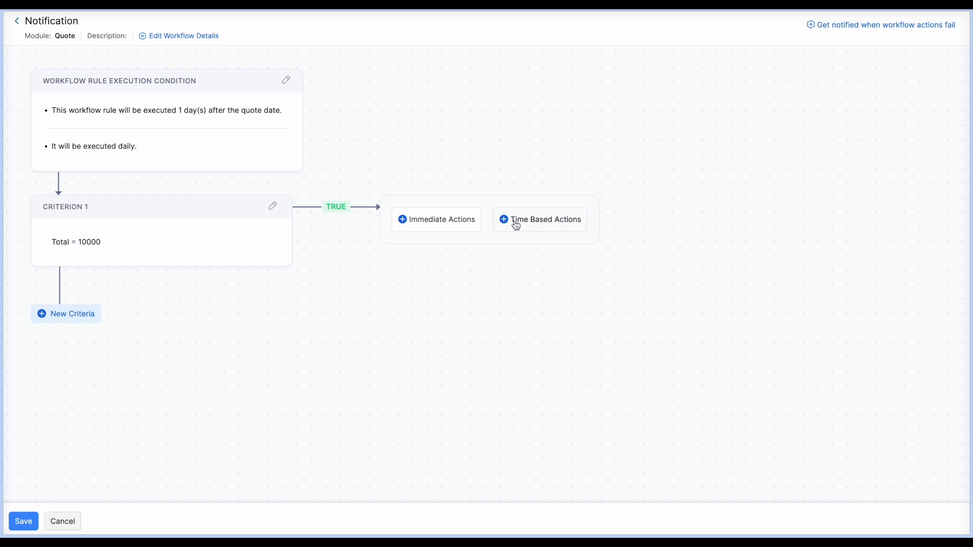
Step: Set the time-based actions of Criterion 1 to execute 1 day after the Rule Trigger Date
{"action": "left_click", "coordinate": [516, 224]}
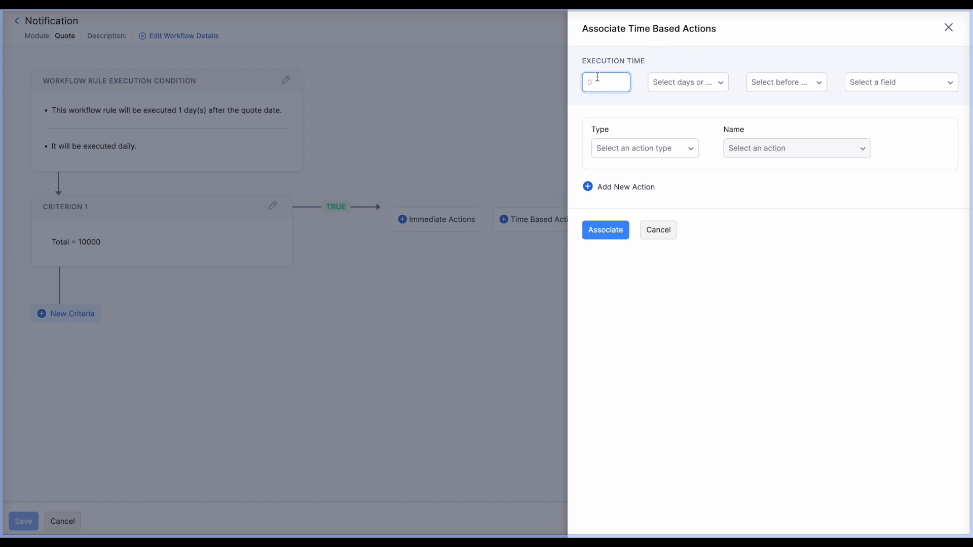
{"action": "type", "text": "1"}
{"action": "left_click", "coordinate": [692, 77]}
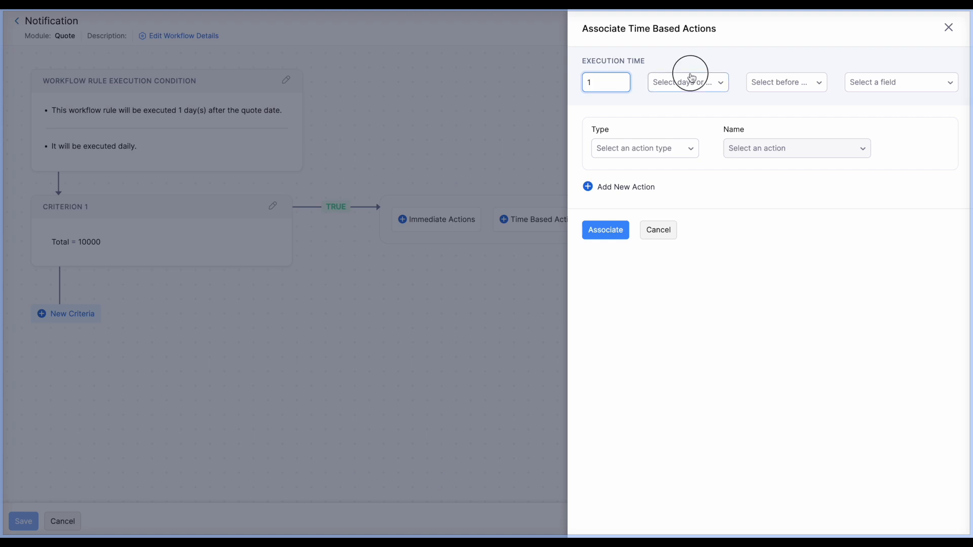
{"action": "left_click", "coordinate": [666, 129]}
{"action": "left_click", "coordinate": [768, 80]}
{"action": "left_click", "coordinate": [761, 130]}
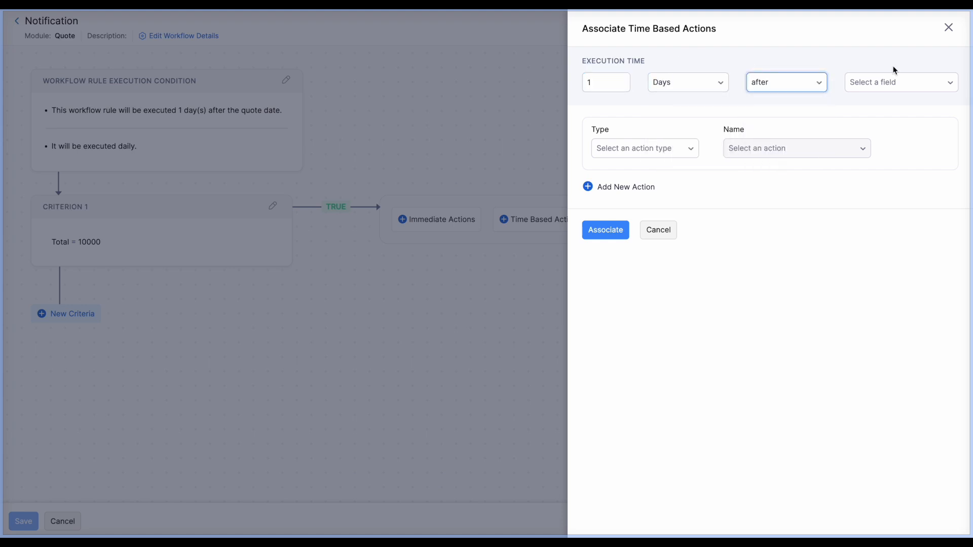
{"action": "left_click", "coordinate": [891, 83]}
{"action": "left_click", "coordinate": [882, 129]}
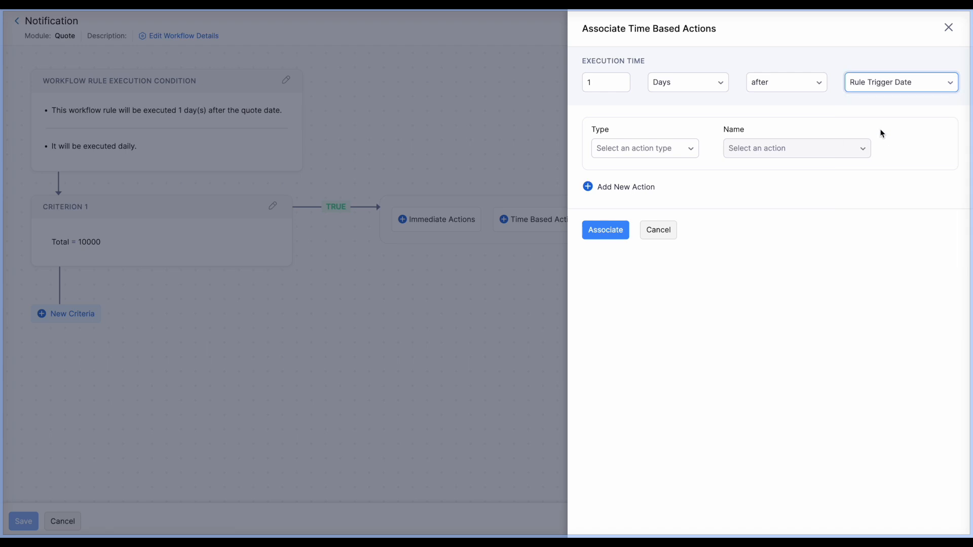
Step: Check the action types offered for the time-based action, then leave the workflow rule and discard its unsaved changes
{"action": "left_click", "coordinate": [636, 151]}
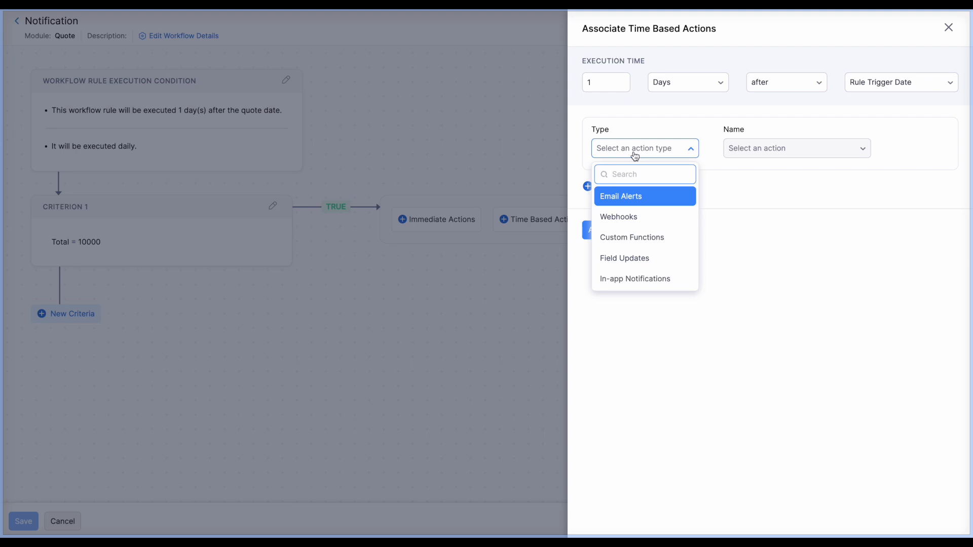
{"action": "left_click", "coordinate": [767, 221]}
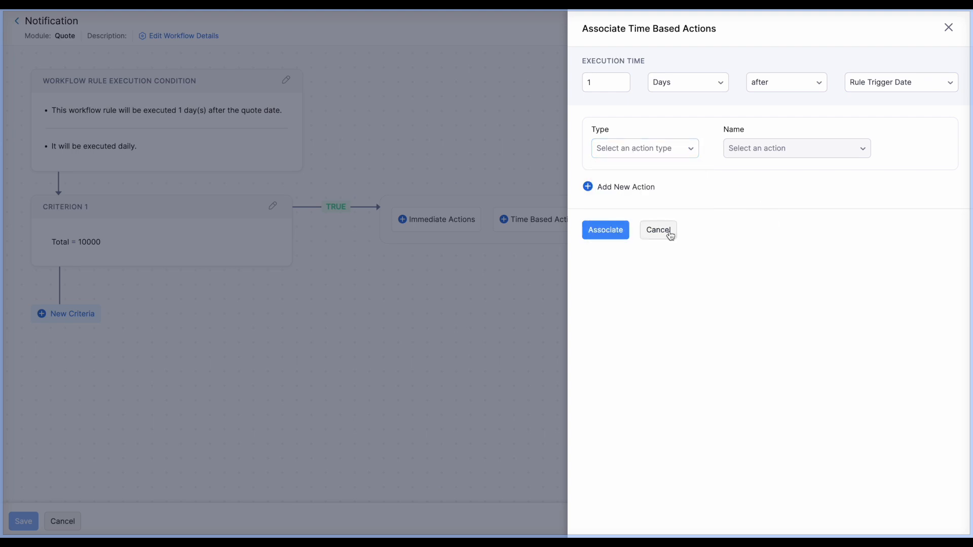
{"action": "left_click", "coordinate": [667, 231]}
{"action": "left_click", "coordinate": [54, 522]}
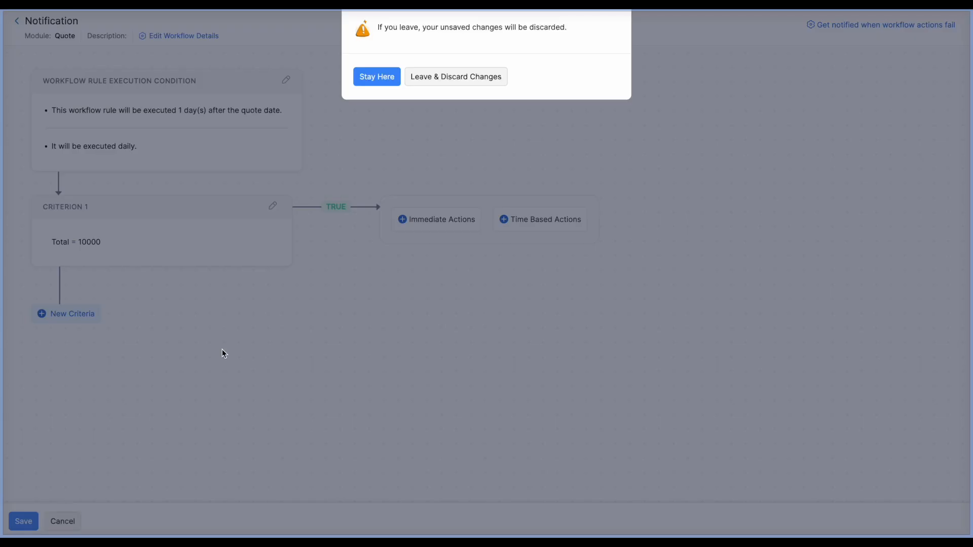
{"action": "left_click", "coordinate": [474, 83]}
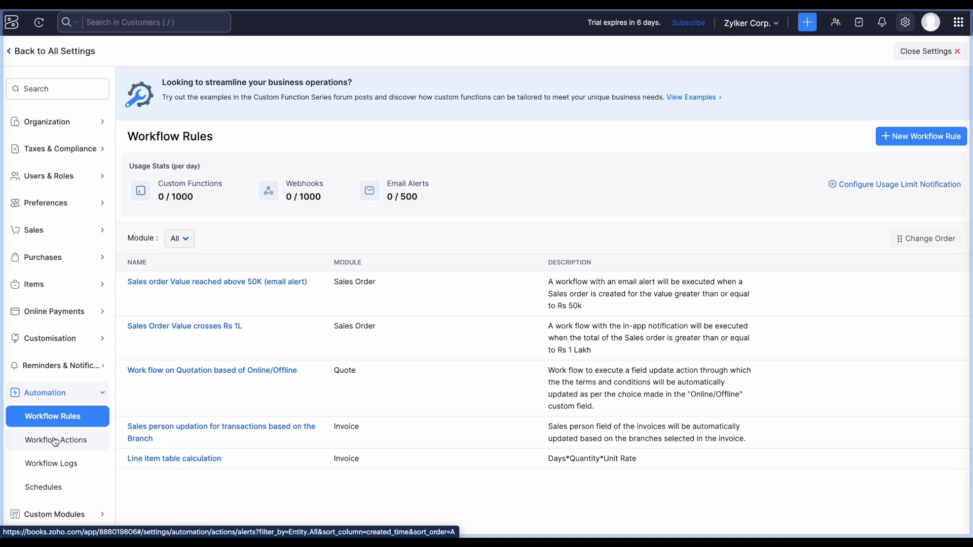
Step: Return to the home dashboard and open the Field Updates list of the workflow actions in settings
{"action": "left_click", "coordinate": [932, 52]}
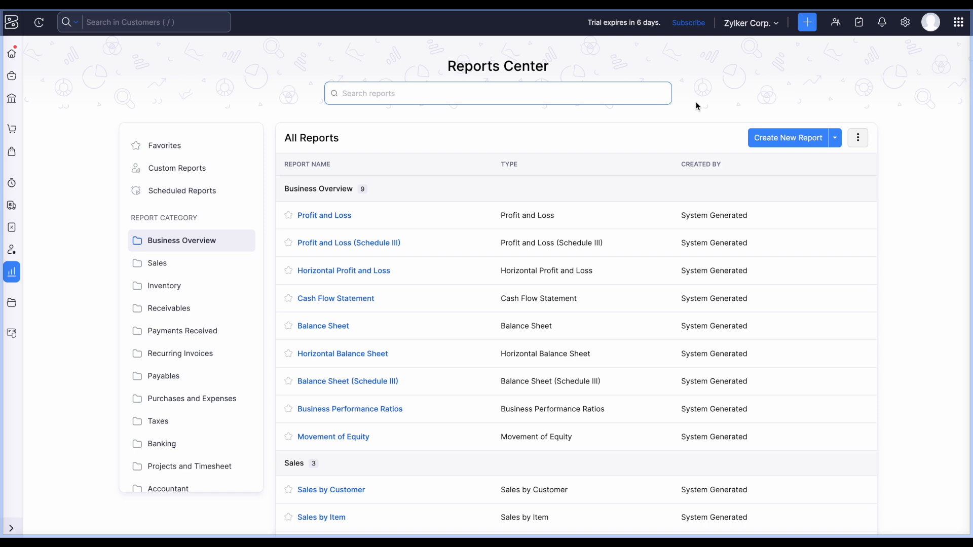
{"action": "left_click", "coordinate": [14, 53]}
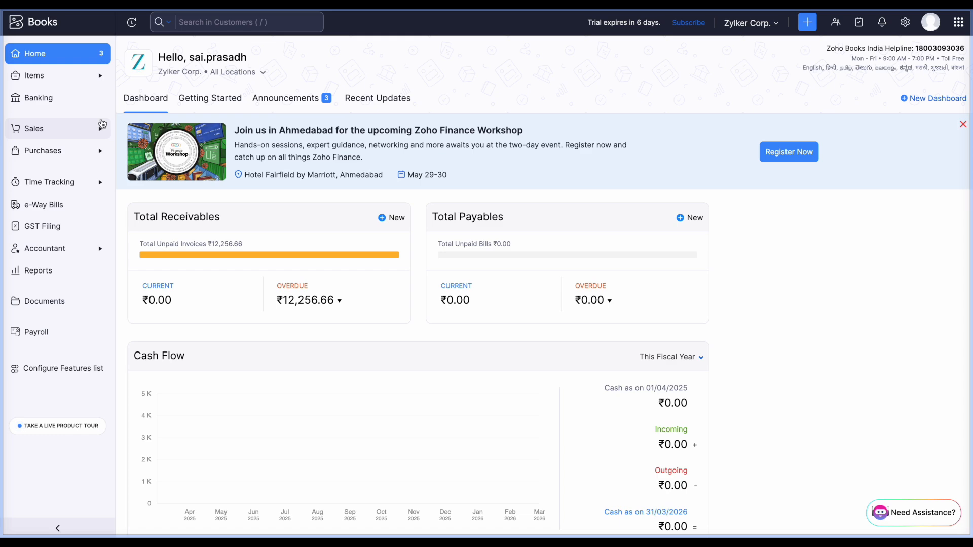
{"action": "left_click", "coordinate": [905, 22]}
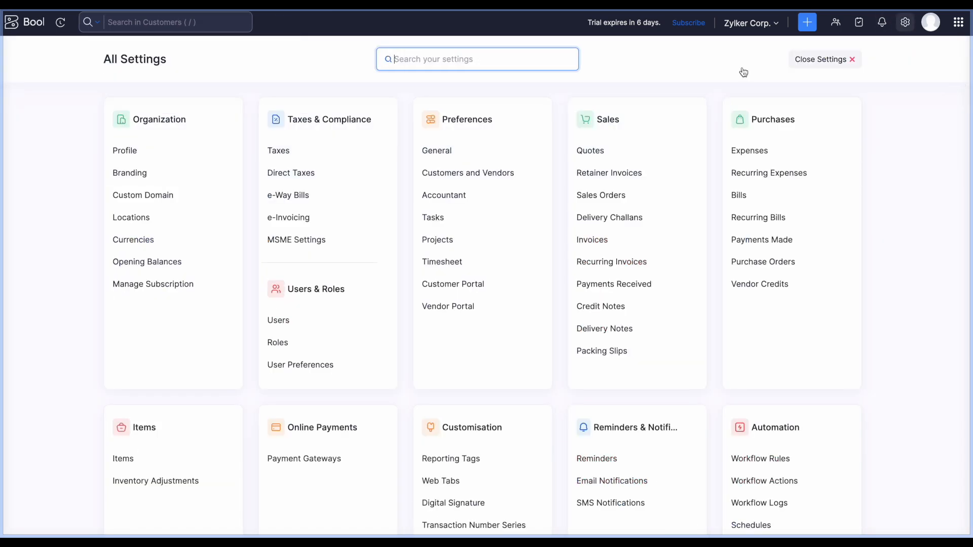
{"action": "scroll", "coordinate": [819, 330], "scroll_direction": "down", "scroll_amount": 3}
{"action": "left_click", "coordinate": [801, 355]}
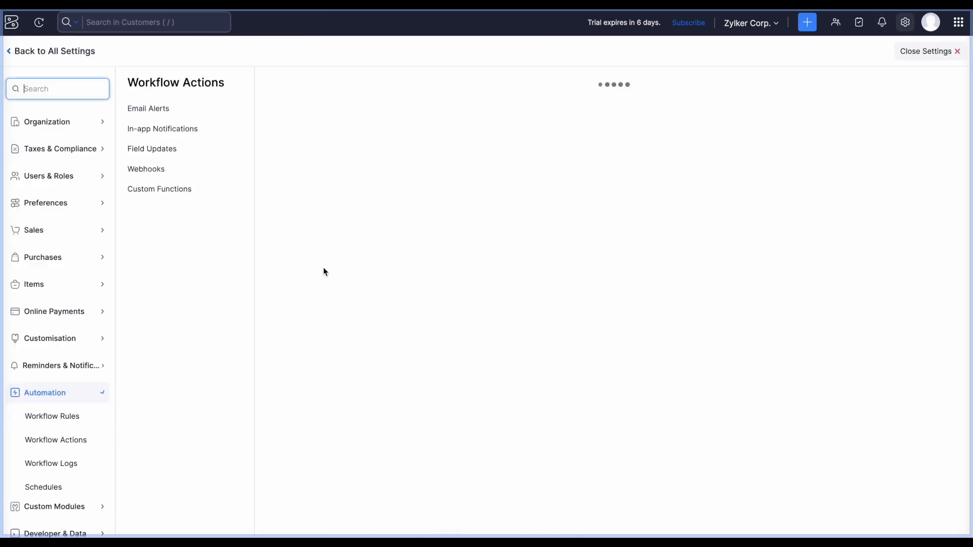
{"action": "left_click", "coordinate": [182, 157]}
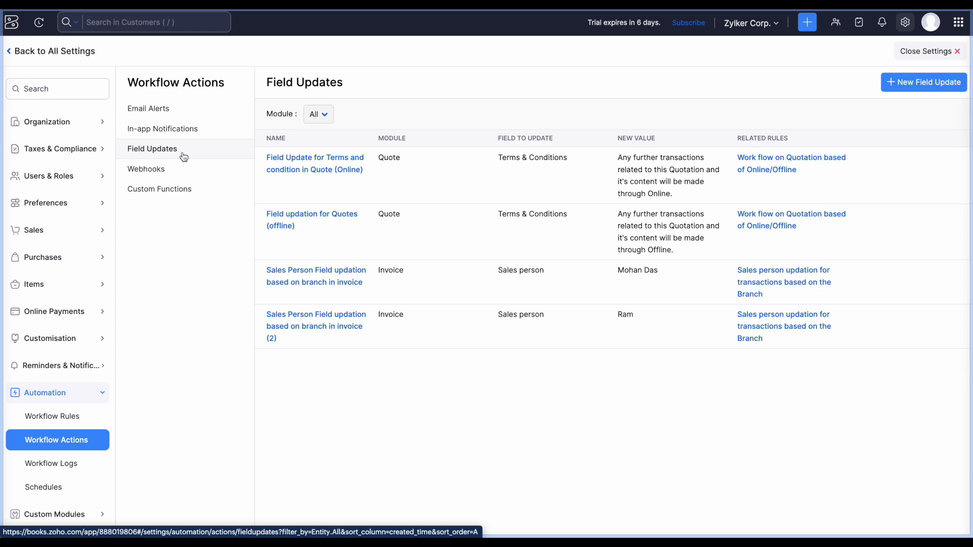
Step: Examine the Terms & Conditions value in "Field Update for Terms and condition in Quote (Online)" and close it without saving
{"action": "left_click", "coordinate": [296, 173]}
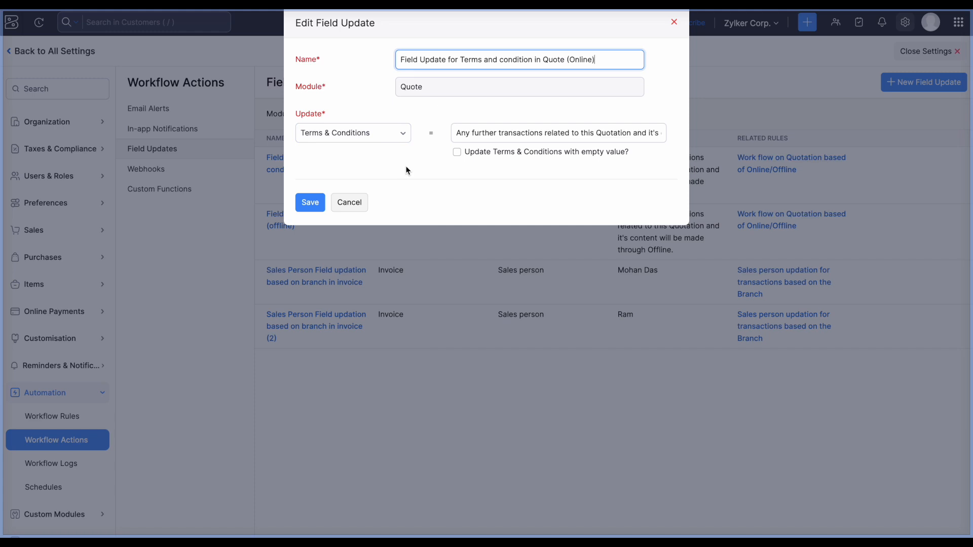
{"action": "left_click", "coordinate": [518, 133]}
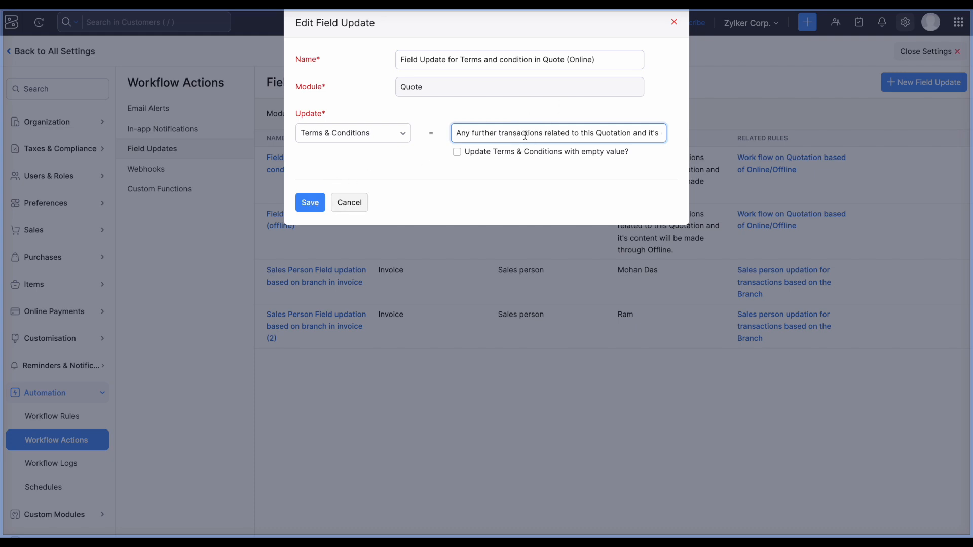
{"action": "left_click", "coordinate": [349, 203]}
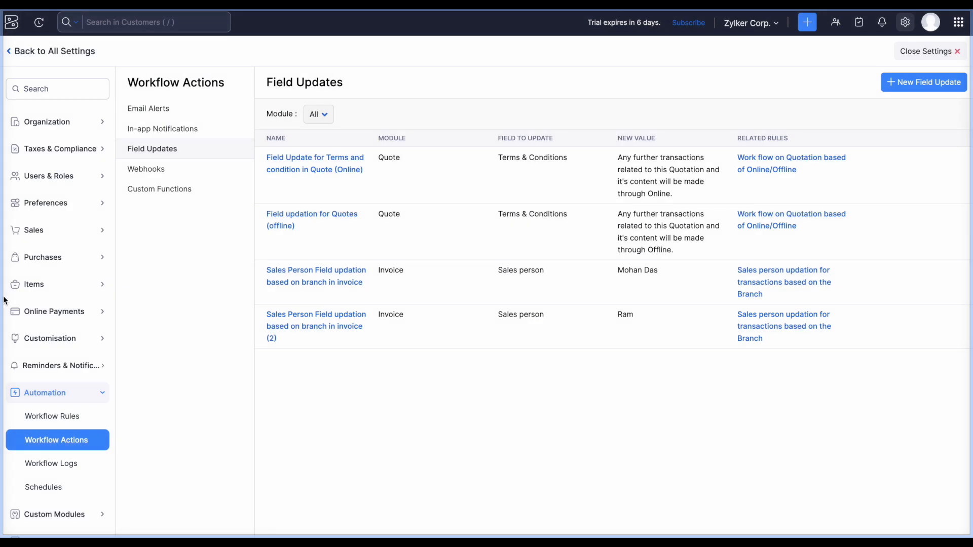
Step: Open the workflow rule "Work flow on Quotation based of Online/Offline" and view its two criteria
{"action": "scroll", "coordinate": [2, 399], "scroll_direction": "down", "scroll_amount": 2}
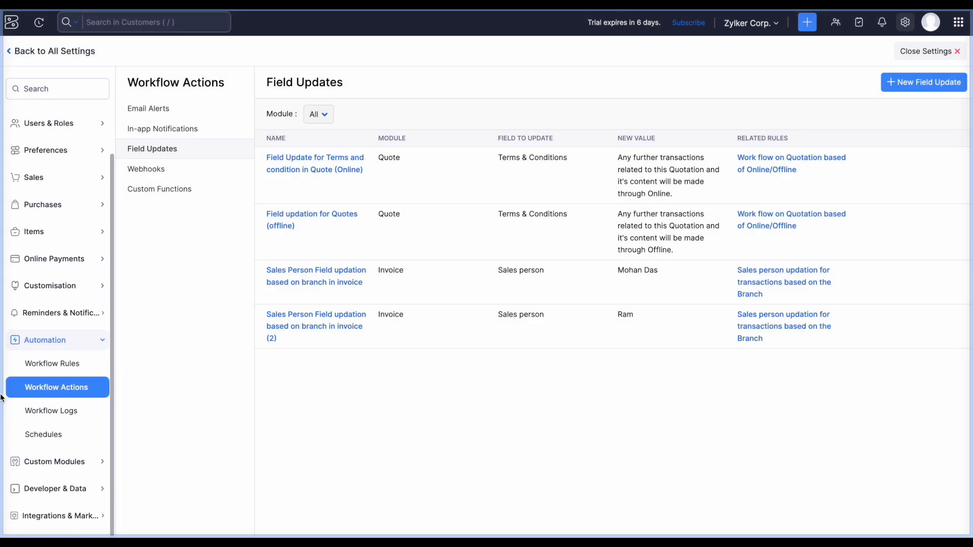
{"action": "left_click", "coordinate": [49, 369]}
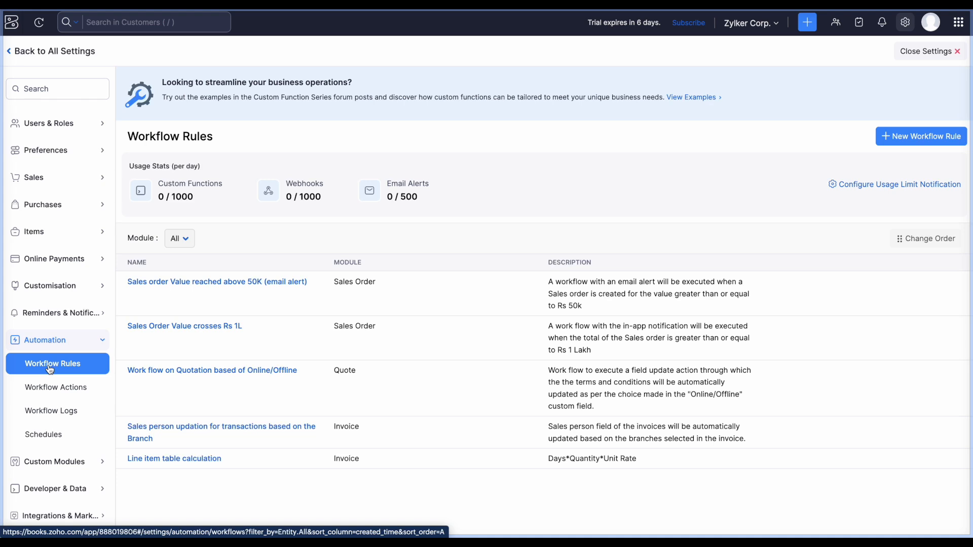
{"action": "left_click", "coordinate": [206, 371]}
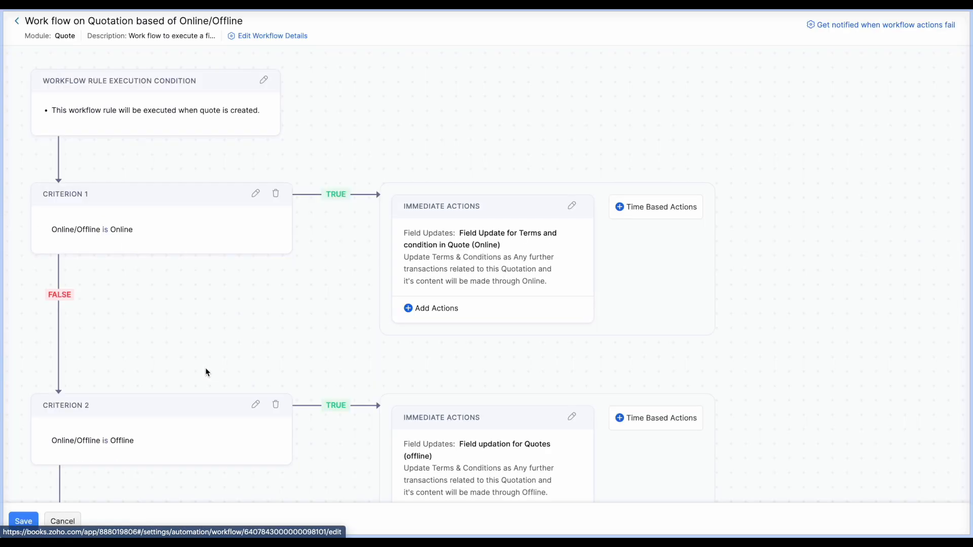
{"action": "scroll", "coordinate": [284, 265], "scroll_direction": "down", "scroll_amount": 2}
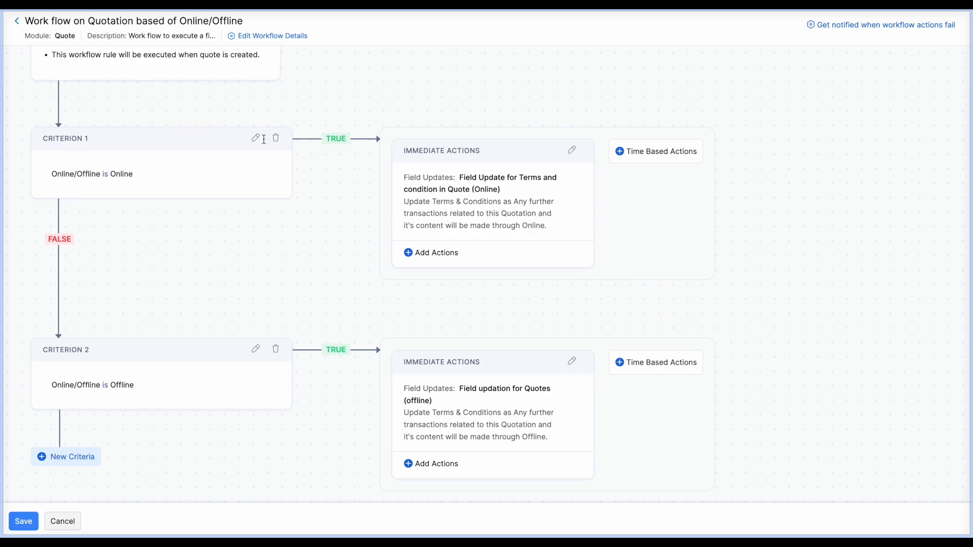
Step: Inspect the Online/Offline field condition in Criterion 1 without changing it, and review the immediate actions of both criteria
{"action": "left_click", "coordinate": [255, 138]}
{"action": "left_click", "coordinate": [548, 139]}
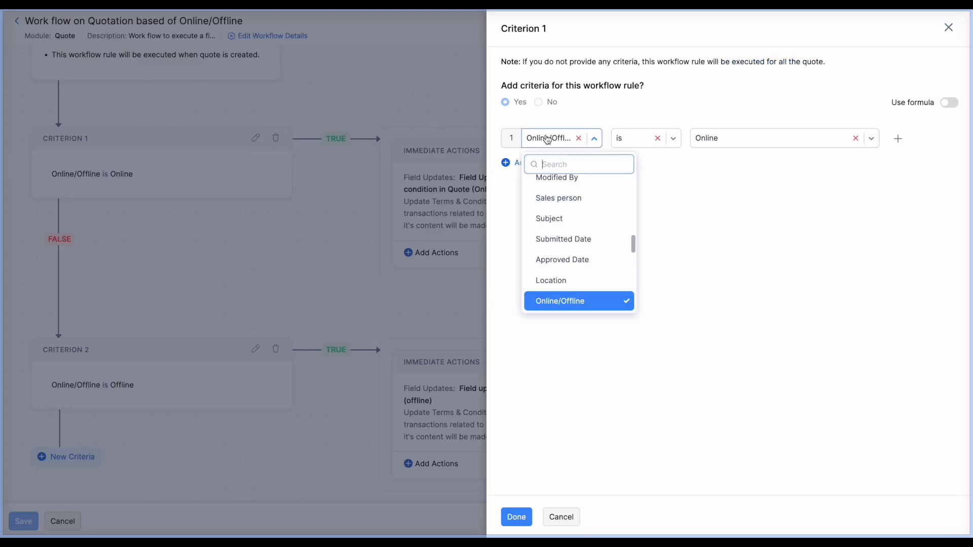
{"action": "left_click", "coordinate": [755, 184]}
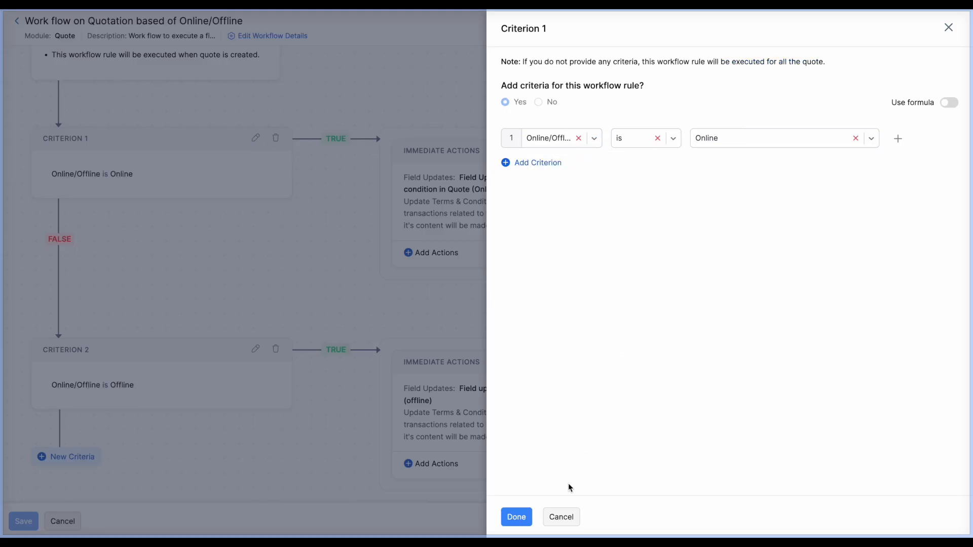
{"action": "left_click", "coordinate": [561, 517]}
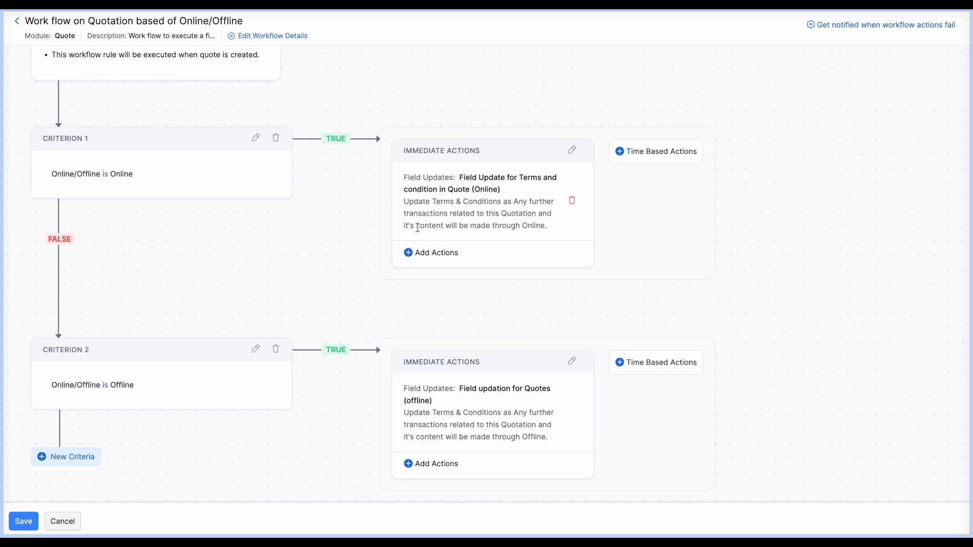
{"action": "scroll", "coordinate": [417, 227], "scroll_direction": "down", "scroll_amount": 2}
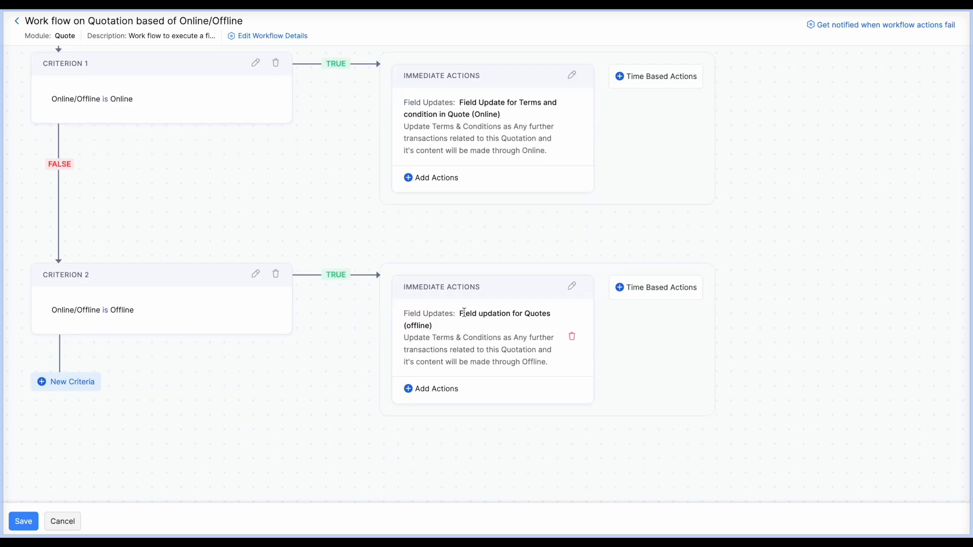
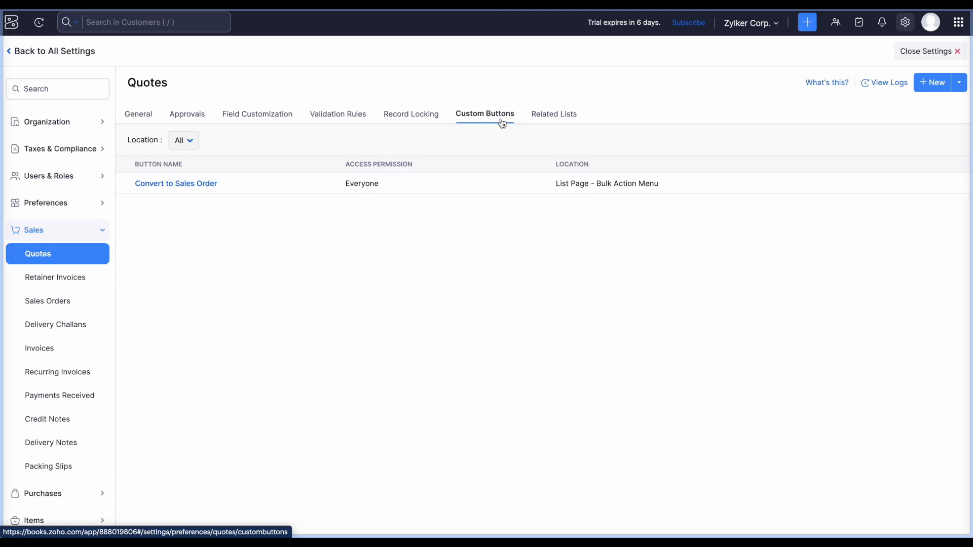
Step: Review the Deluge script of the Convert to Sales Order custom button for quotes and leave without saving
{"action": "left_click", "coordinate": [195, 185]}
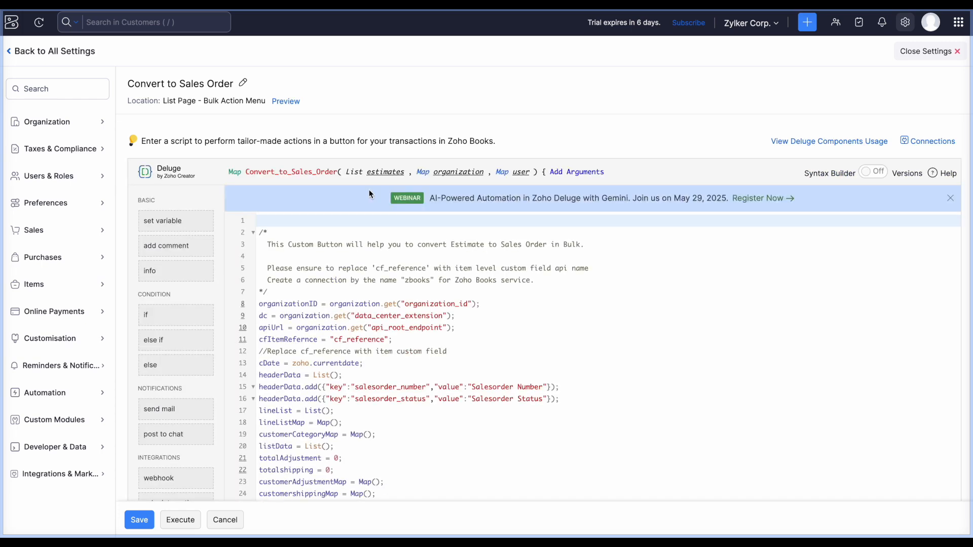
{"action": "scroll", "coordinate": [378, 337], "scroll_direction": "down", "scroll_amount": 6}
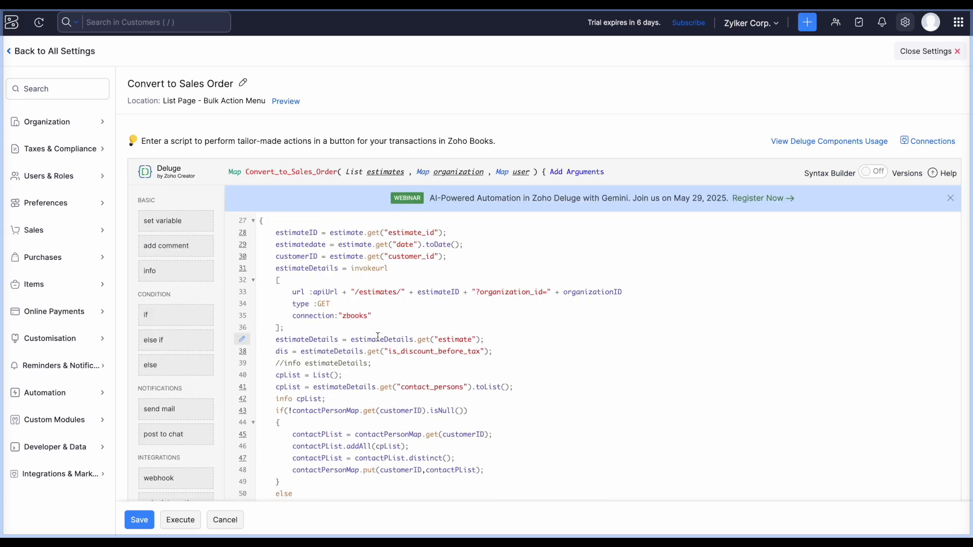
{"action": "scroll", "coordinate": [378, 337], "scroll_direction": "down", "scroll_amount": 14}
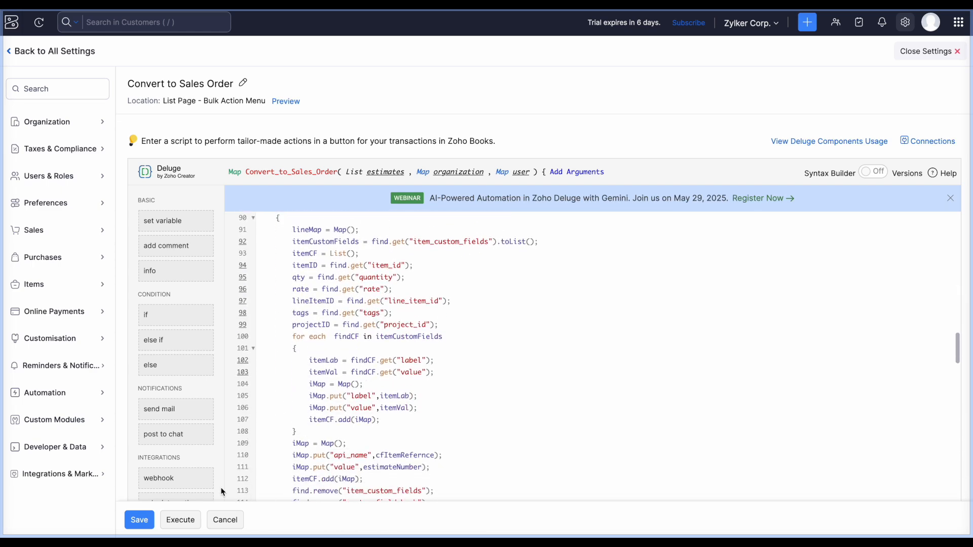
{"action": "left_click", "coordinate": [225, 519]}
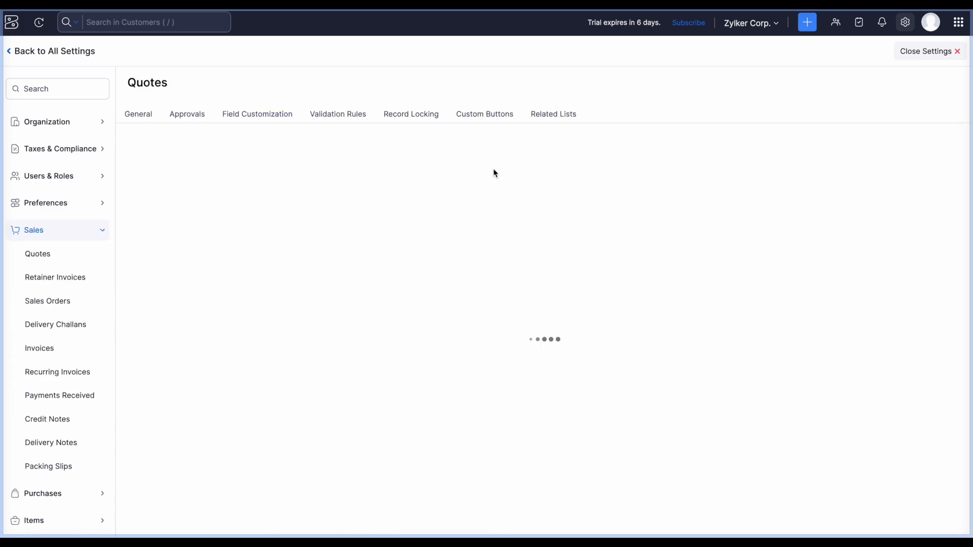
Step: Leave settings and run the Convert to Sales Order custom action on the two accepted BlueSky Industries quotes
{"action": "left_click", "coordinate": [932, 55]}
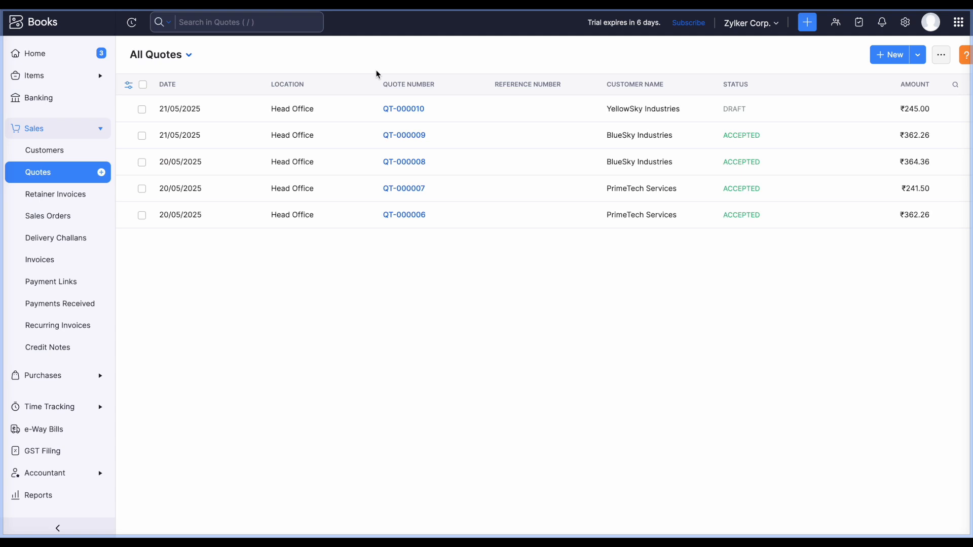
{"action": "left_click", "coordinate": [141, 135]}
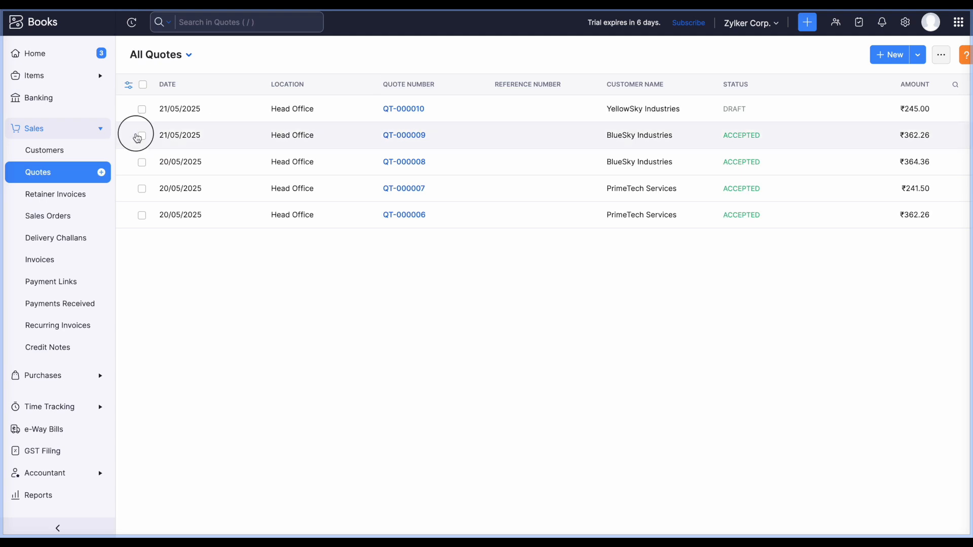
{"action": "left_click", "coordinate": [131, 161]}
{"action": "left_click", "coordinate": [305, 56]}
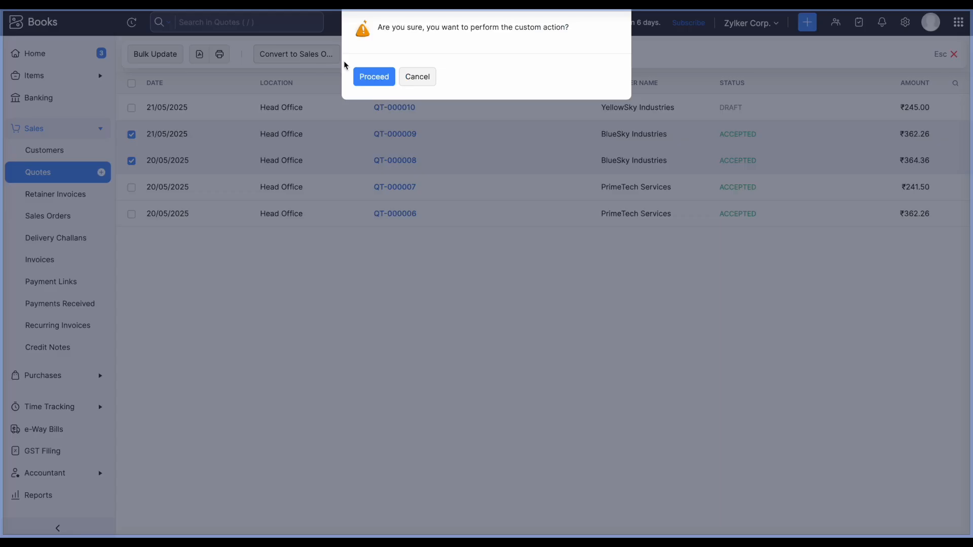
{"action": "left_click", "coordinate": [385, 81]}
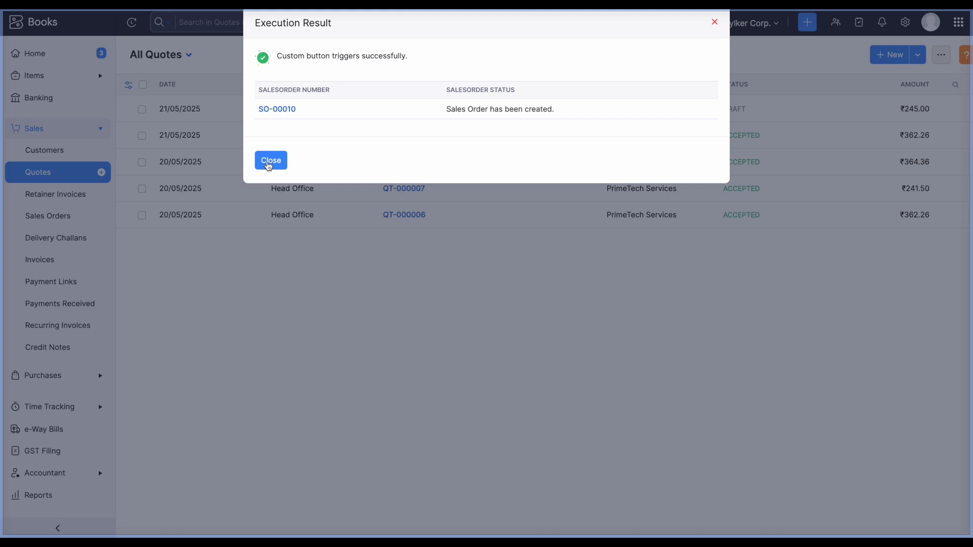
Step: Close the execution result and open the newly created BlueSky Industries sales order from the Sales Orders list
{"action": "left_click", "coordinate": [273, 107]}
{"action": "left_click", "coordinate": [272, 161]}
{"action": "left_click", "coordinate": [67, 225]}
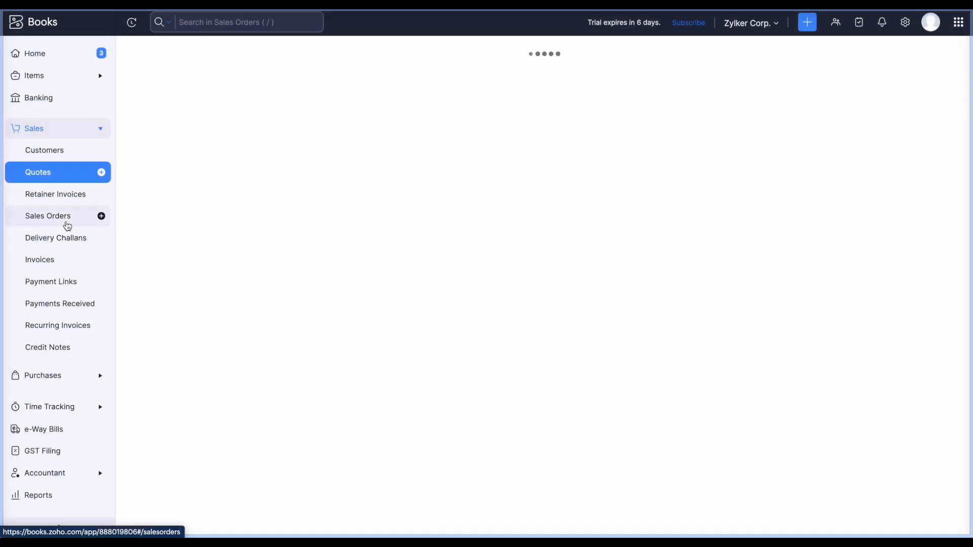
{"action": "left_click", "coordinate": [391, 188]}
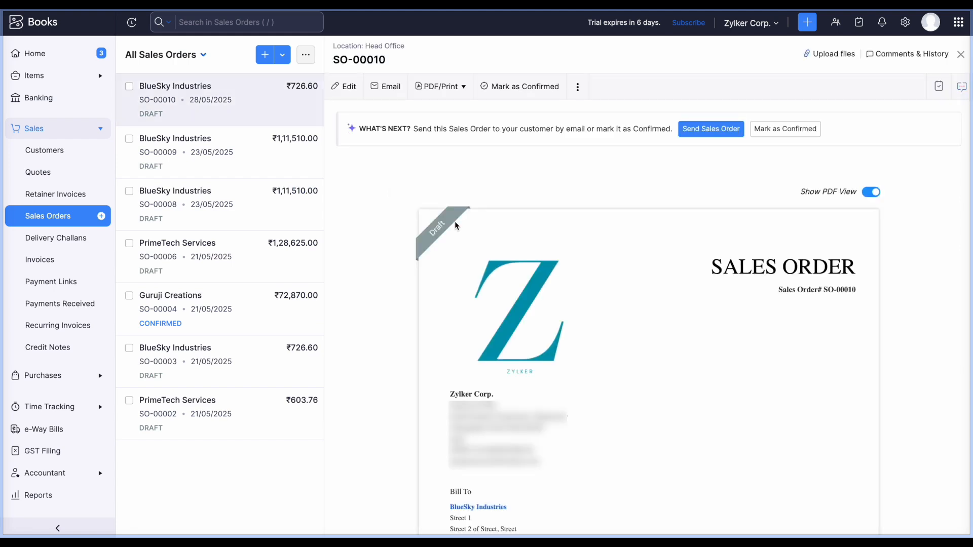
Step: Review the new BlueSky Industries sales order from its line items through its total, and return to the home dashboard
{"action": "scroll", "coordinate": [515, 262], "scroll_direction": "down", "scroll_amount": 8}
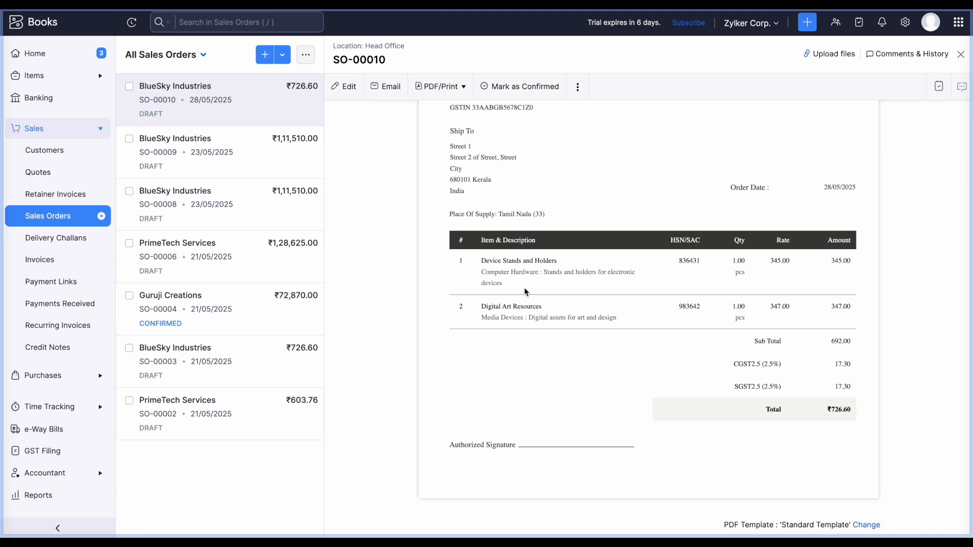
{"action": "scroll", "coordinate": [541, 258], "scroll_direction": "up", "scroll_amount": 10}
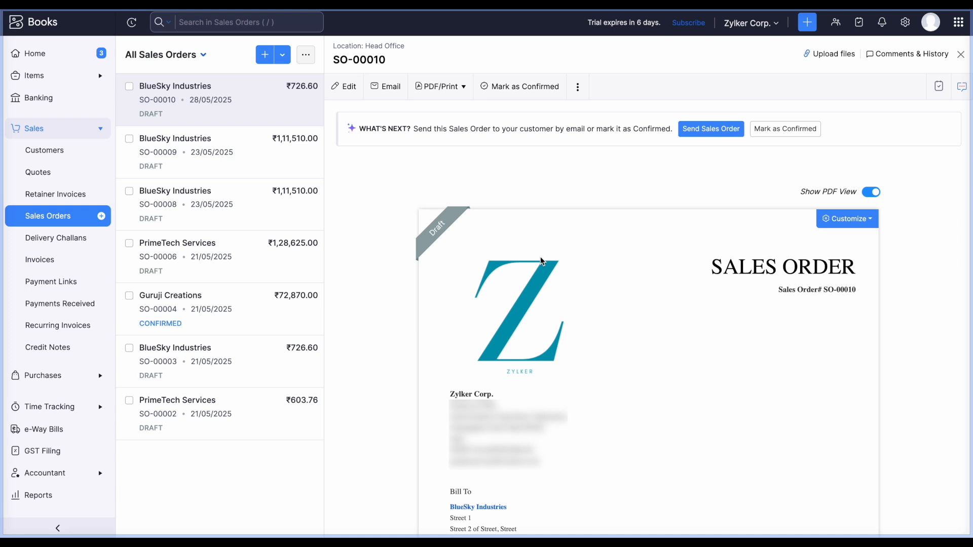
{"action": "left_click", "coordinate": [39, 56]}
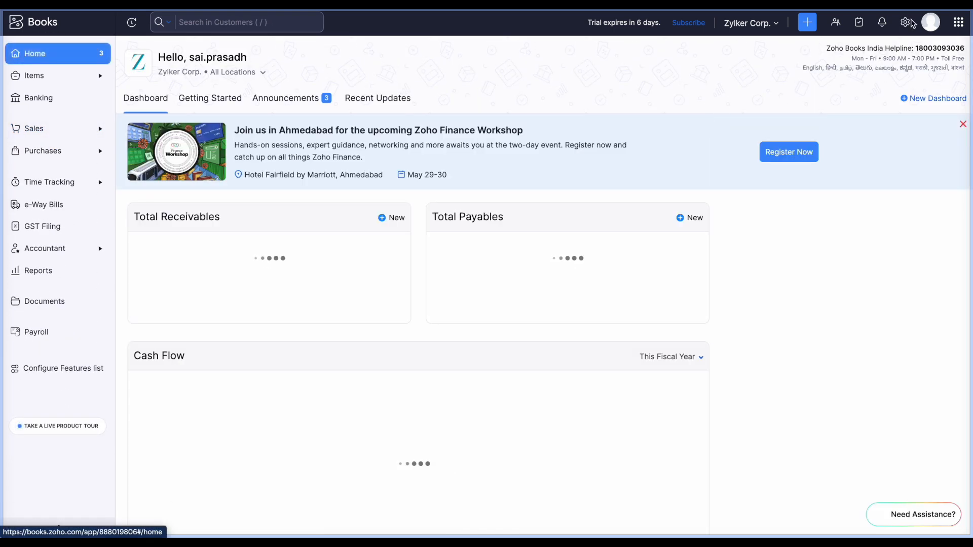
Step: View the list of custom functions among the automation workflow actions, and close the settings
{"action": "left_click", "coordinate": [905, 22]}
{"action": "scroll", "coordinate": [695, 298], "scroll_direction": "down", "scroll_amount": 2}
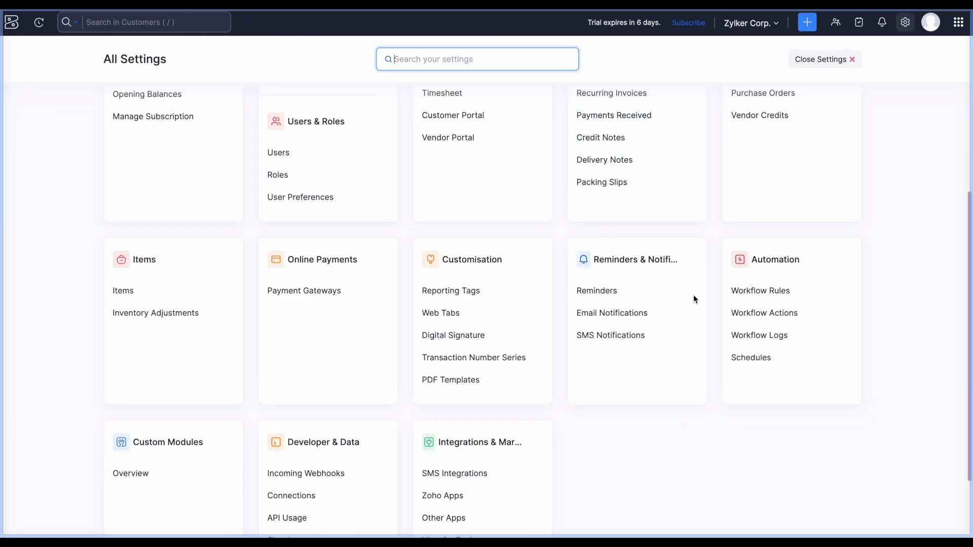
{"action": "left_click", "coordinate": [775, 310]}
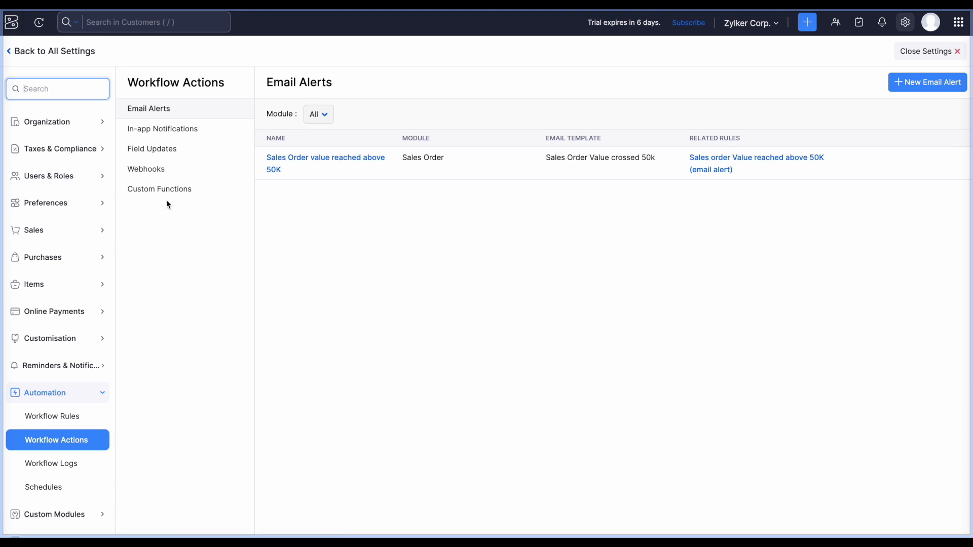
{"action": "left_click", "coordinate": [175, 191]}
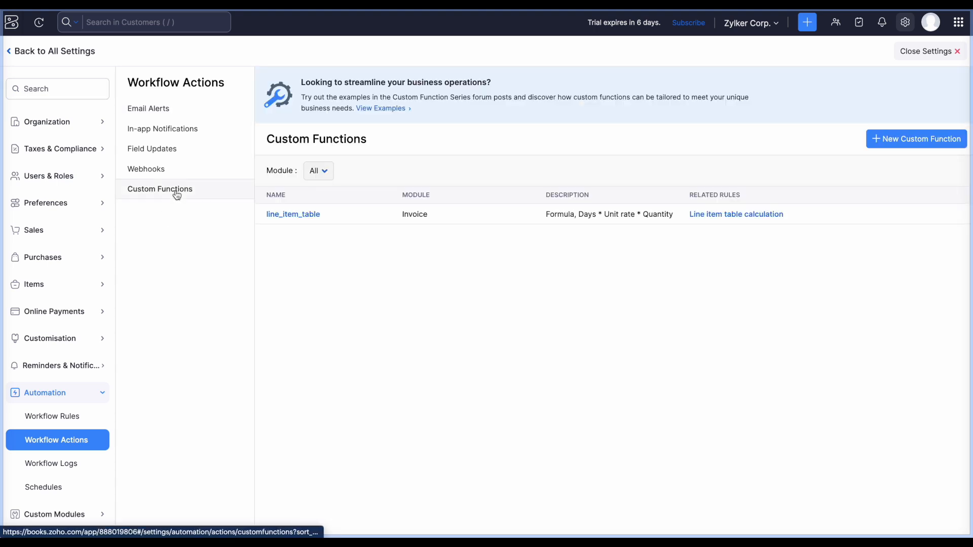
{"action": "left_click", "coordinate": [931, 51]}
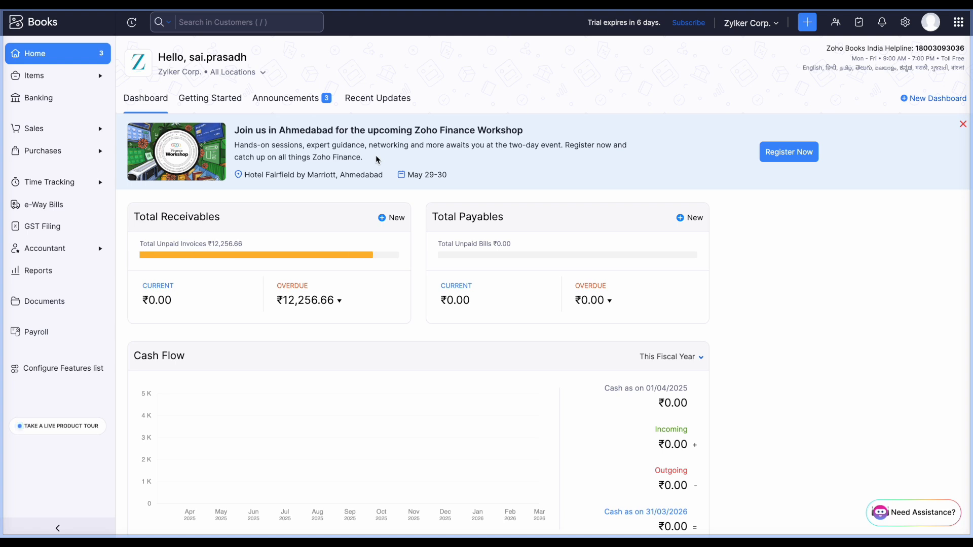
Step: Inspect the Days, Unit Rate and Quantity columns in a new invoice's item table, and discard the invoice
{"action": "left_click", "coordinate": [47, 132]}
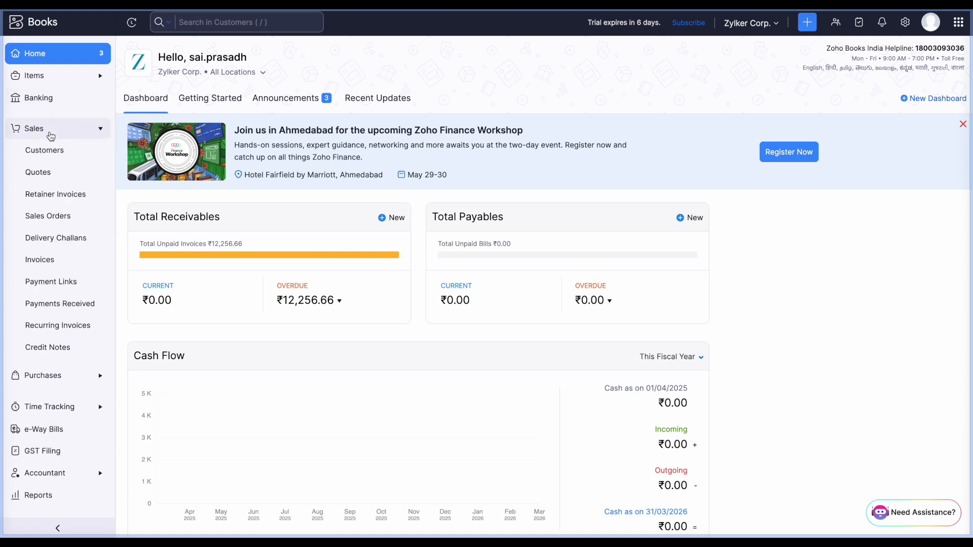
{"action": "left_click", "coordinate": [47, 260]}
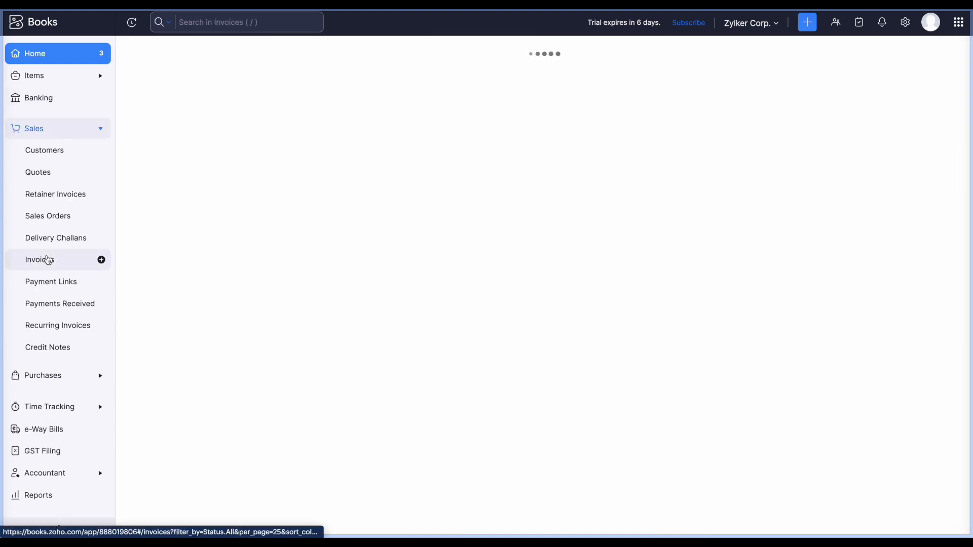
{"action": "left_click", "coordinate": [103, 261]}
{"action": "scroll", "coordinate": [434, 324], "scroll_direction": "down", "scroll_amount": 1}
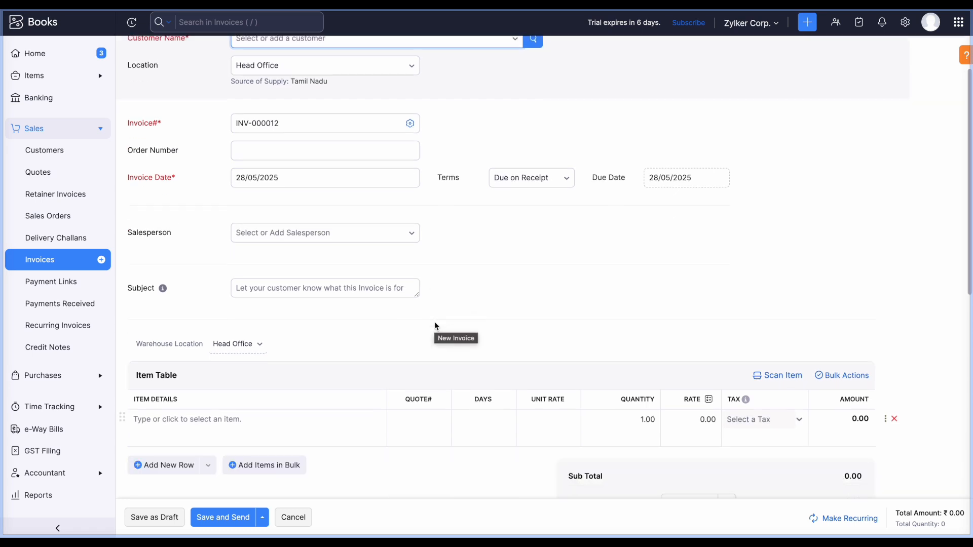
{"action": "scroll", "coordinate": [537, 263], "scroll_direction": "down", "scroll_amount": 2}
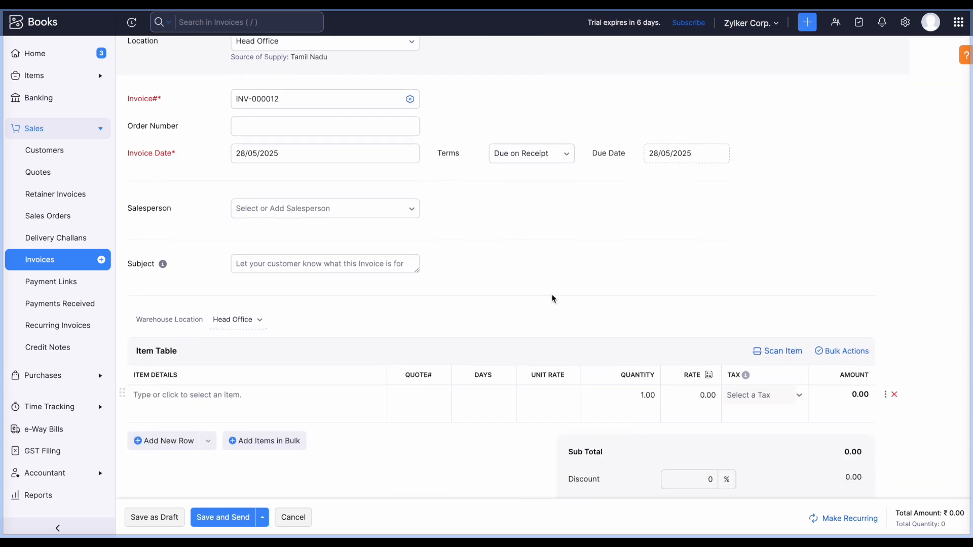
{"action": "left_click", "coordinate": [546, 341]}
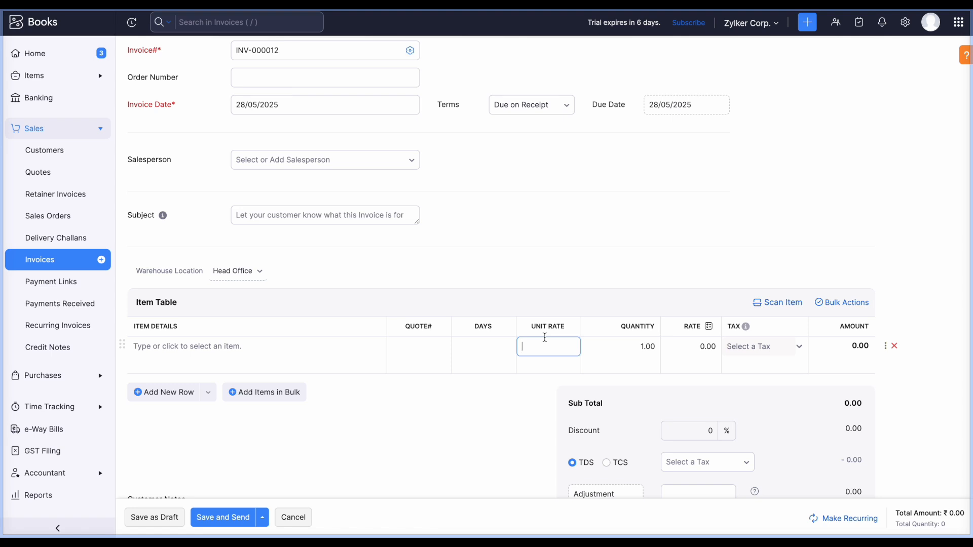
{"action": "left_click", "coordinate": [293, 518]}
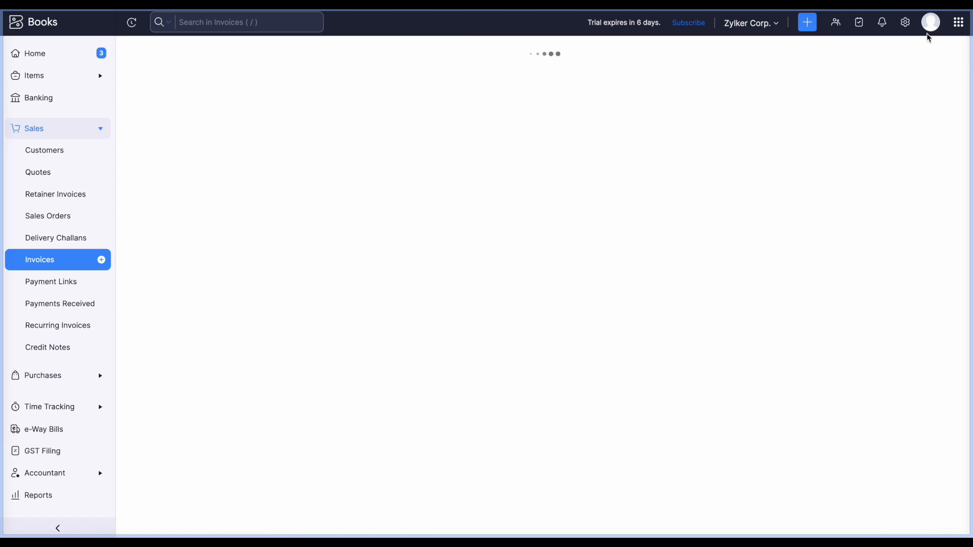
Step: Review the Deluge script of the line_item_table custom function in the workflow actions and leave without saving
{"action": "left_click", "coordinate": [907, 24]}
{"action": "scroll", "coordinate": [382, 388], "scroll_direction": "down", "scroll_amount": 4}
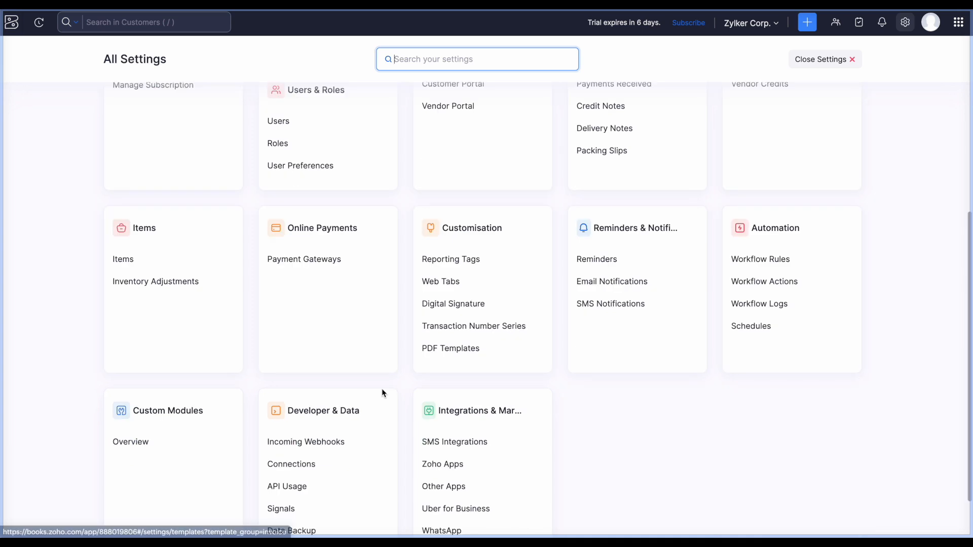
{"action": "scroll", "coordinate": [382, 388], "scroll_direction": "down", "scroll_amount": 1}
{"action": "left_click", "coordinate": [775, 235]}
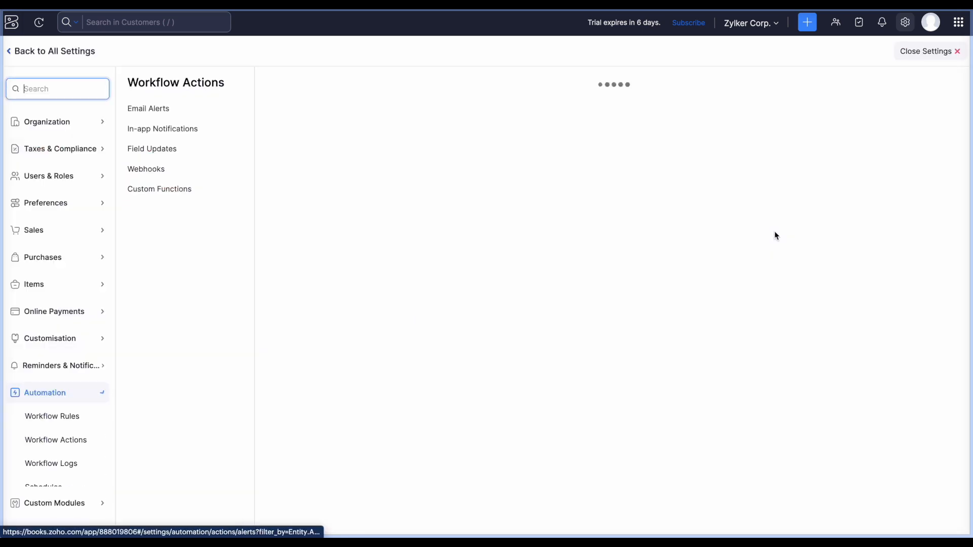
{"action": "left_click", "coordinate": [155, 188]}
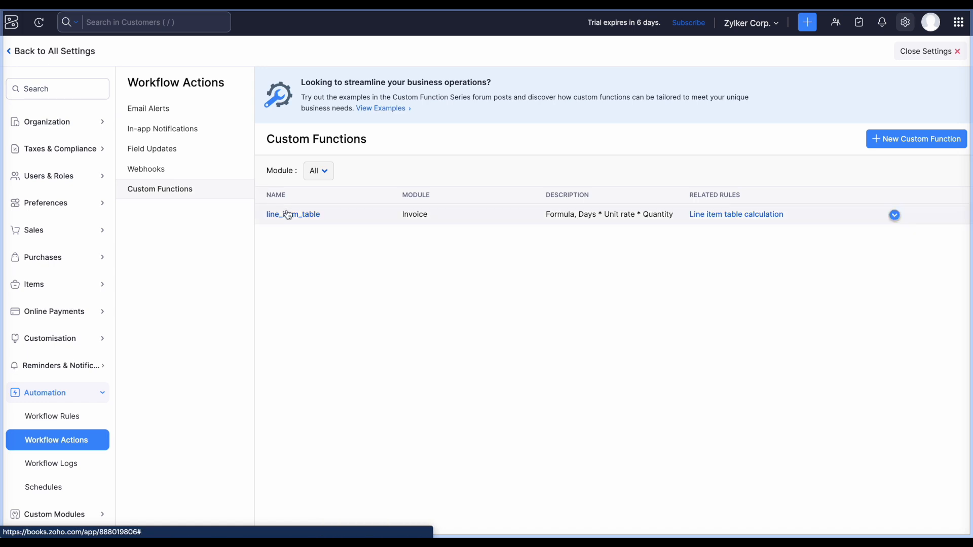
{"action": "left_click", "coordinate": [311, 214]}
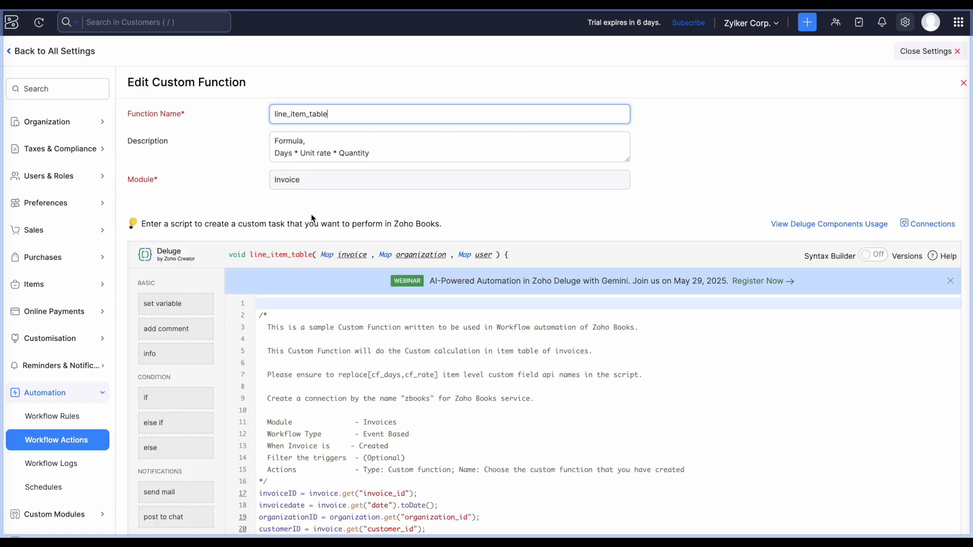
{"action": "scroll", "coordinate": [474, 430], "scroll_direction": "down", "scroll_amount": 5}
{"action": "scroll", "coordinate": [474, 429], "scroll_direction": "down", "scroll_amount": 8}
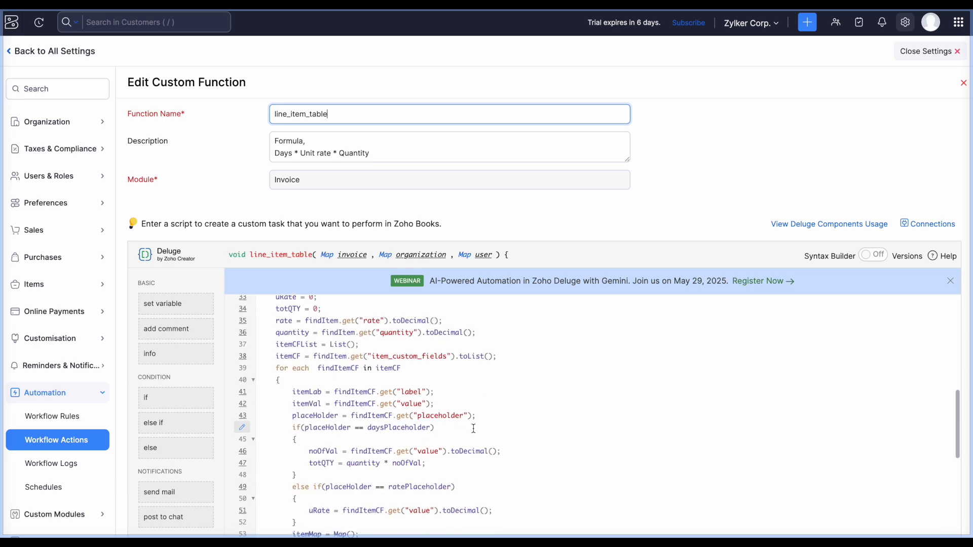
{"action": "scroll", "coordinate": [644, 217], "scroll_direction": "down", "scroll_amount": 3}
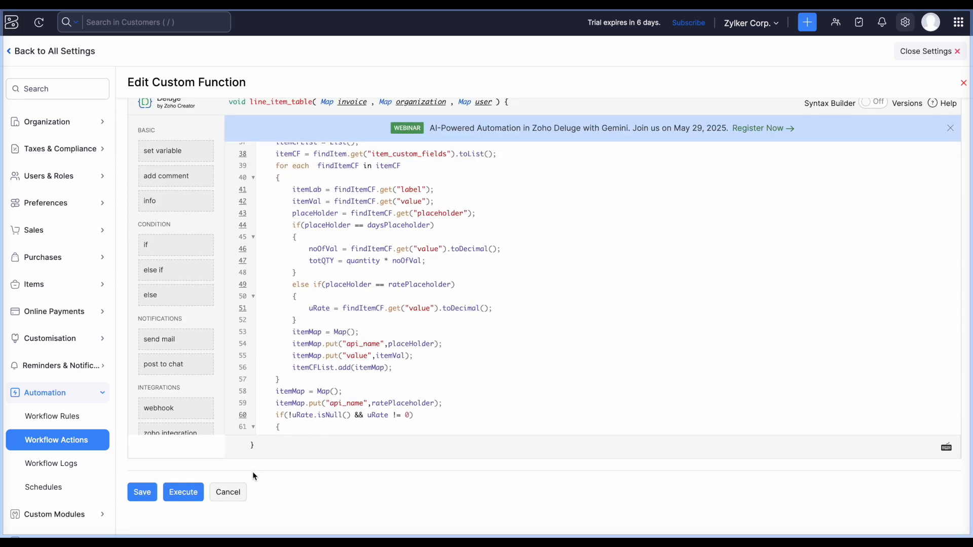
{"action": "left_click", "coordinate": [227, 491]}
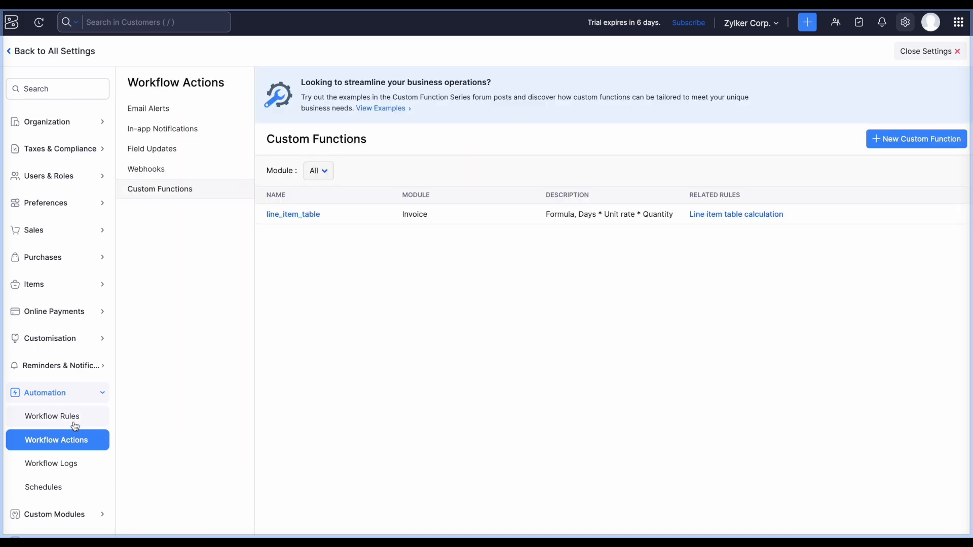
Step: Review the execution condition and immediate action of the Line item table calculation workflow rule, and leave settings without saving
{"action": "left_click", "coordinate": [75, 424]}
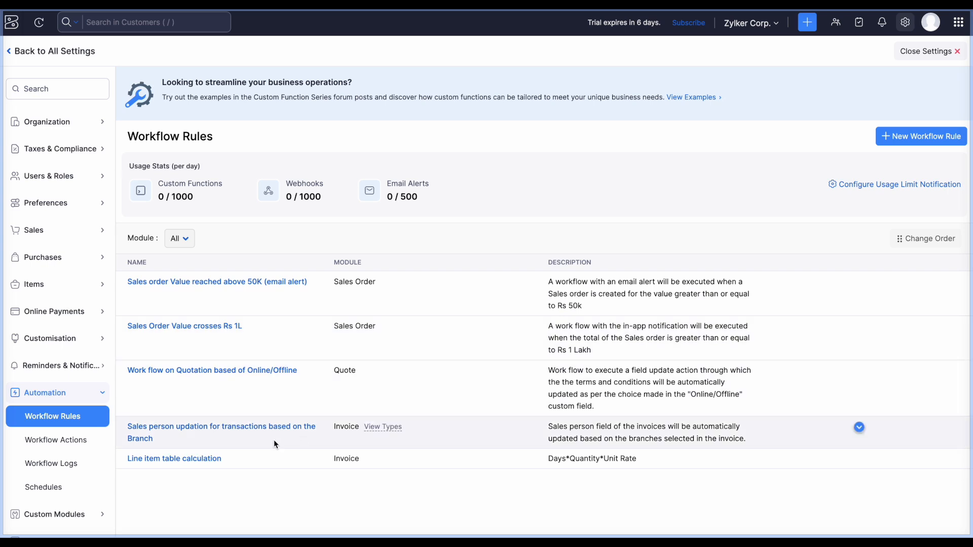
{"action": "left_click", "coordinate": [191, 460]}
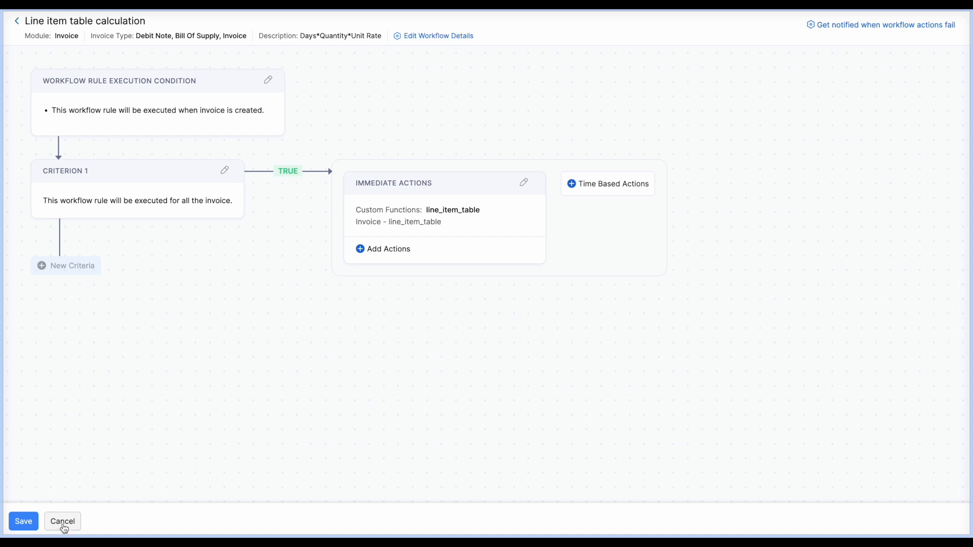
{"action": "left_click", "coordinate": [63, 522]}
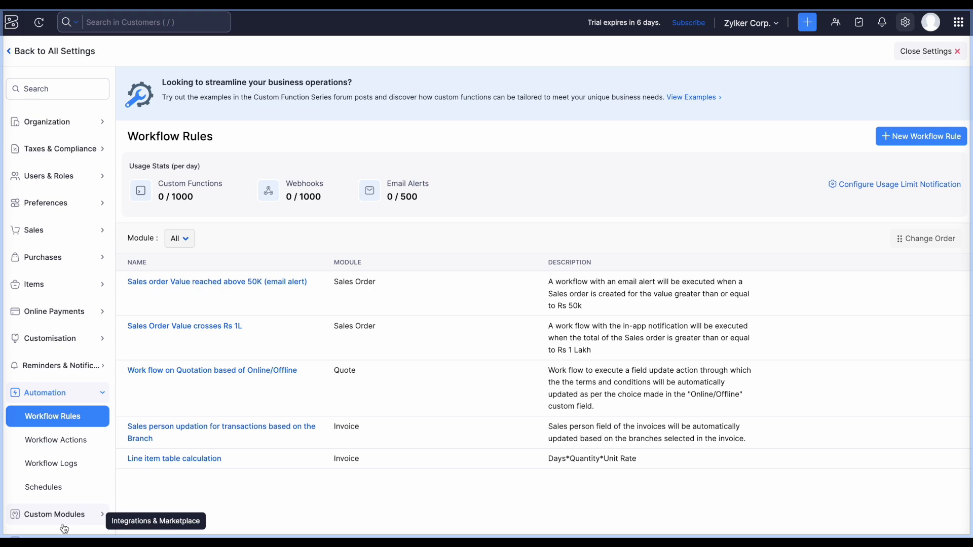
{"action": "left_click", "coordinate": [918, 59]}
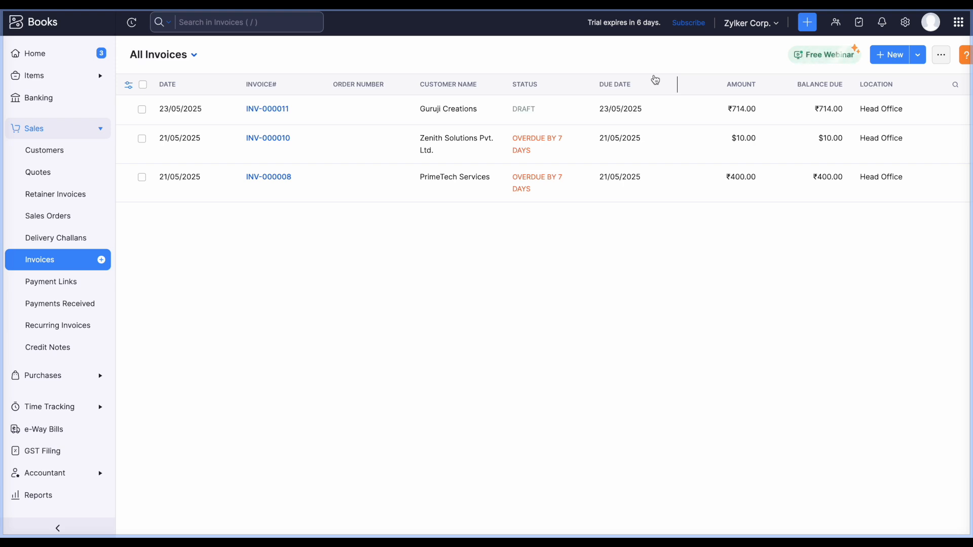
Step: Open the customer statement of BlueSky Industries
{"action": "left_click", "coordinate": [53, 155]}
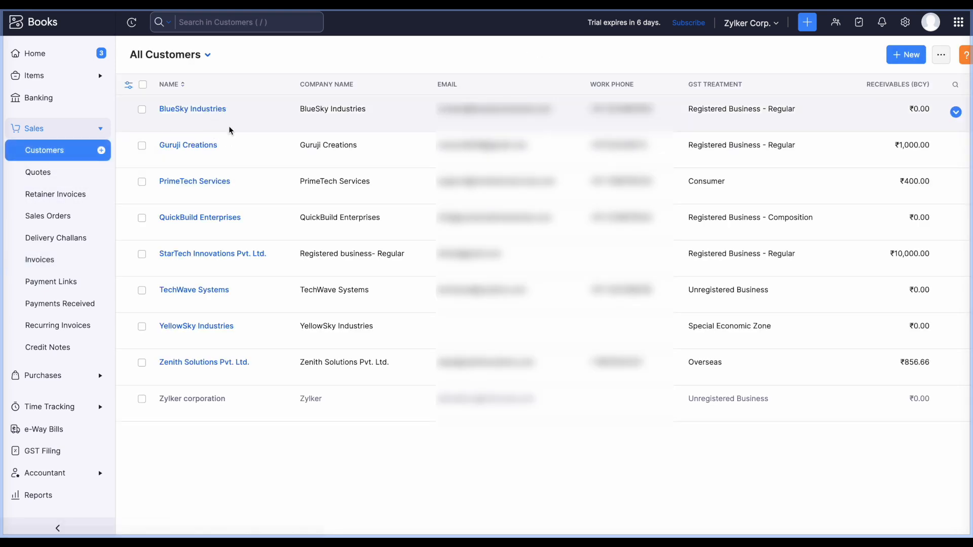
{"action": "left_click", "coordinate": [229, 126]}
{"action": "left_click", "coordinate": [569, 90]}
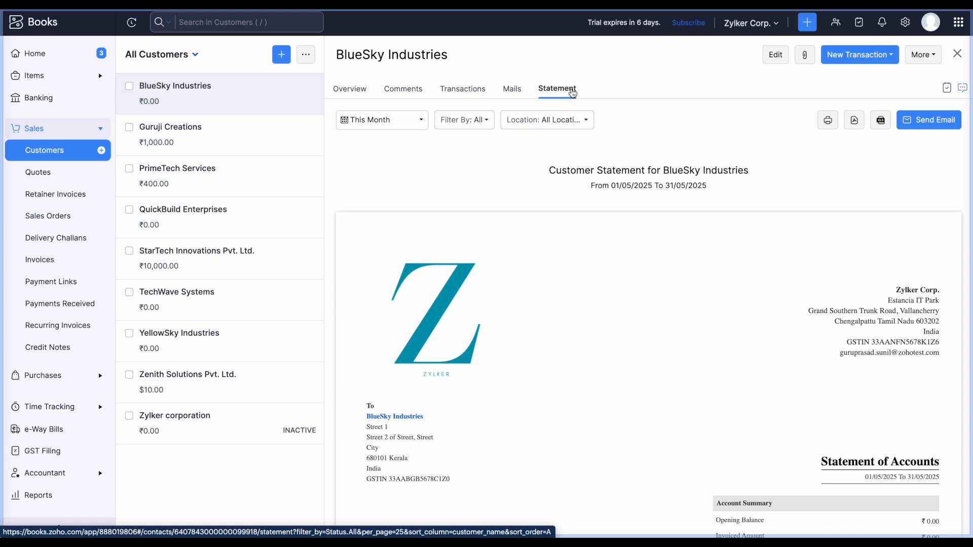
Step: Review the timing and Deluge script of the Sending unpaid invoices schedule, and leave settings without saving
{"action": "left_click", "coordinate": [905, 22]}
{"action": "scroll", "coordinate": [528, 298], "scroll_direction": "down", "scroll_amount": 4}
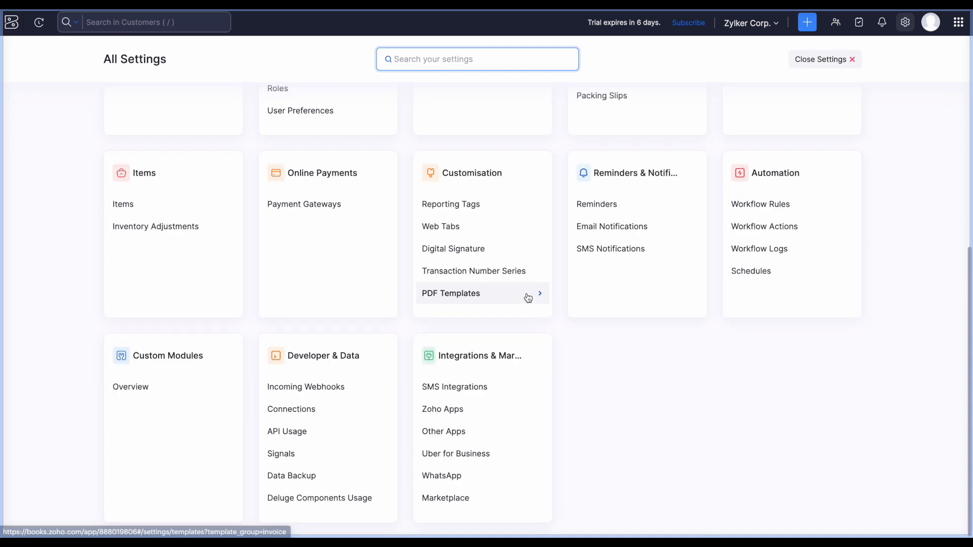
{"action": "left_click", "coordinate": [763, 276]}
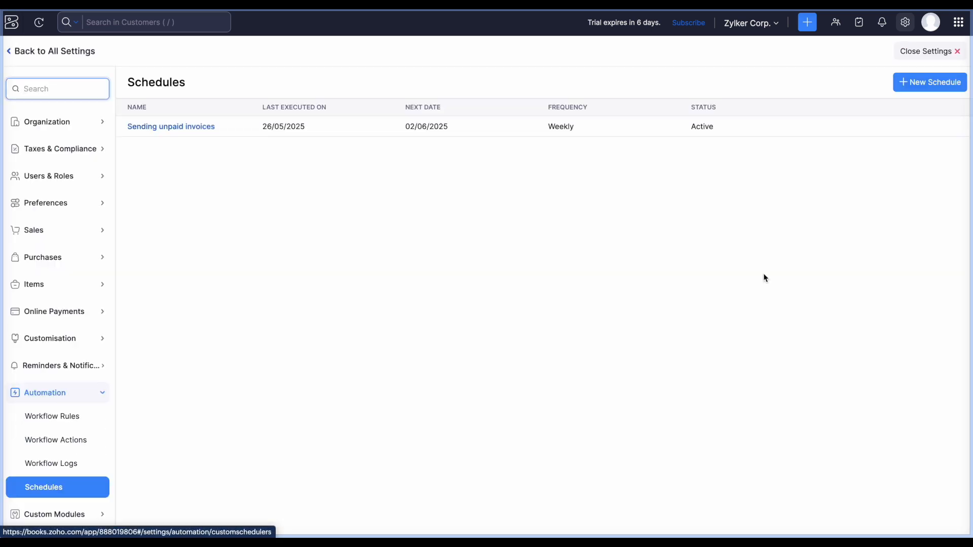
{"action": "left_click", "coordinate": [155, 127]}
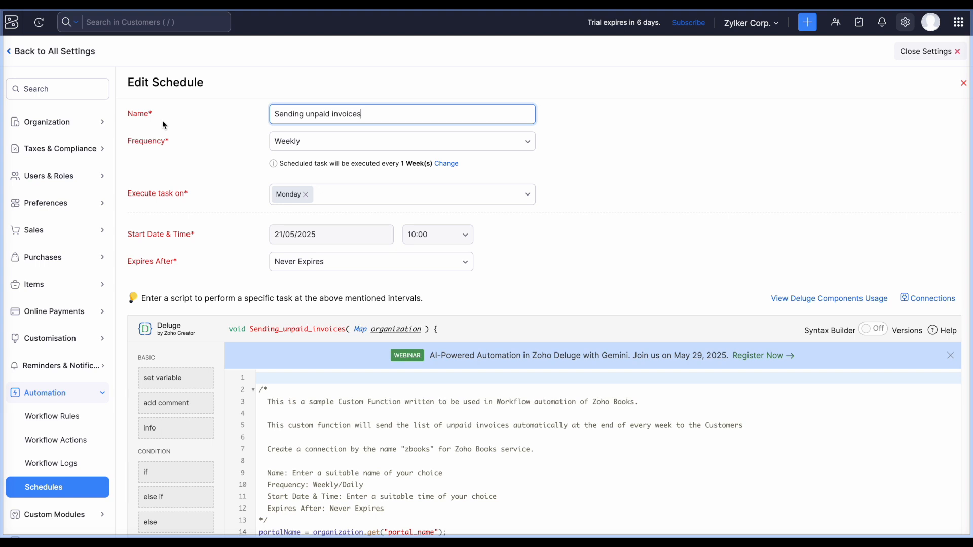
{"action": "scroll", "coordinate": [556, 154], "scroll_direction": "down", "scroll_amount": 1}
{"action": "scroll", "coordinate": [558, 159], "scroll_direction": "down", "scroll_amount": 10}
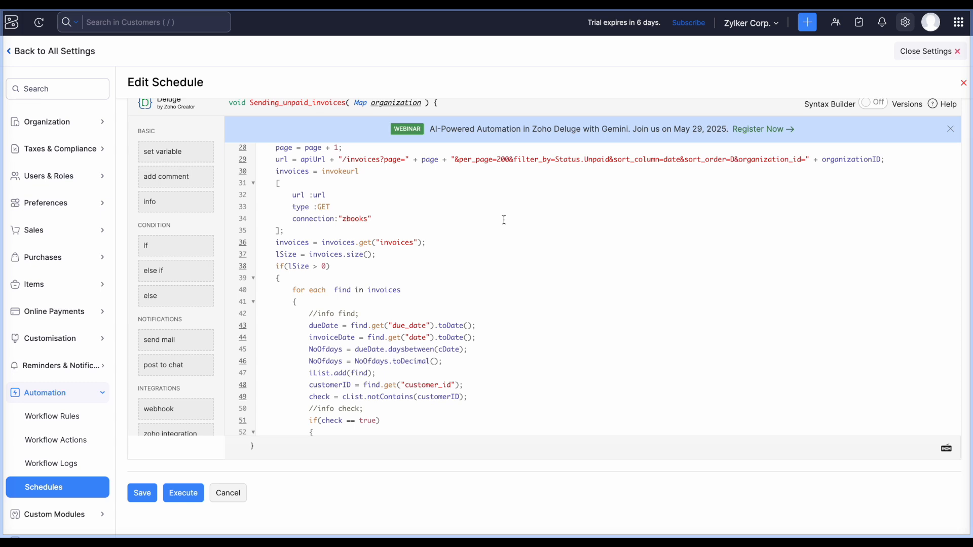
{"action": "left_click", "coordinate": [242, 499]}
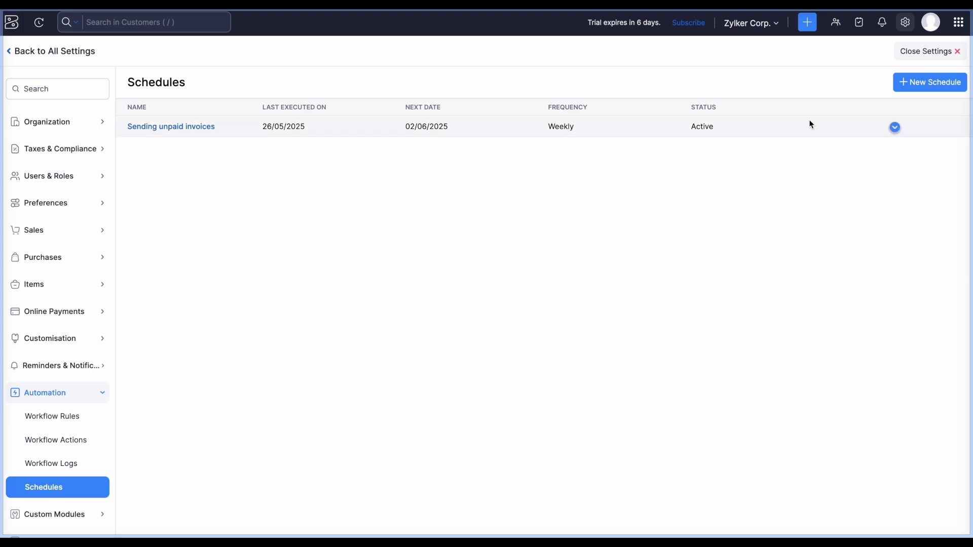
{"action": "left_click", "coordinate": [909, 52]}
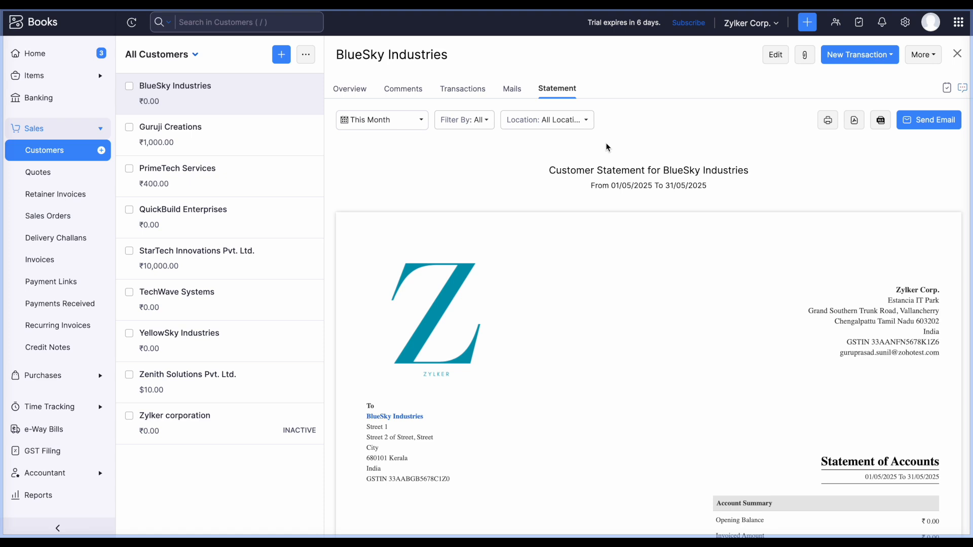
Step: Open the confirmed sales order of Guruji Creations and look through its additional actions
{"action": "left_click", "coordinate": [67, 217]}
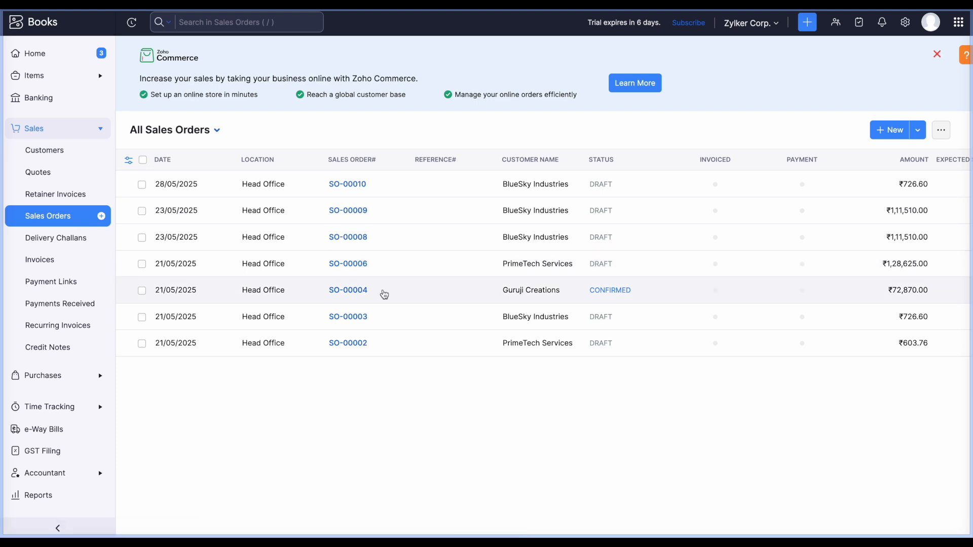
{"action": "left_click", "coordinate": [384, 294]}
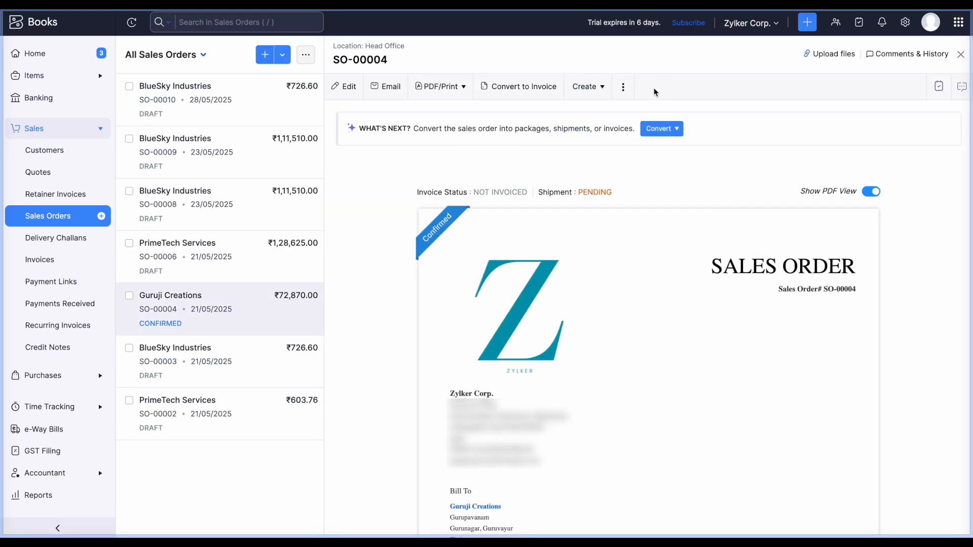
{"action": "left_click", "coordinate": [631, 91]}
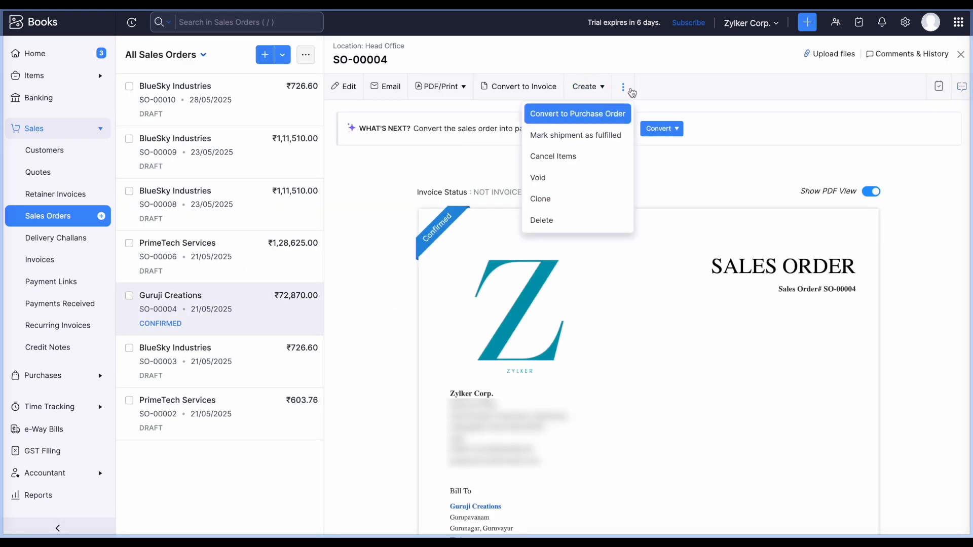
{"action": "left_click", "coordinate": [403, 191]}
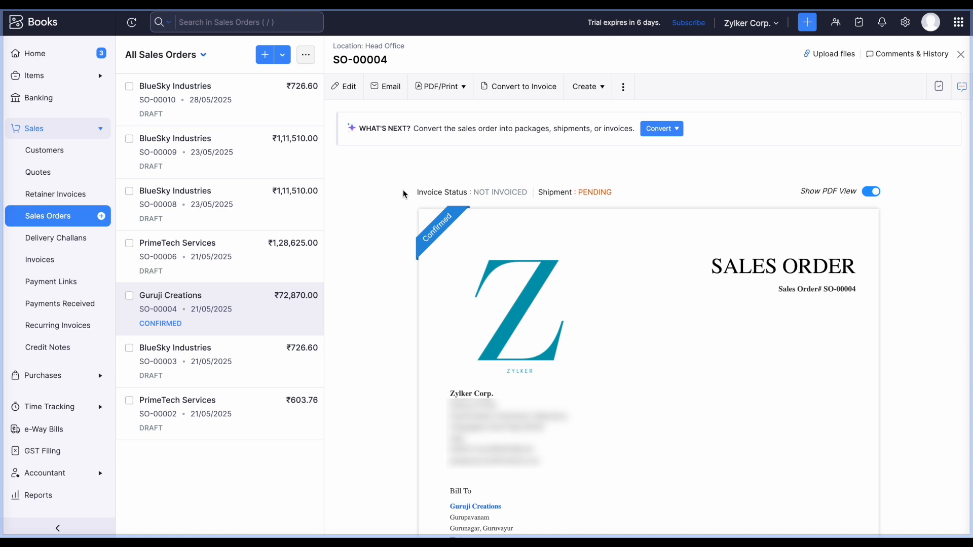
Step: Review the Deluge script of the Associated PO related list for sales orders, and leave settings without saving
{"action": "left_click", "coordinate": [905, 22]}
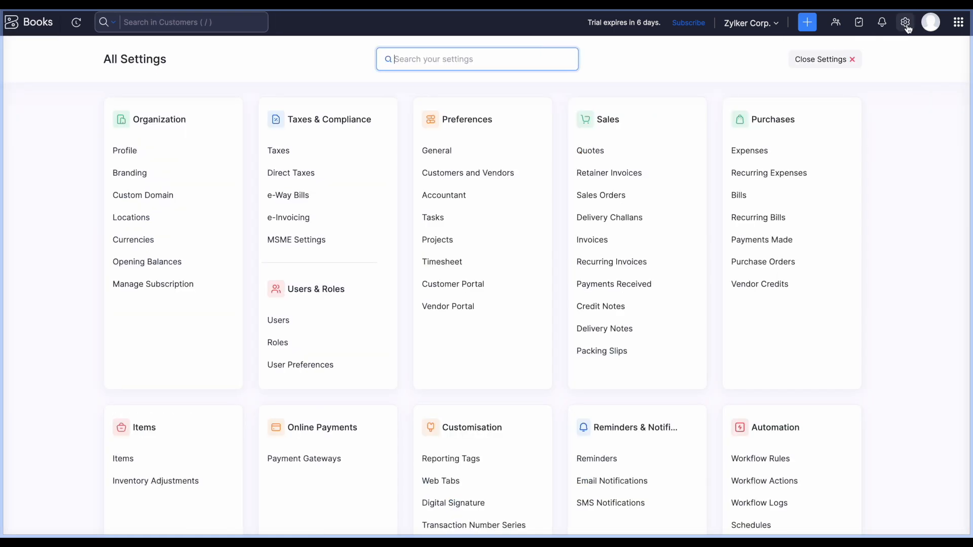
{"action": "left_click", "coordinate": [667, 195]}
{"action": "left_click", "coordinate": [540, 120]}
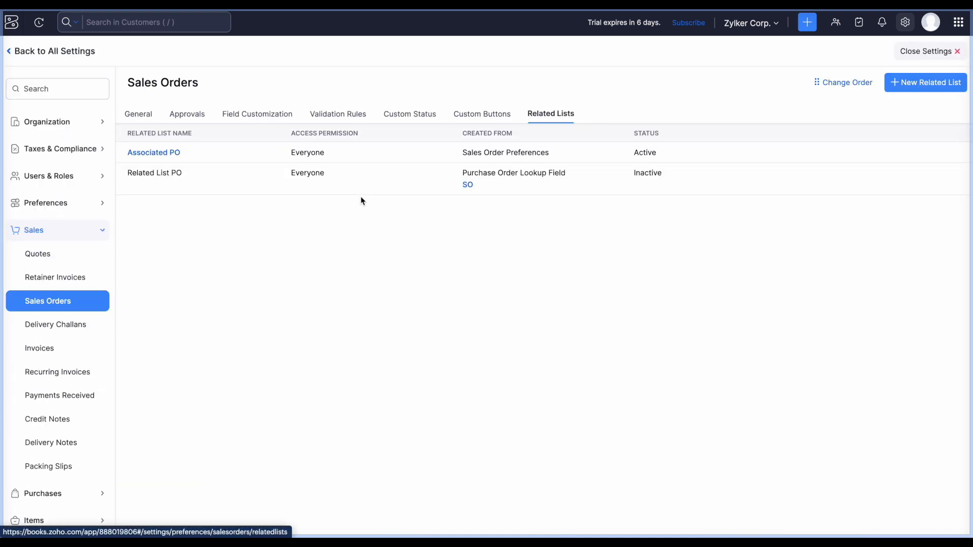
{"action": "left_click", "coordinate": [158, 157]}
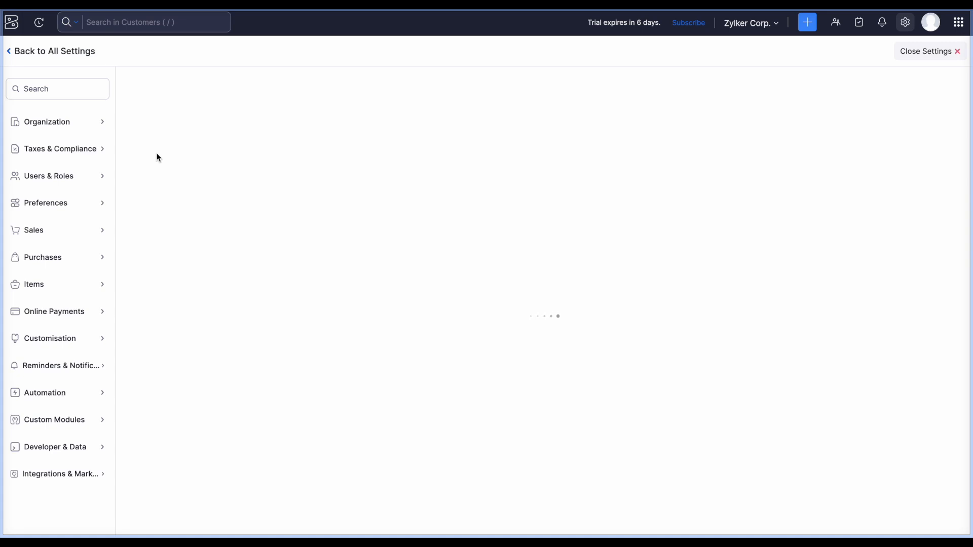
{"action": "scroll", "coordinate": [634, 207], "scroll_direction": "down", "scroll_amount": 2}
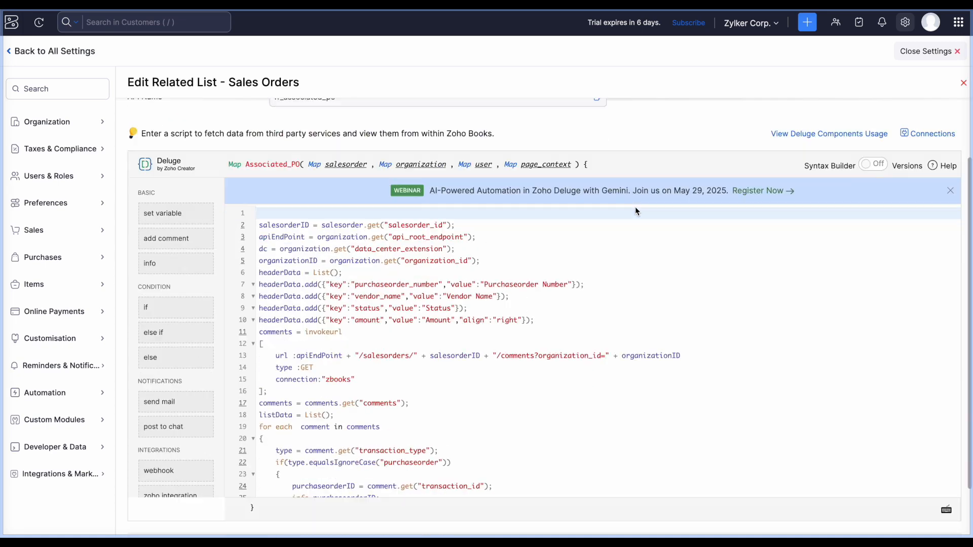
{"action": "scroll", "coordinate": [634, 207], "scroll_direction": "down", "scroll_amount": 6}
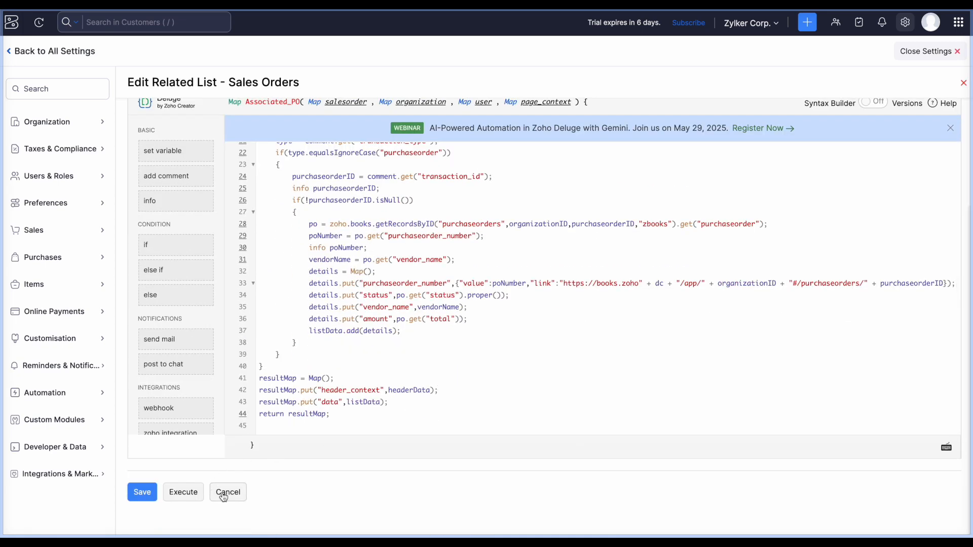
{"action": "left_click", "coordinate": [223, 498]}
{"action": "left_click", "coordinate": [912, 56]}
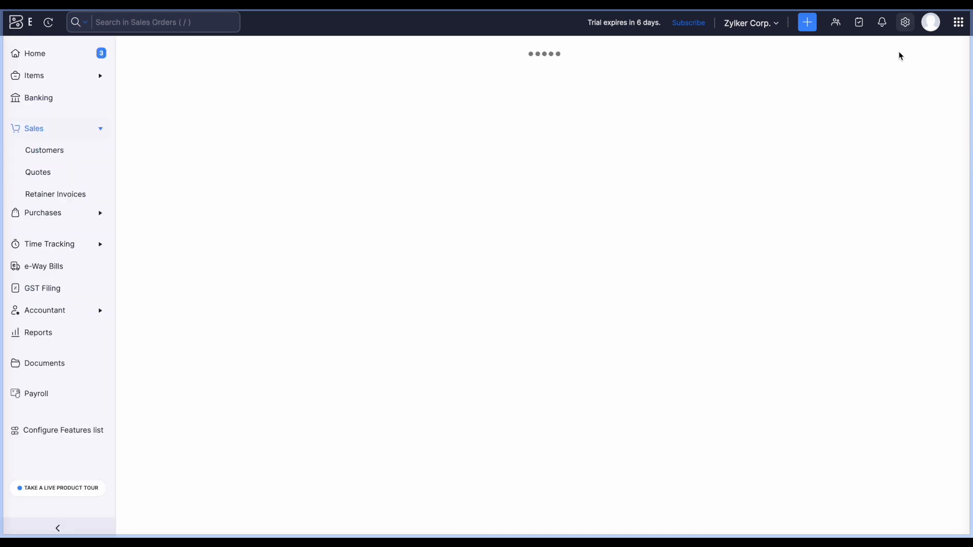
Step: Expand the related lists of the Guruji Creations sales order and examine its associated purchase orders
{"action": "scroll", "coordinate": [499, 263], "scroll_direction": "down", "scroll_amount": 10}
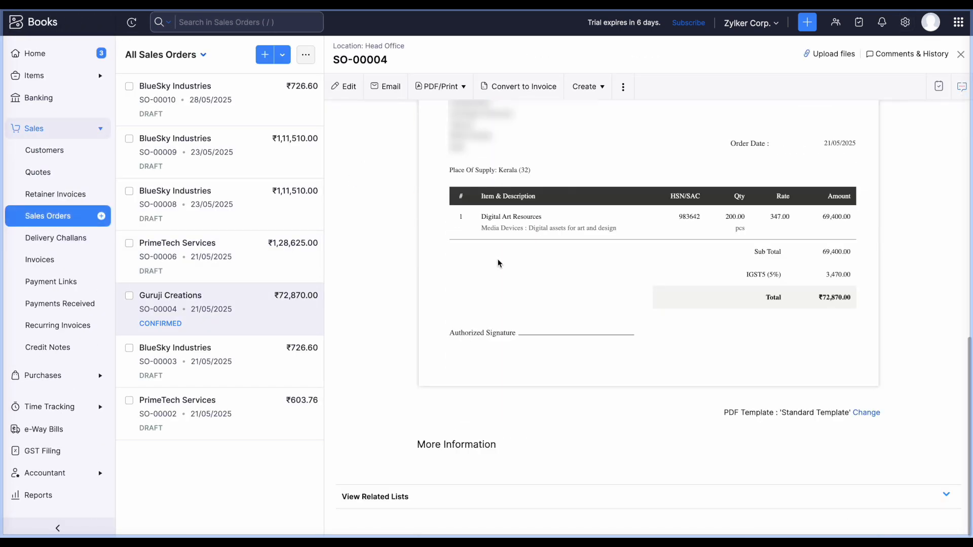
{"action": "left_click", "coordinate": [368, 506]}
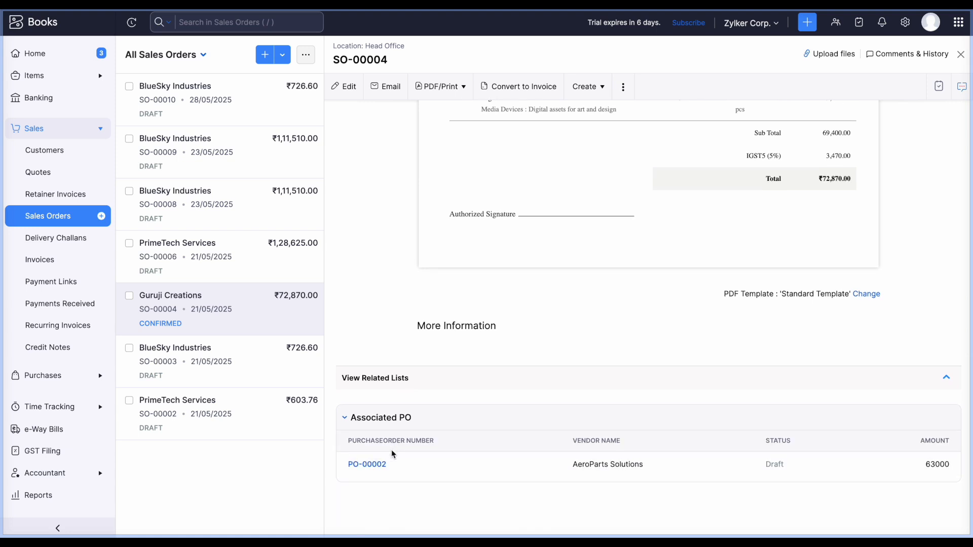
{"action": "left_click", "coordinate": [351, 443]}
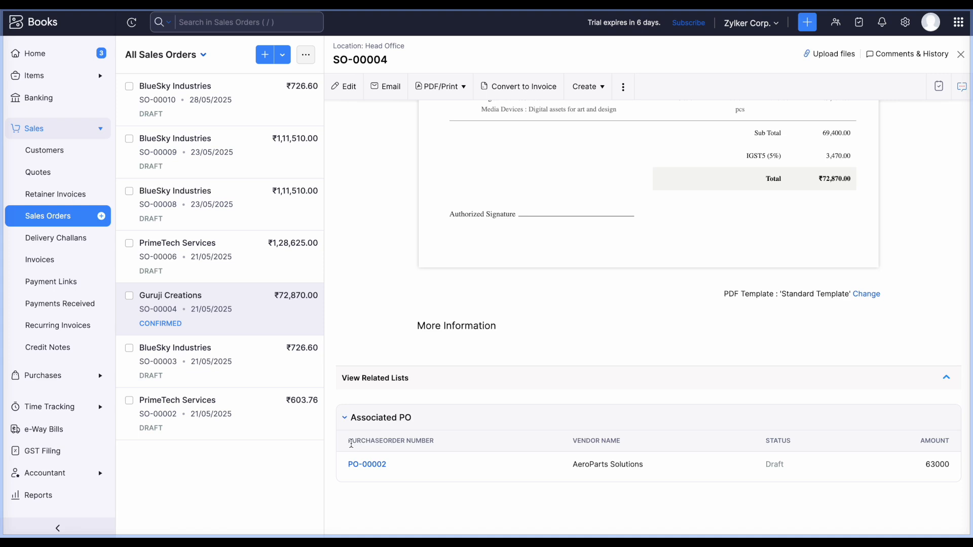
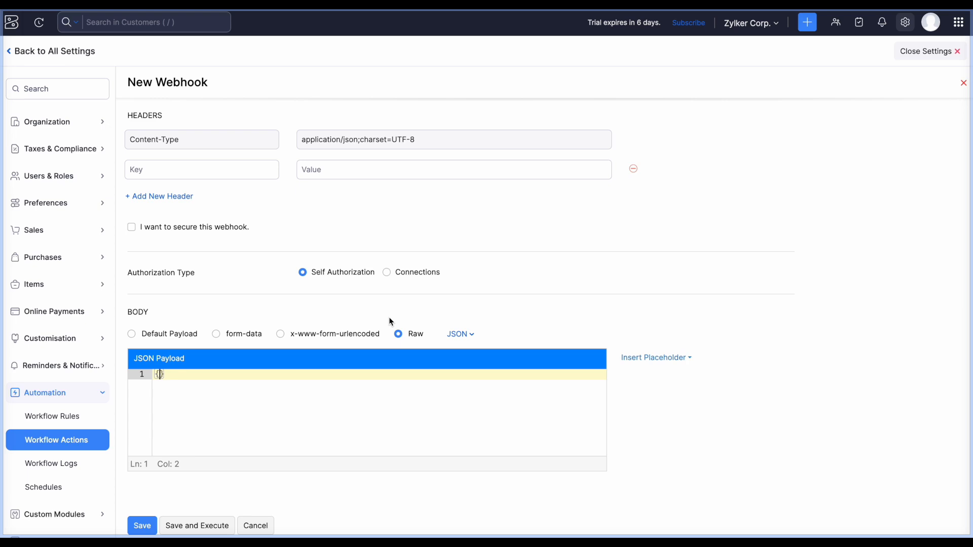
Step: Leave the new webhook unsaved, open a new incoming webhook form and review its fields and sample Deluge function
{"action": "left_click", "coordinate": [924, 51]}
{"action": "left_click", "coordinate": [904, 25]}
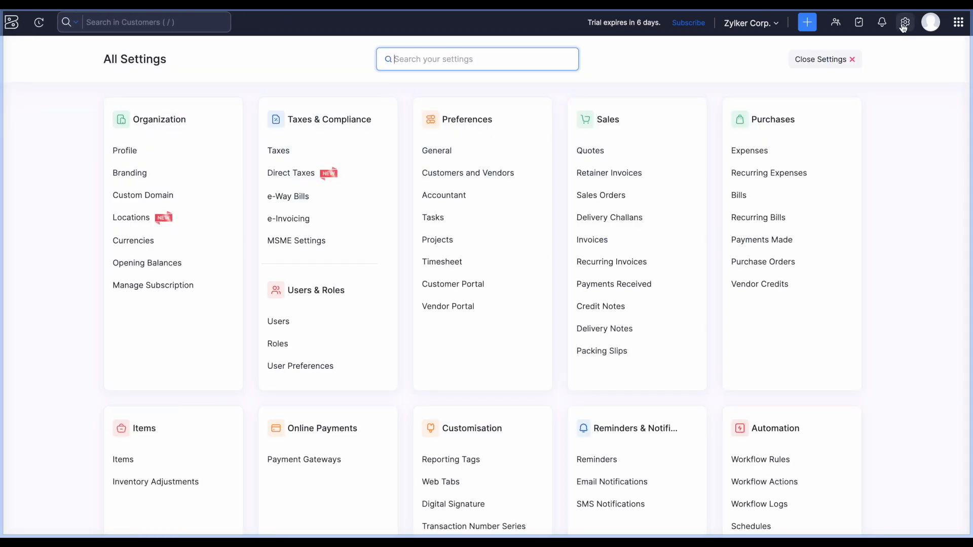
{"action": "scroll", "coordinate": [543, 375], "scroll_direction": "down", "scroll_amount": 3}
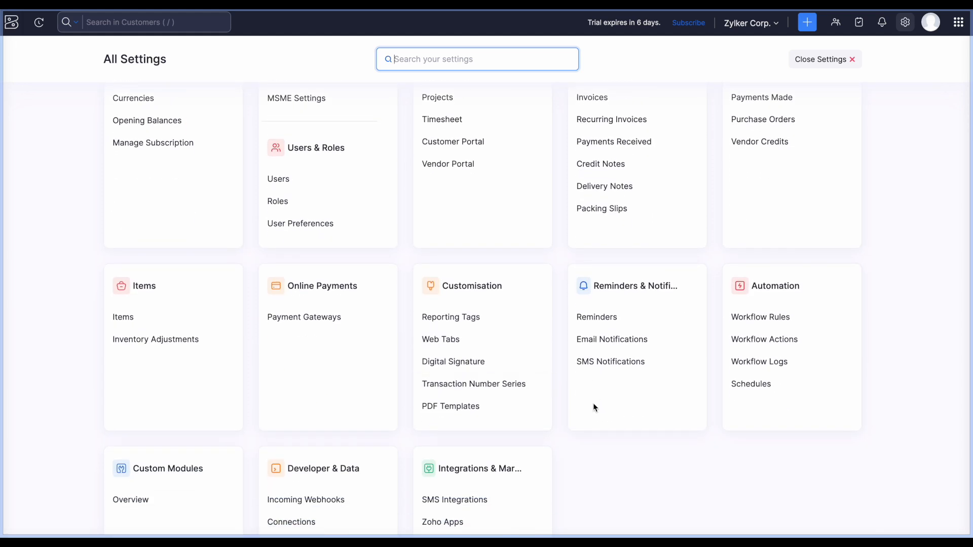
{"action": "scroll", "coordinate": [593, 406], "scroll_direction": "down", "scroll_amount": 3}
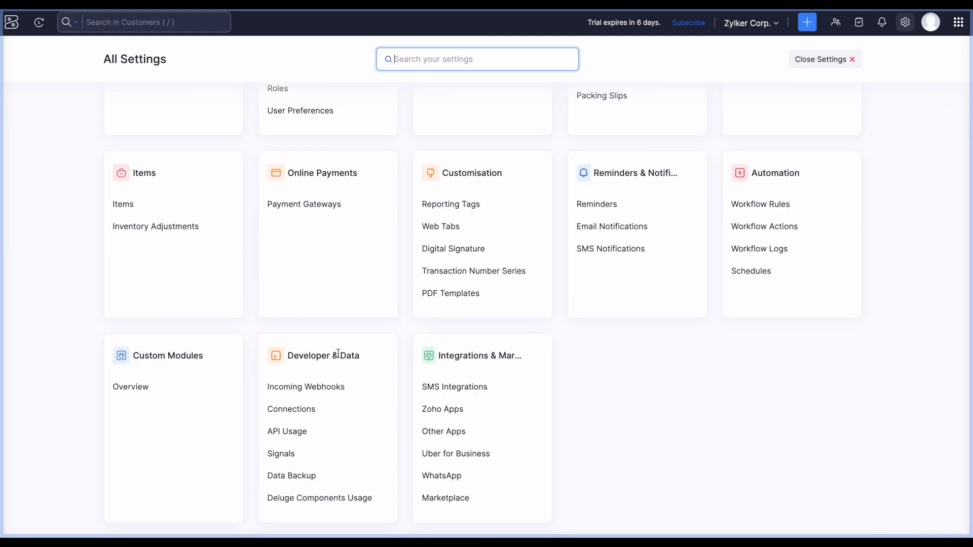
{"action": "left_click", "coordinate": [312, 388]}
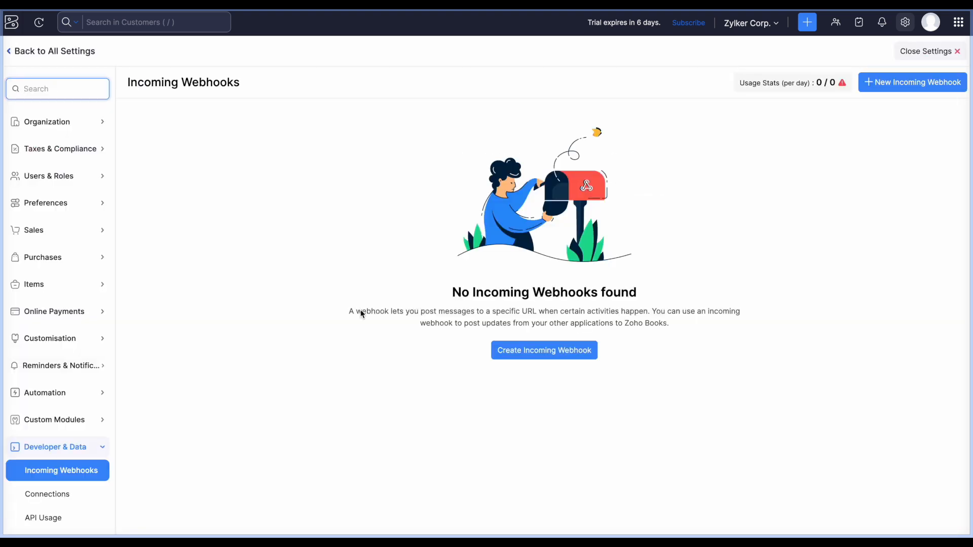
{"action": "left_click", "coordinate": [896, 88]}
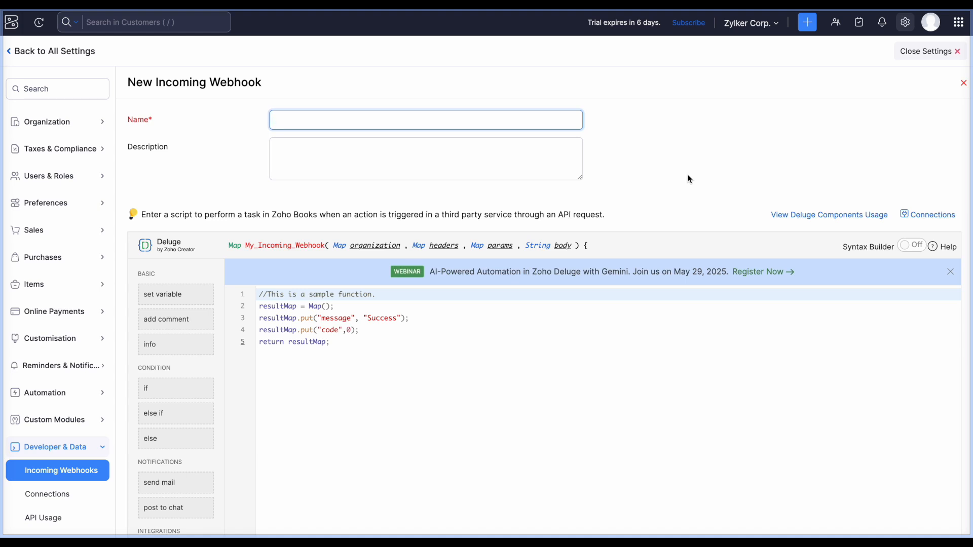
{"action": "left_click", "coordinate": [331, 365]}
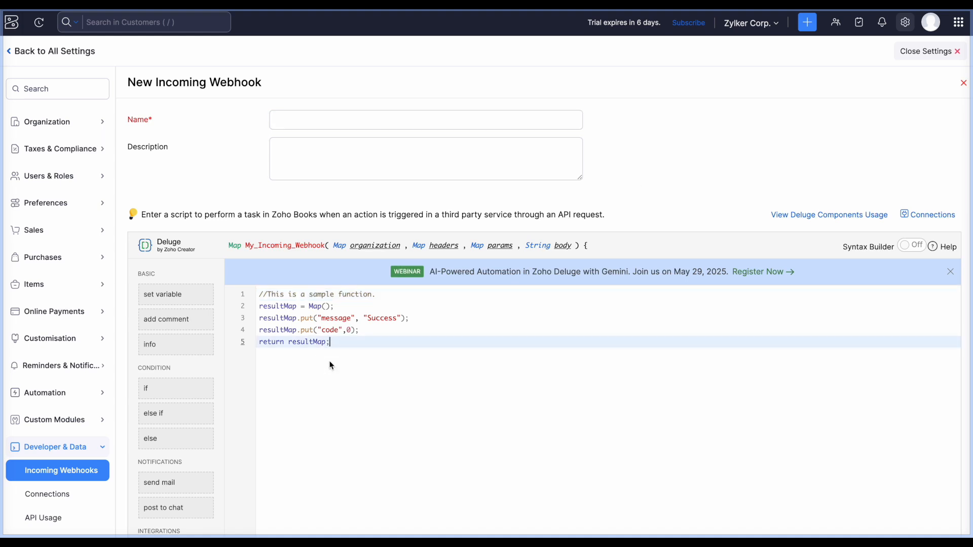
{"action": "scroll", "coordinate": [329, 361], "scroll_direction": "down", "scroll_amount": 3}
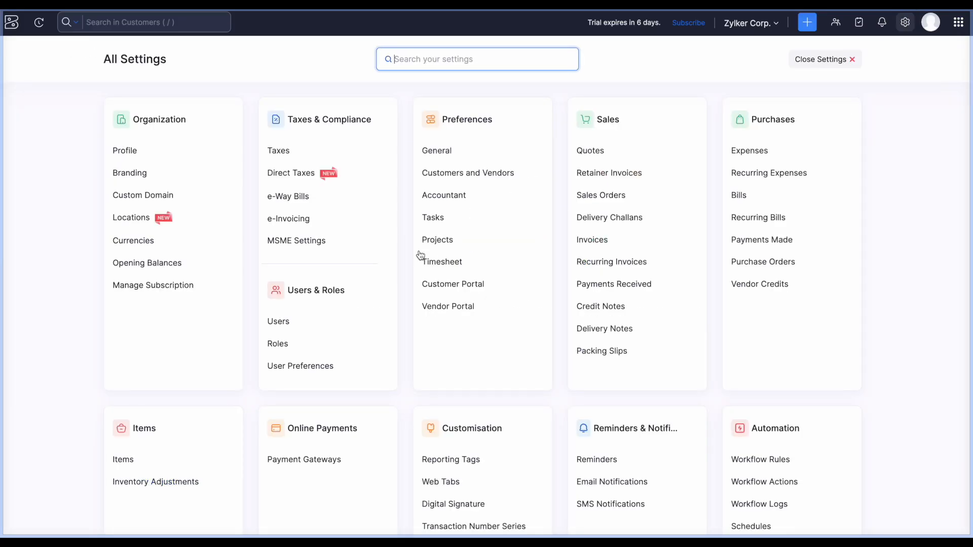
Step: Open a new signal form and review its trigger types, recipient options and sample Deluge function
{"action": "scroll", "coordinate": [420, 253], "scroll_direction": "down", "scroll_amount": 5}
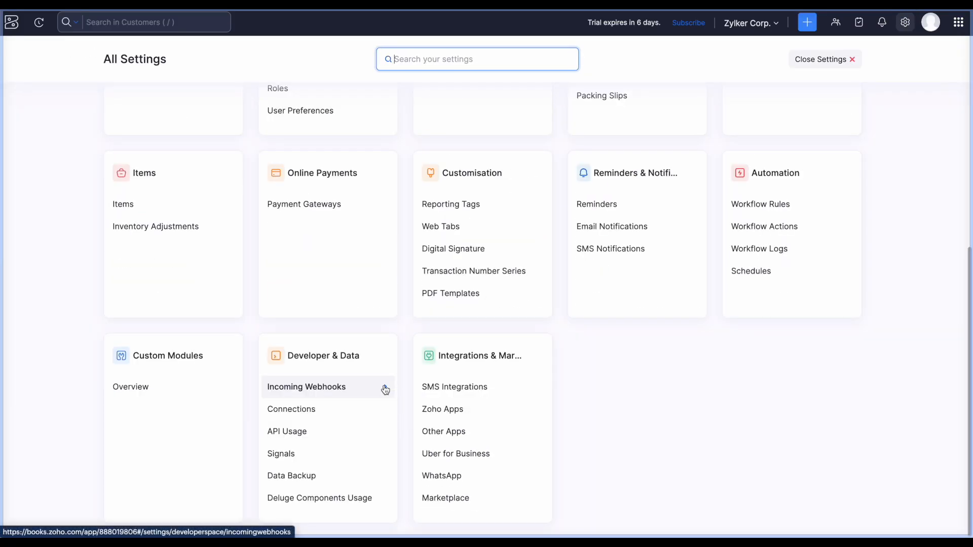
{"action": "left_click", "coordinate": [325, 454]}
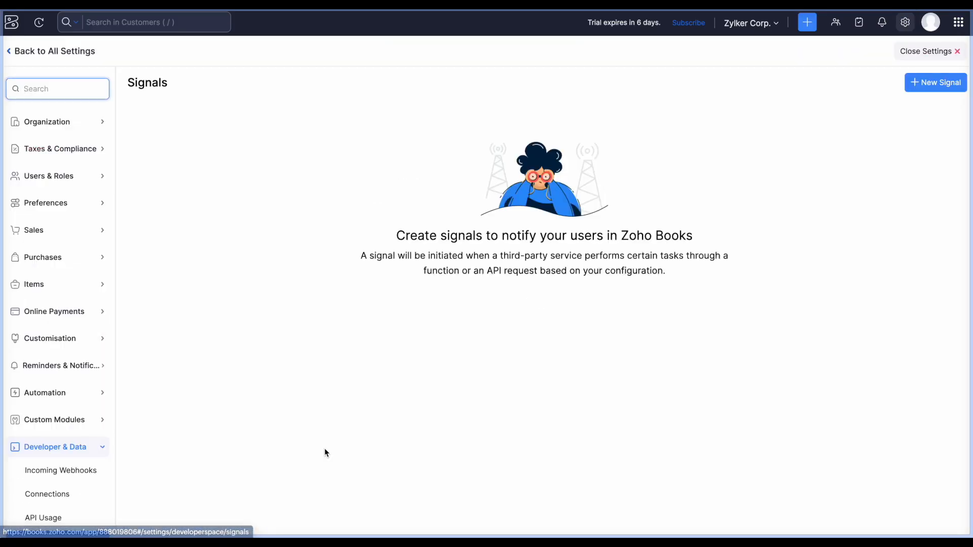
{"action": "left_click", "coordinate": [939, 82]}
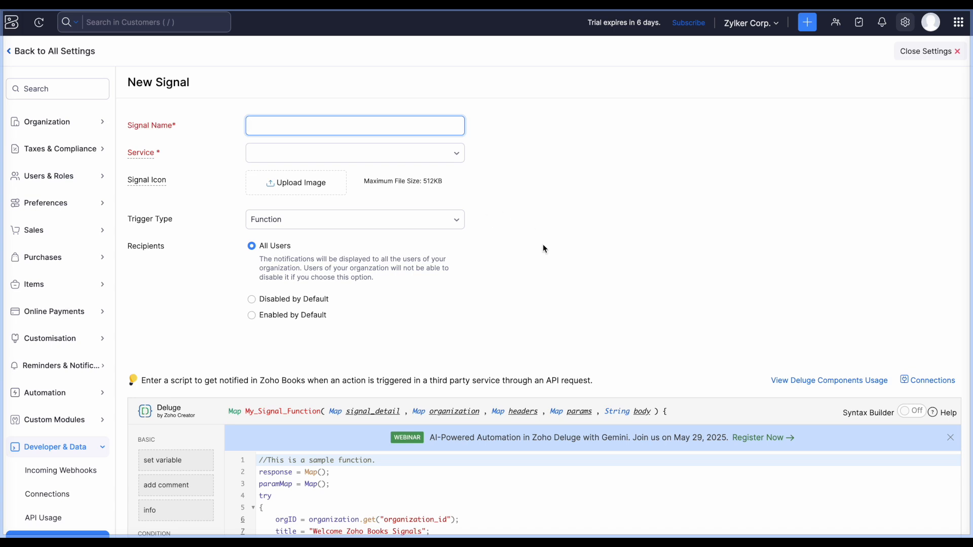
{"action": "scroll", "coordinate": [543, 245], "scroll_direction": "down", "scroll_amount": 2}
{"action": "left_click", "coordinate": [424, 134]}
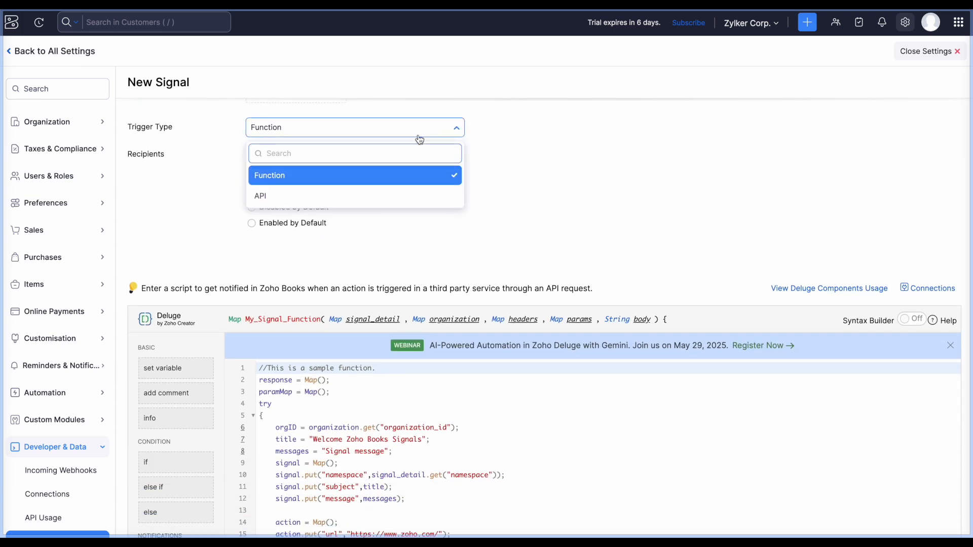
{"action": "left_click", "coordinate": [578, 158]}
{"action": "scroll", "coordinate": [583, 431], "scroll_direction": "down", "scroll_amount": 3}
{"action": "scroll", "coordinate": [587, 261], "scroll_direction": "up", "scroll_amount": 2}
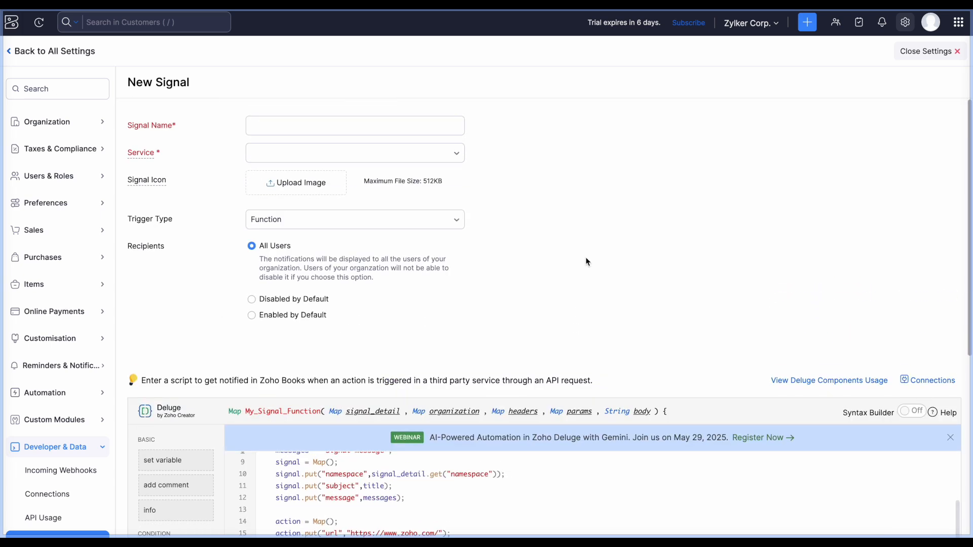
{"action": "scroll", "coordinate": [565, 211], "scroll_direction": "down", "scroll_amount": 3}
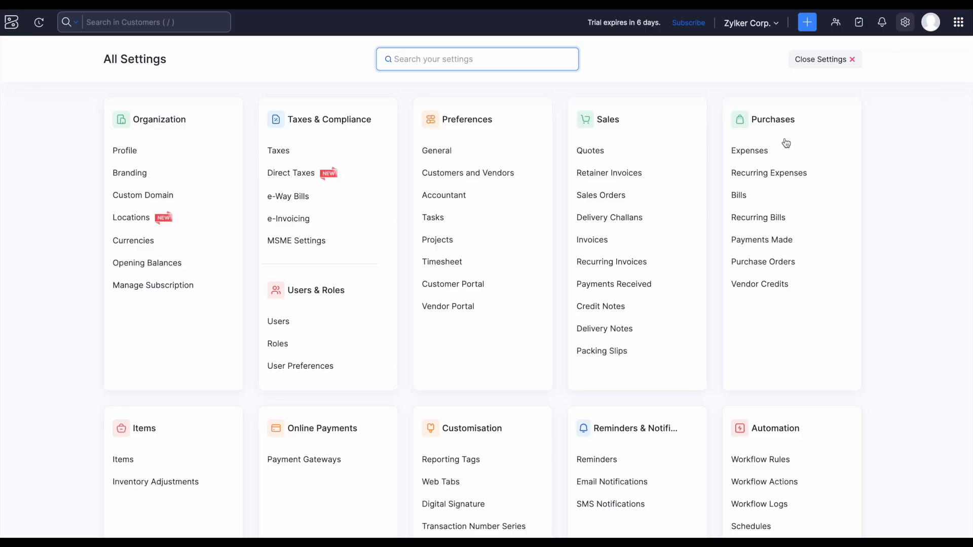
Step: Open the workflow logs and review the entries for email alerts, webhooks and custom functions
{"action": "scroll", "coordinate": [571, 378], "scroll_direction": "down", "scroll_amount": 3}
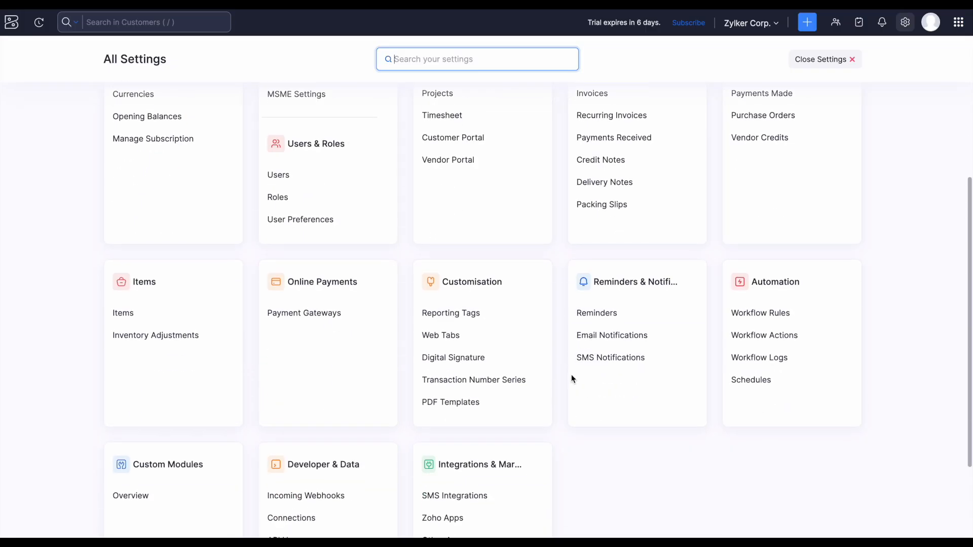
{"action": "left_click", "coordinate": [766, 364]}
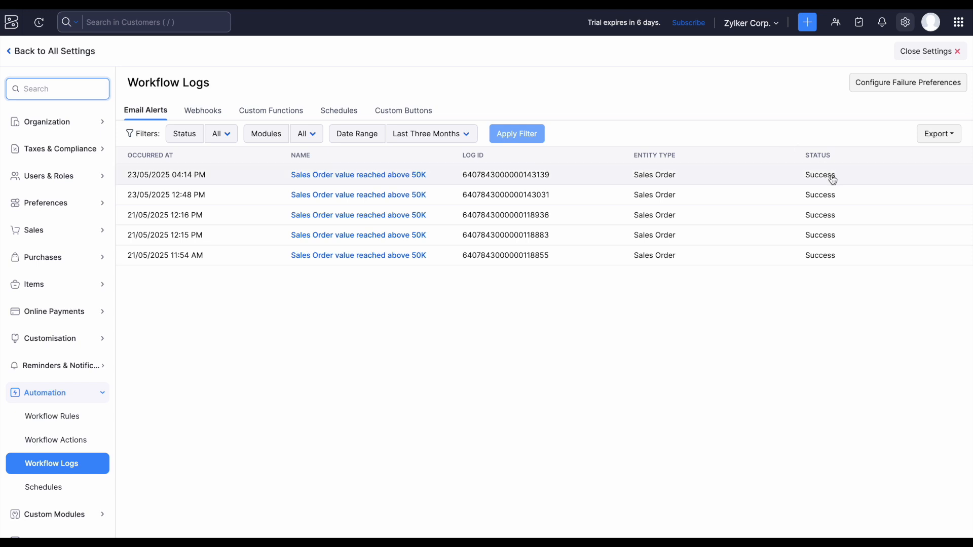
{"action": "left_click", "coordinate": [219, 114]}
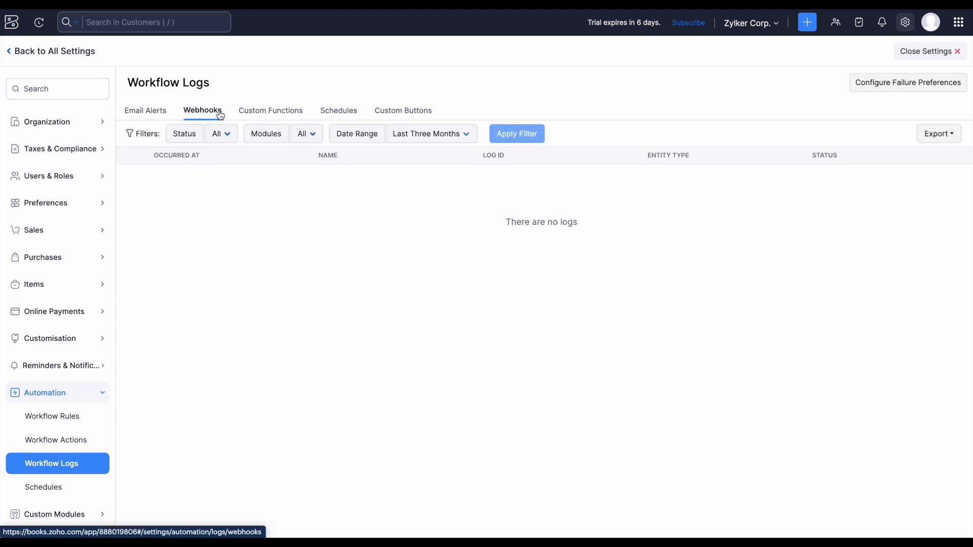
{"action": "left_click", "coordinate": [264, 120]}
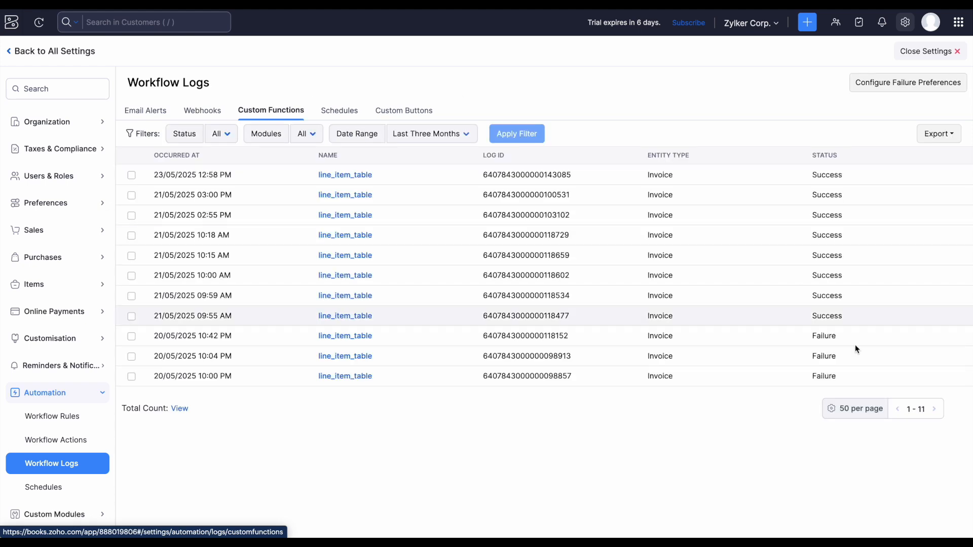
Step: Inspect the log details of the line_item_table run from 20/05/2025 10:04 PM and of the Sending unpaid invoices schedule
{"action": "left_click", "coordinate": [845, 358]}
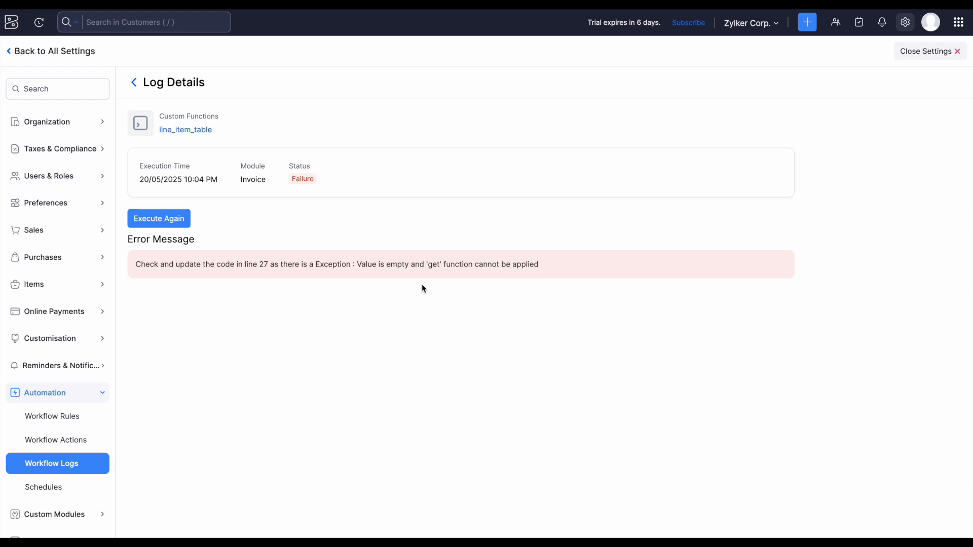
{"action": "left_click", "coordinate": [135, 83]}
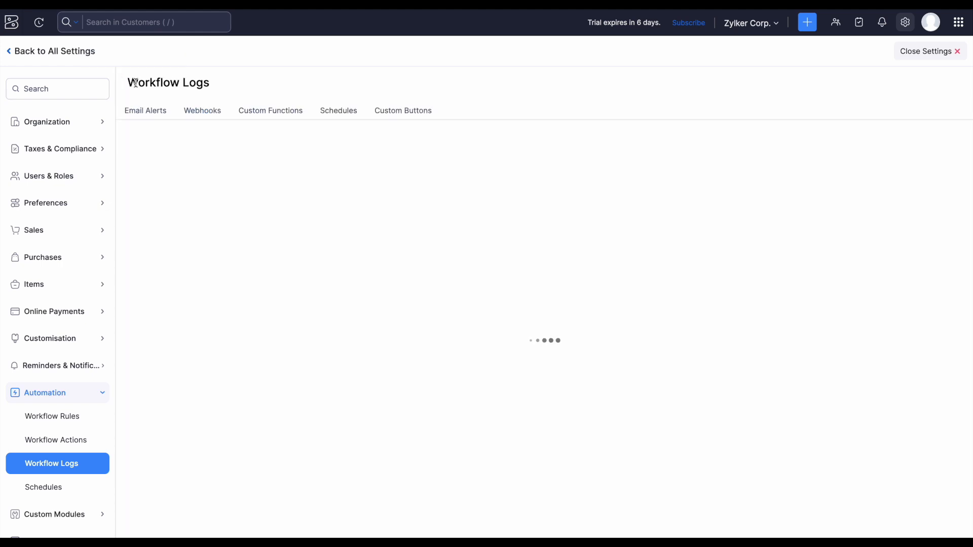
{"action": "left_click", "coordinate": [340, 110]}
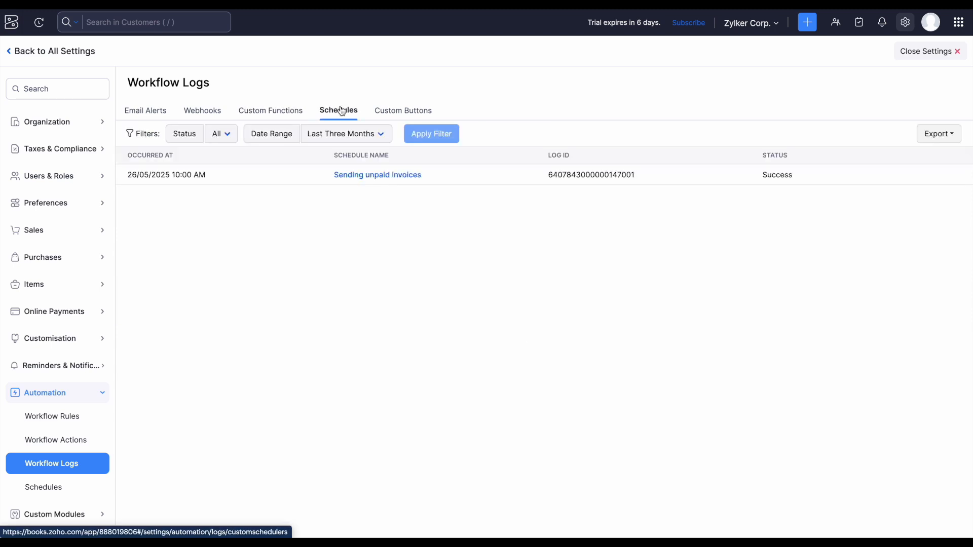
{"action": "left_click", "coordinate": [408, 181]}
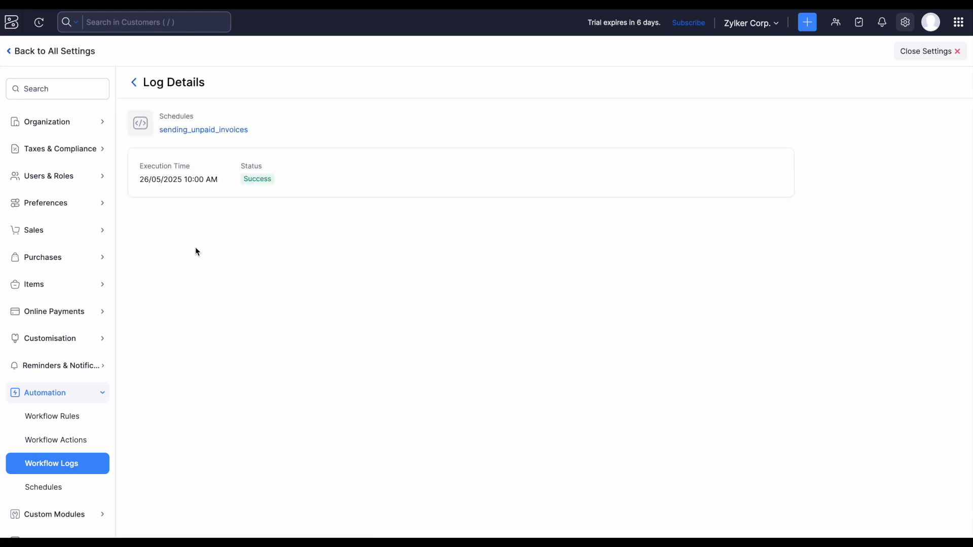
Step: Review the custom button logs and inspect the log details of the Convert to Sales Order run from 28/05/2025 03:21 PM
{"action": "left_click", "coordinate": [135, 85]}
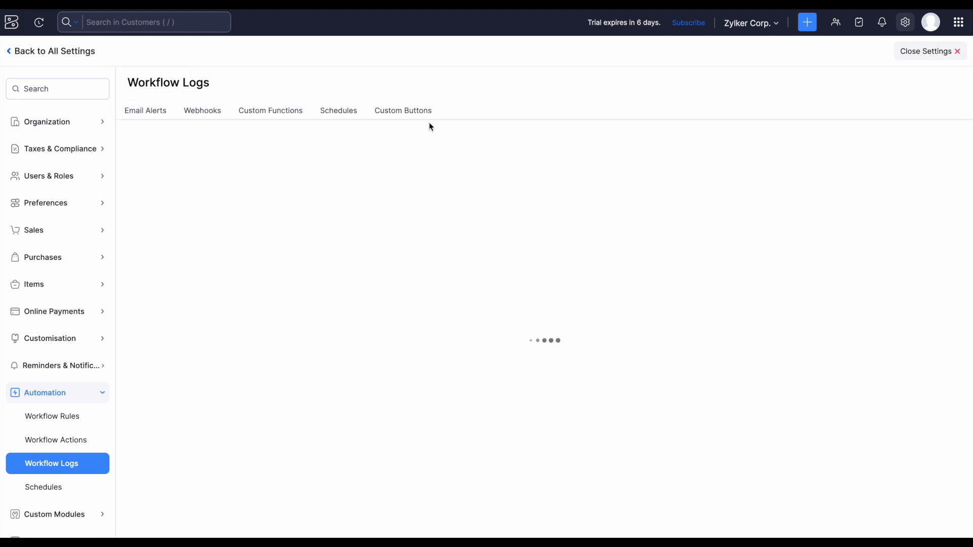
{"action": "left_click", "coordinate": [403, 111]}
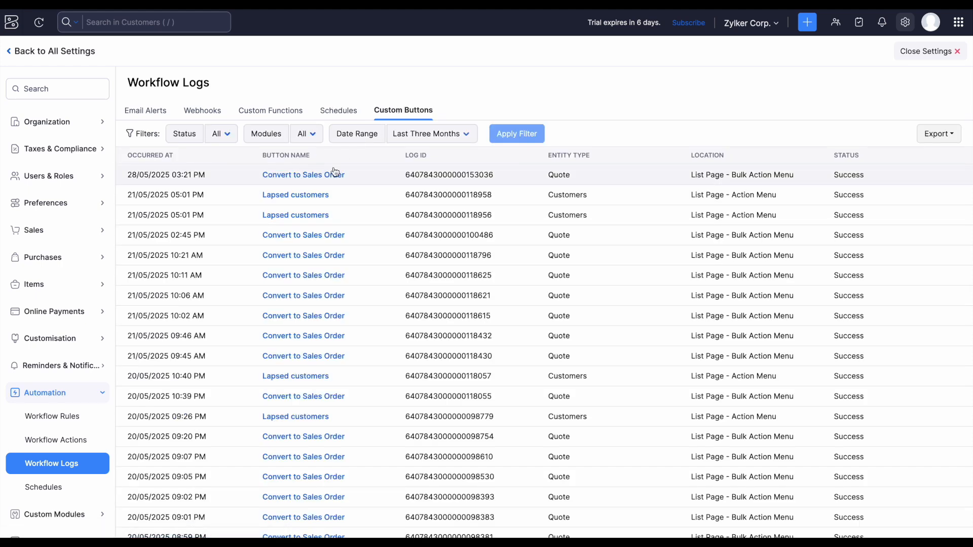
{"action": "left_click", "coordinate": [851, 183]}
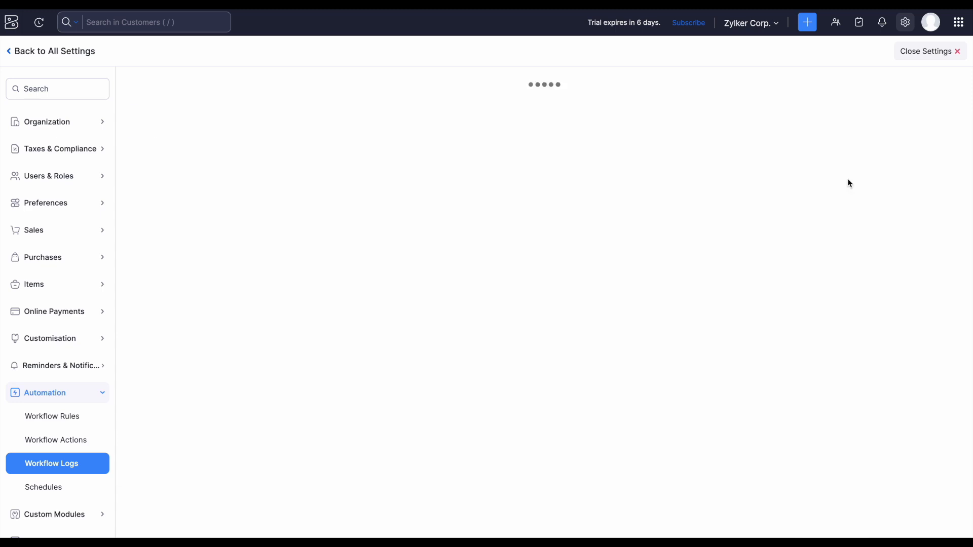
{"action": "scroll", "coordinate": [369, 334], "scroll_direction": "down", "scroll_amount": 3}
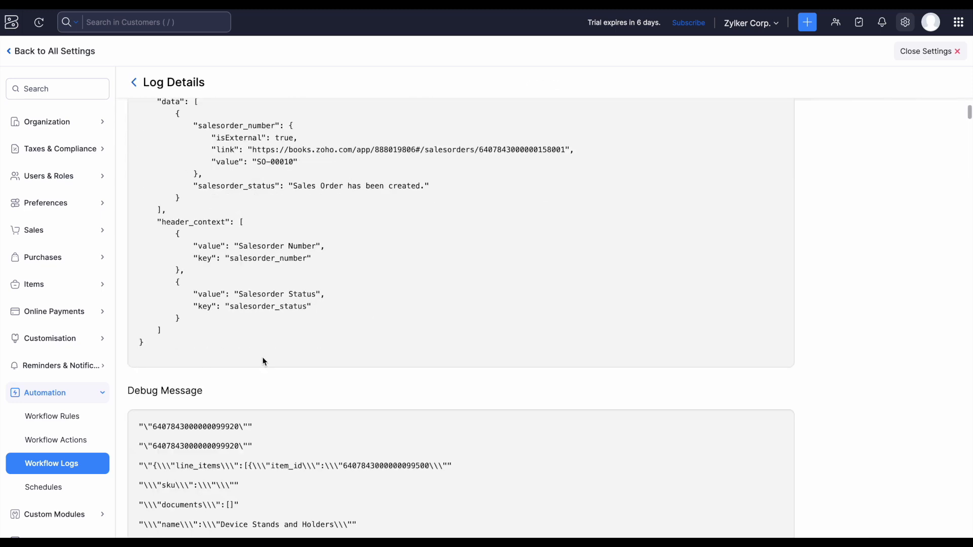
{"action": "scroll", "coordinate": [264, 362], "scroll_direction": "up", "scroll_amount": 3}
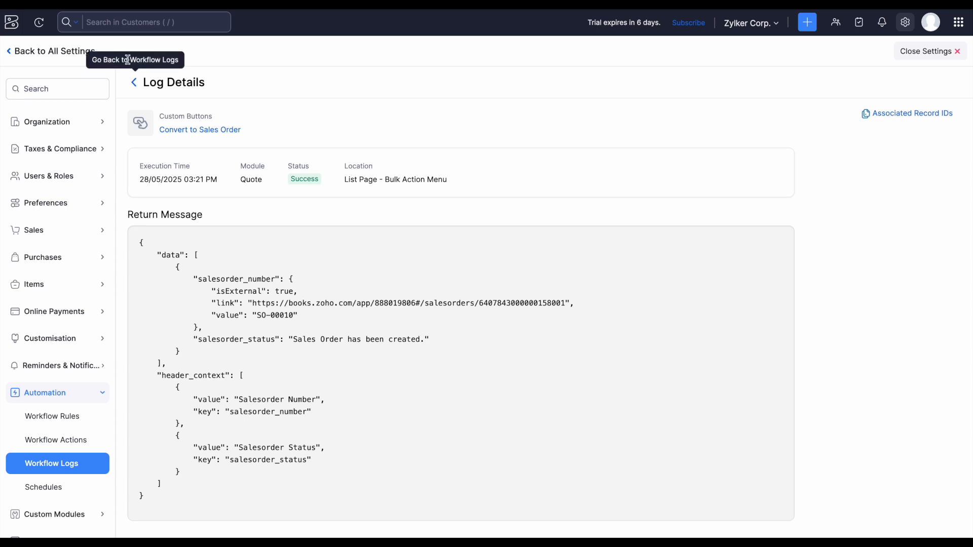
{"action": "left_click", "coordinate": [134, 82]}
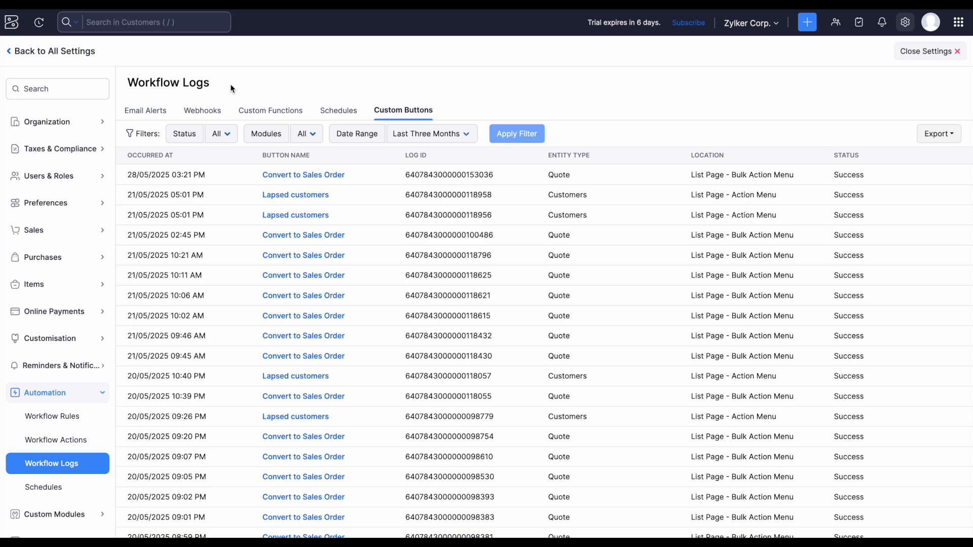
Step: Leave the settings for the Scheduled Date Based Workflow Rules report and set its entity filter to Invoice
{"action": "left_click", "coordinate": [956, 52]}
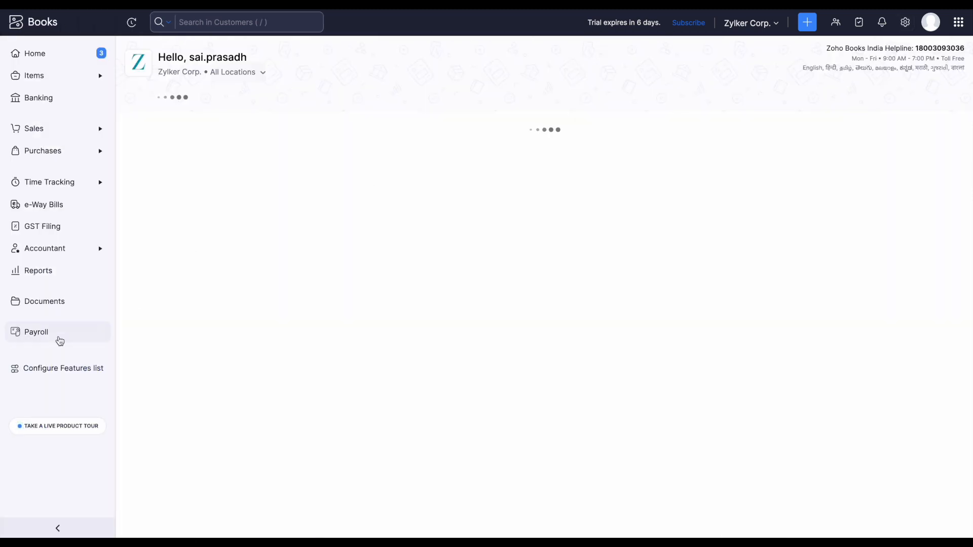
{"action": "left_click", "coordinate": [36, 272]}
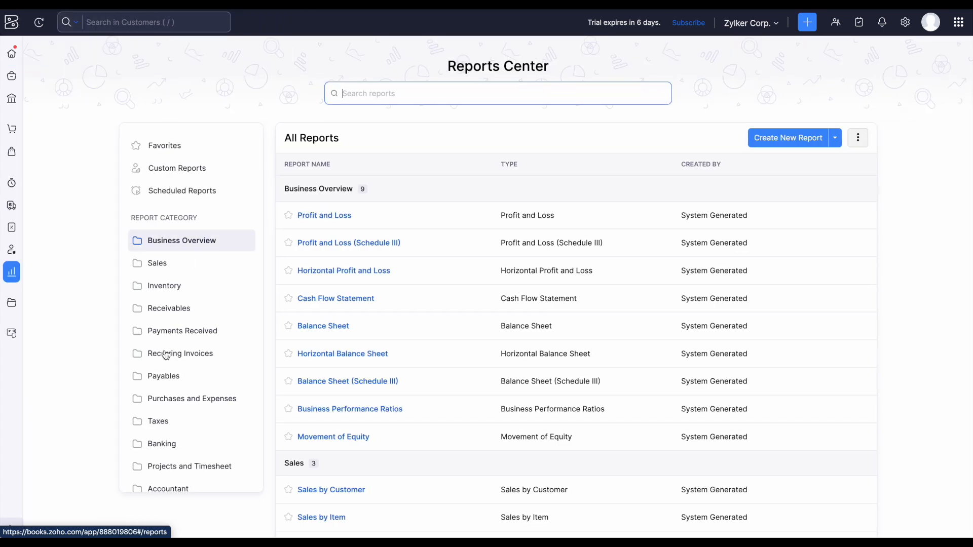
{"action": "scroll", "coordinate": [167, 355], "scroll_direction": "down", "scroll_amount": 4}
{"action": "left_click", "coordinate": [165, 368]}
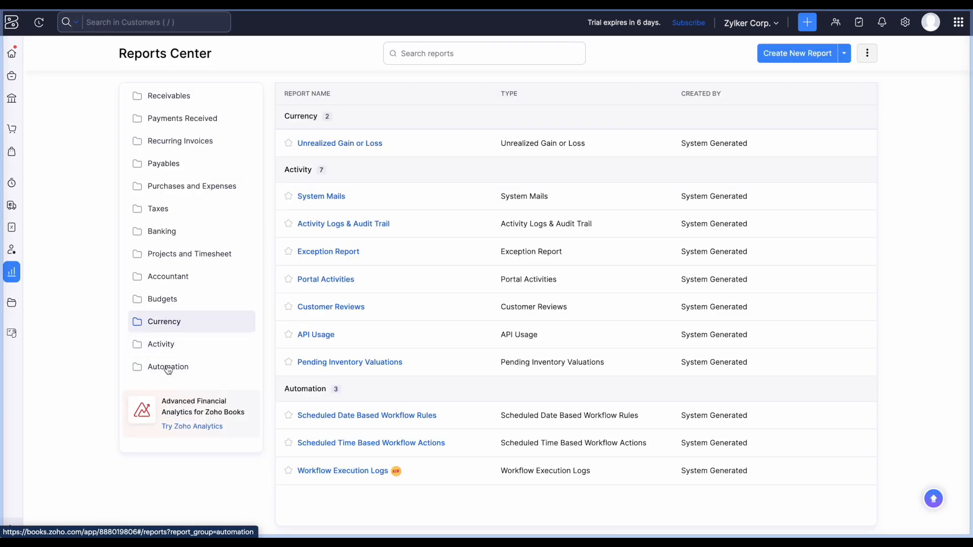
{"action": "left_click", "coordinate": [349, 416]}
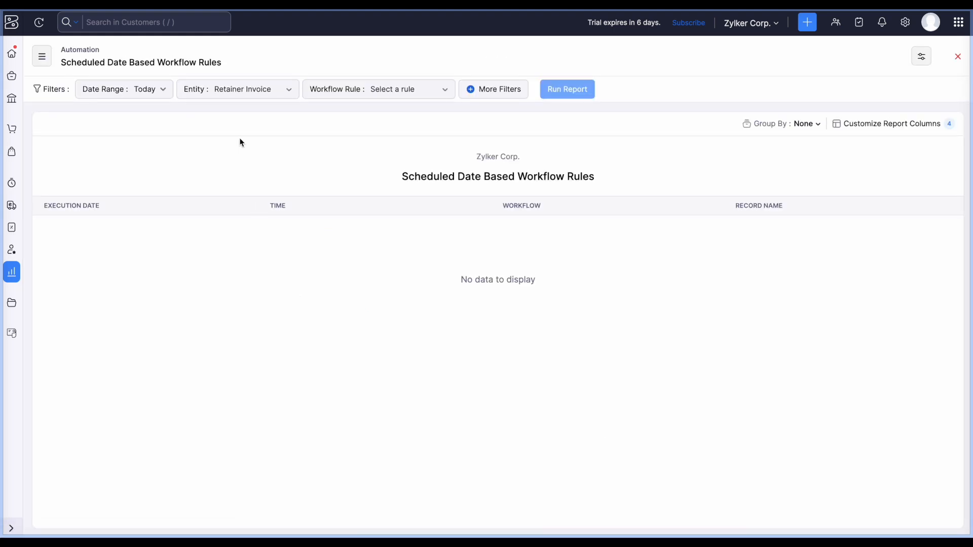
{"action": "left_click", "coordinate": [263, 91]}
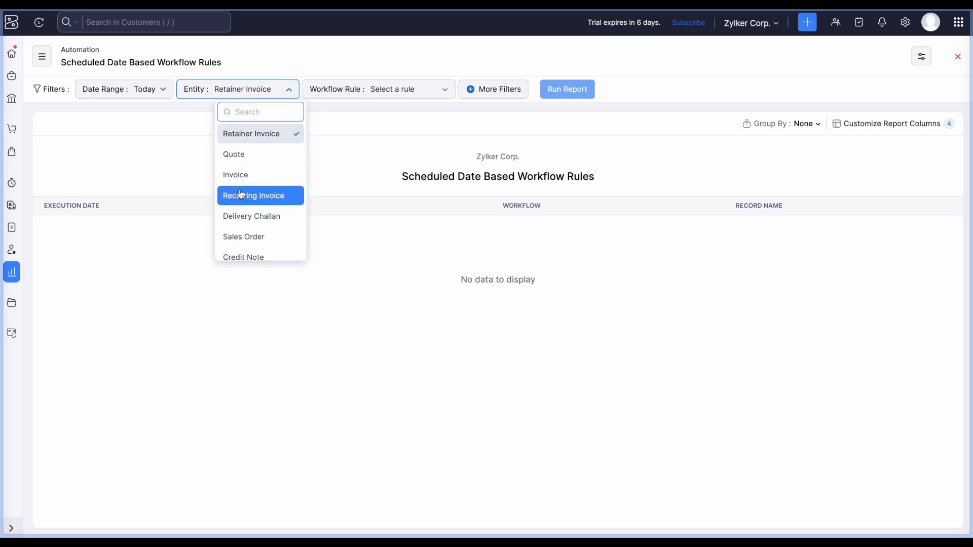
{"action": "left_click", "coordinate": [248, 176]}
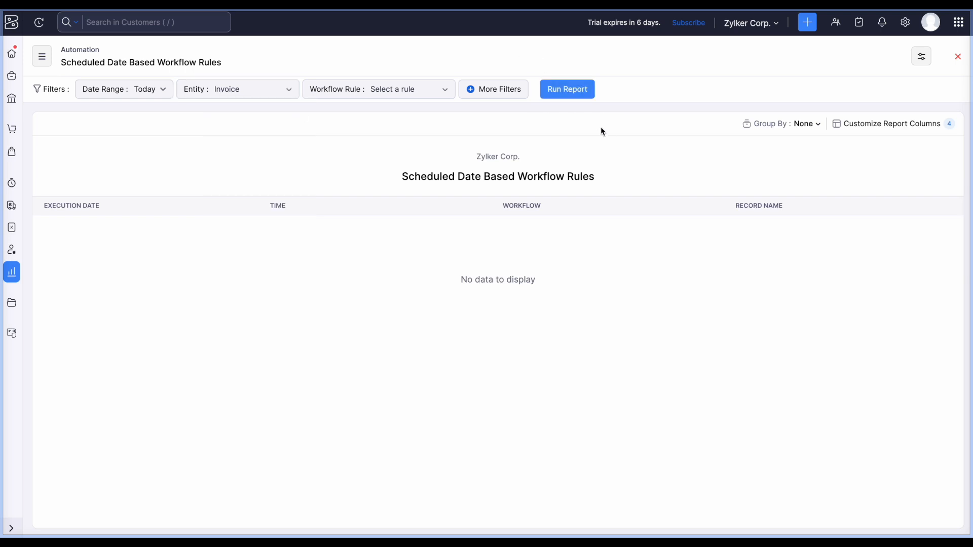
Step: Return to the Reports Center and view the Scheduled Time Based Workflow Actions report in the Automation category
{"action": "left_click", "coordinate": [22, 270]}
{"action": "scroll", "coordinate": [306, 401], "scroll_direction": "down", "scroll_amount": 20}
{"action": "scroll", "coordinate": [306, 400], "scroll_direction": "down", "scroll_amount": 2}
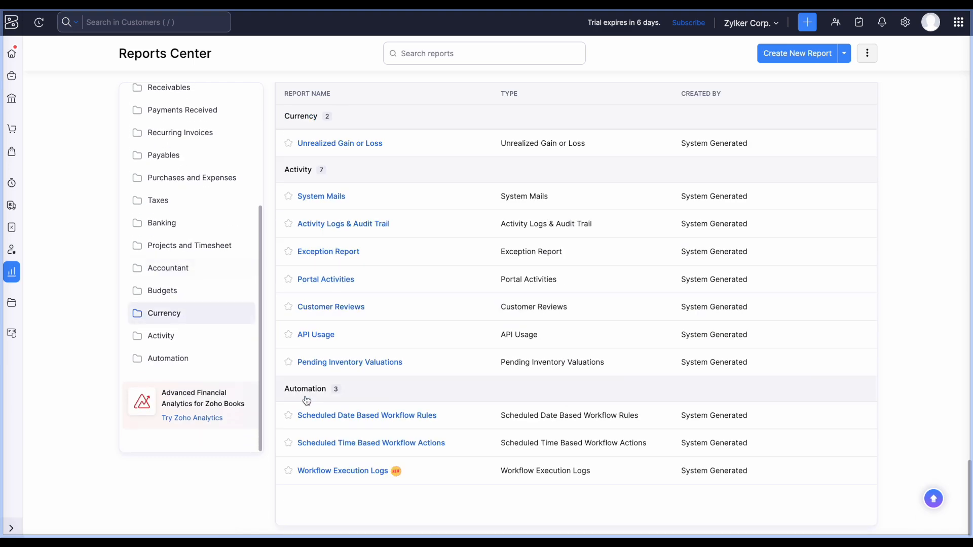
{"action": "left_click", "coordinate": [363, 442]}
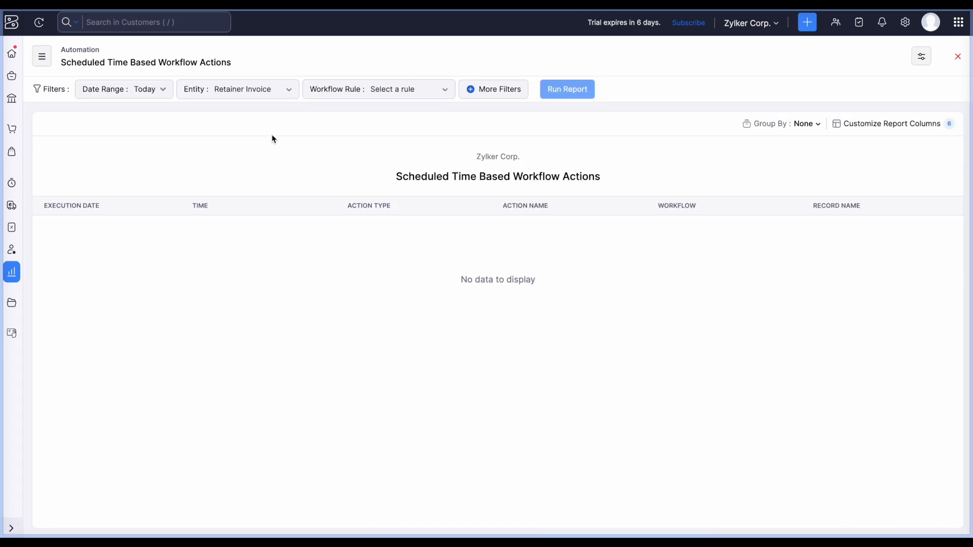
Step: Open the Workflow Execution Logs report and inspect the details of the Sales Order Value crosses Rs 1L run from May 28, 2025
{"action": "left_click", "coordinate": [11, 271]}
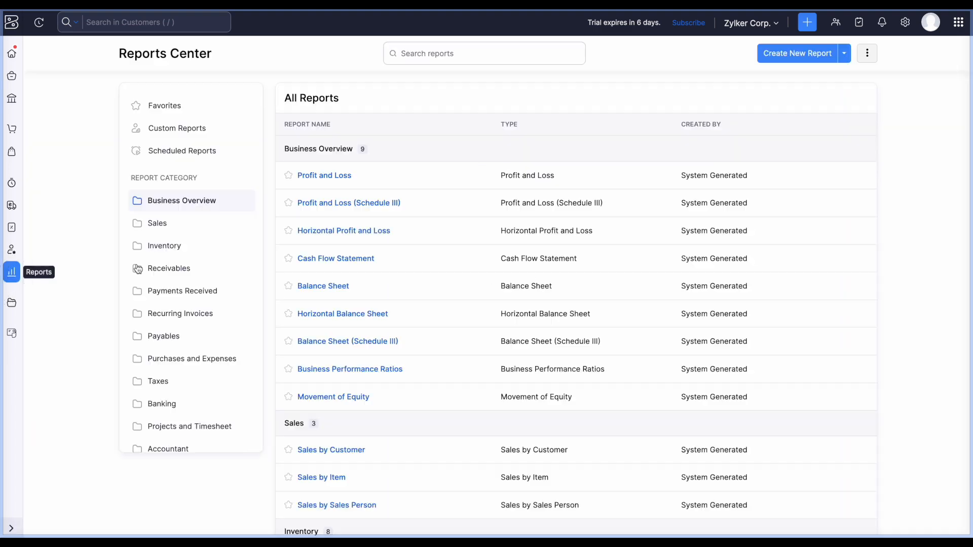
{"action": "scroll", "coordinate": [356, 401], "scroll_direction": "down", "scroll_amount": 20}
{"action": "left_click", "coordinate": [352, 474]}
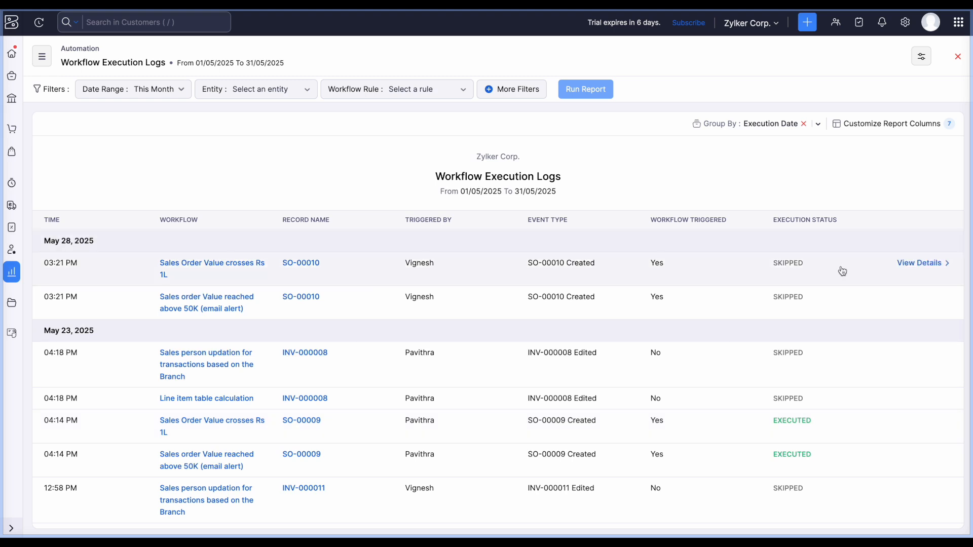
{"action": "left_click", "coordinate": [914, 264]}
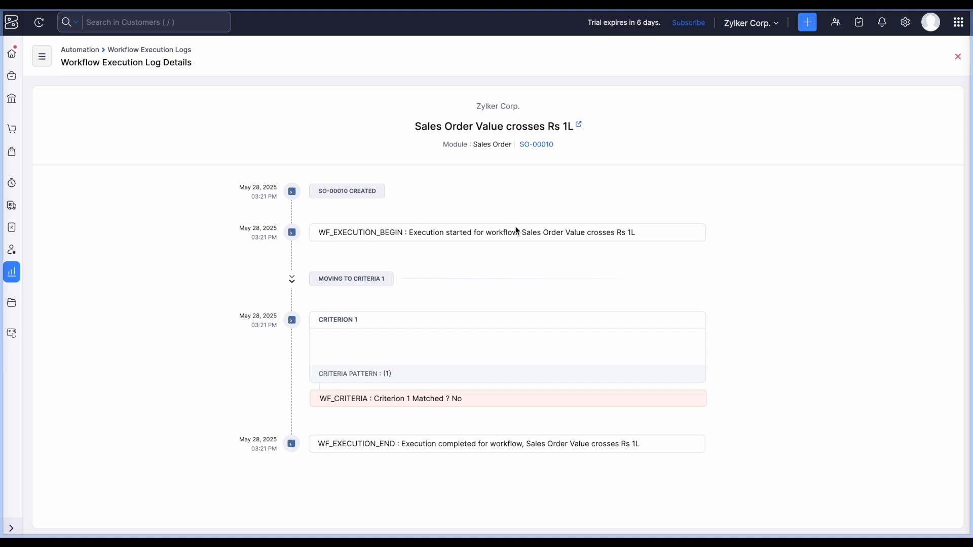
Step: Leave the log details, reopen the Workflow Execution Logs report from the Reports Center and review its entries
{"action": "left_click", "coordinate": [87, 49]}
{"action": "scroll", "coordinate": [343, 373], "scroll_direction": "down", "scroll_amount": 15}
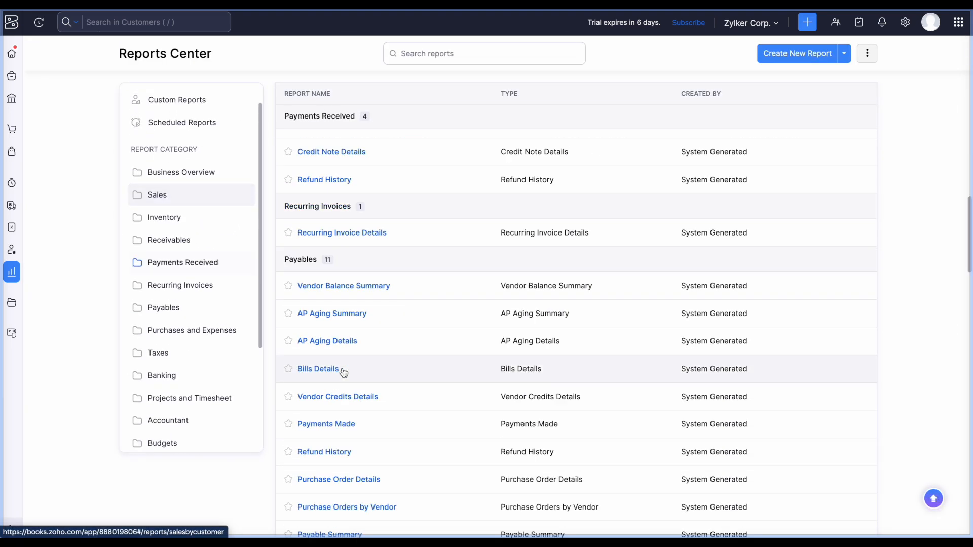
{"action": "scroll", "coordinate": [342, 373], "scroll_direction": "down", "scroll_amount": 20}
{"action": "left_click", "coordinate": [366, 482]}
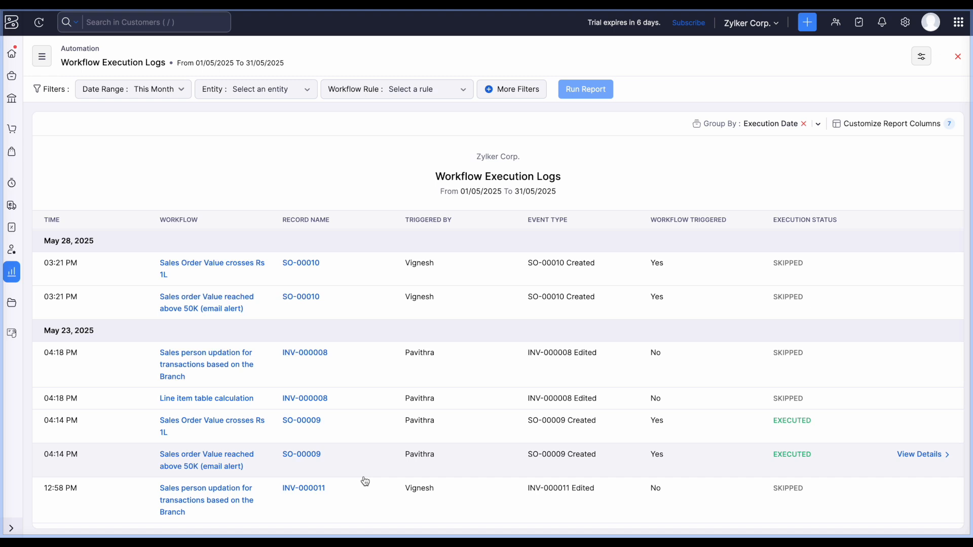
{"action": "left_click", "coordinate": [11, 55]}
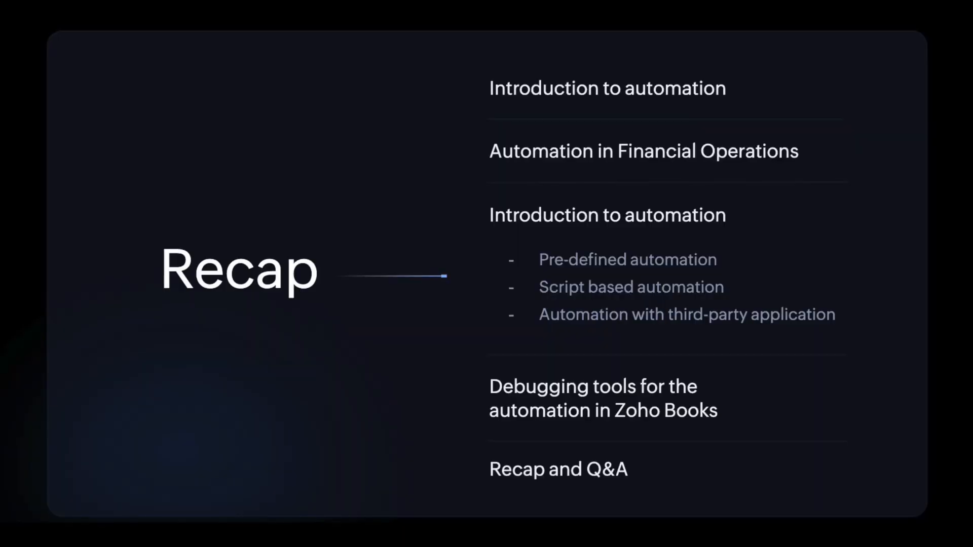